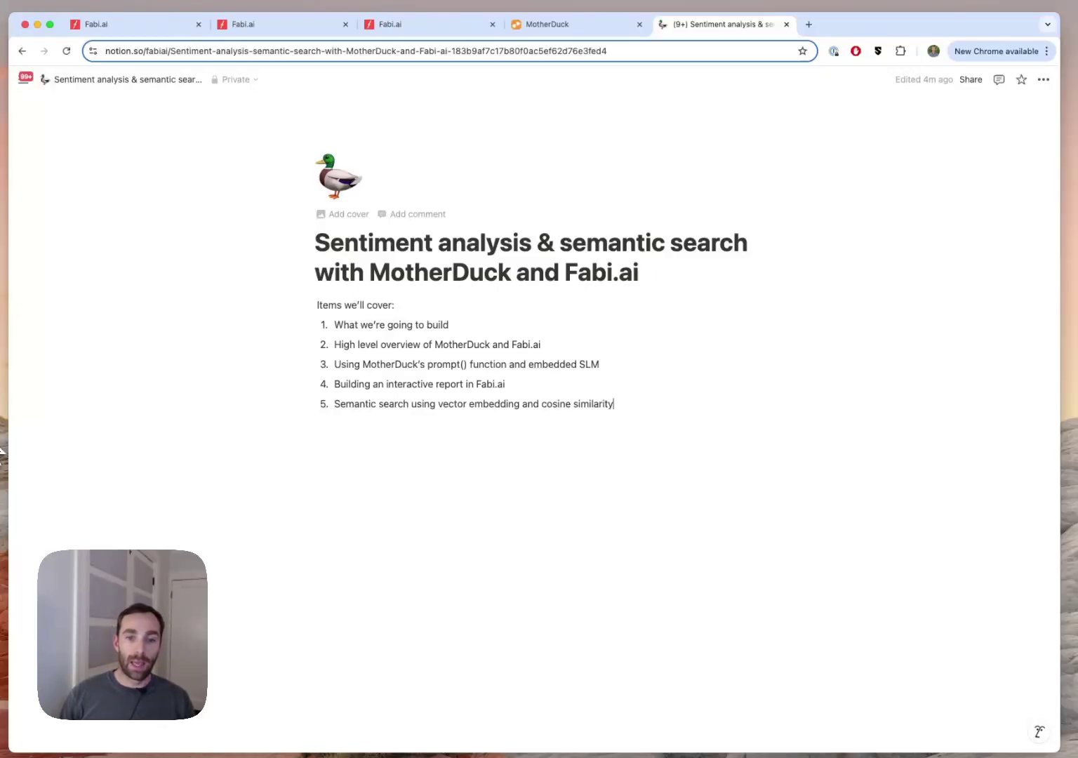
# - Review the agenda items on building an interactive report in Fabi.ai and semantic search using vector embedding and cosine similarity
pyautogui.click(524, 387)
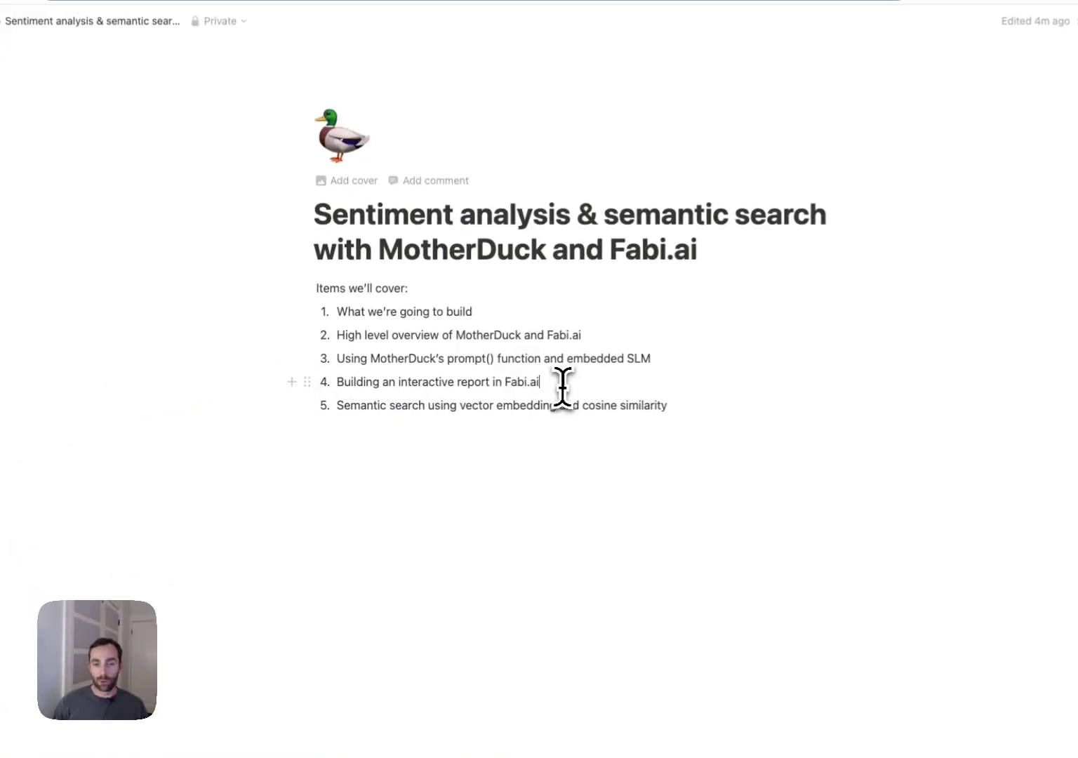
pyautogui.moveTo(563, 386); pyautogui.dragTo(334, 385)
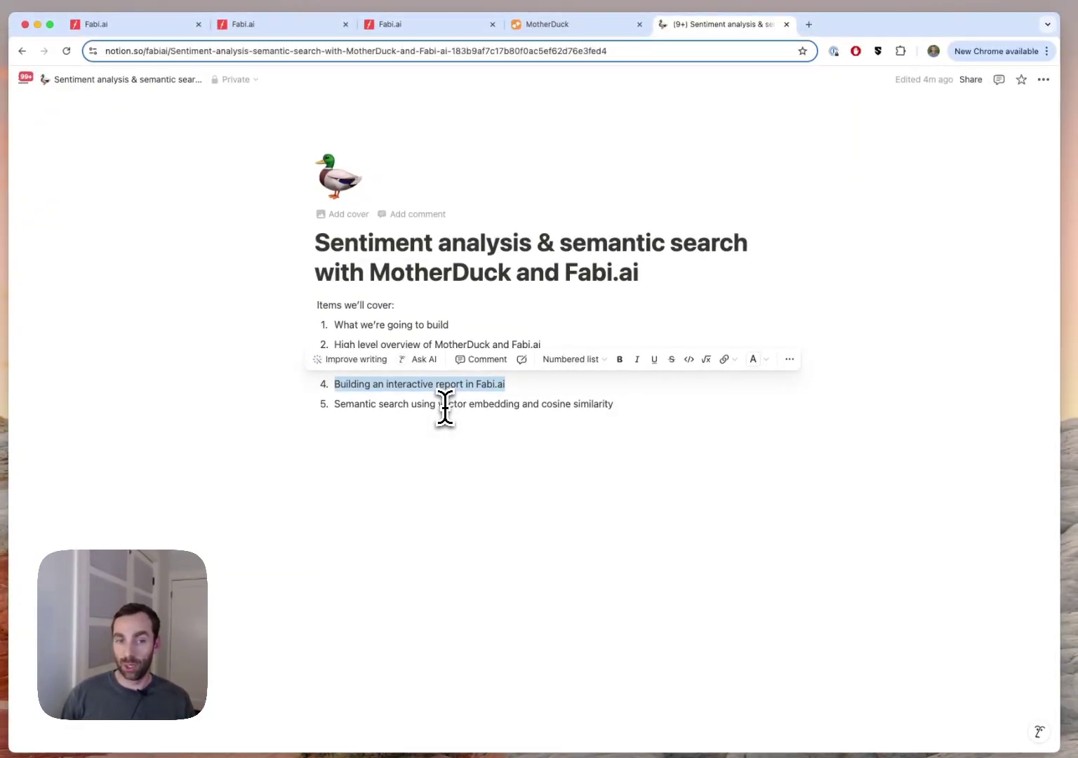
pyautogui.moveTo(614, 404); pyautogui.dragTo(315, 401)
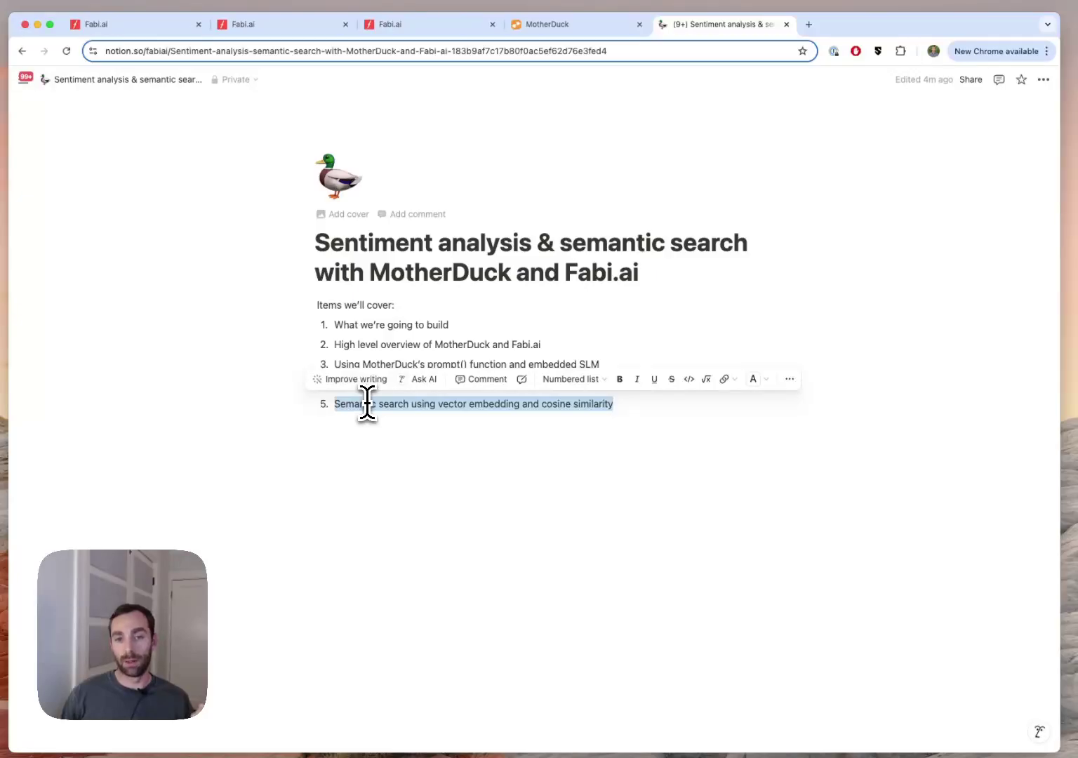
pyautogui.click(387, 334)
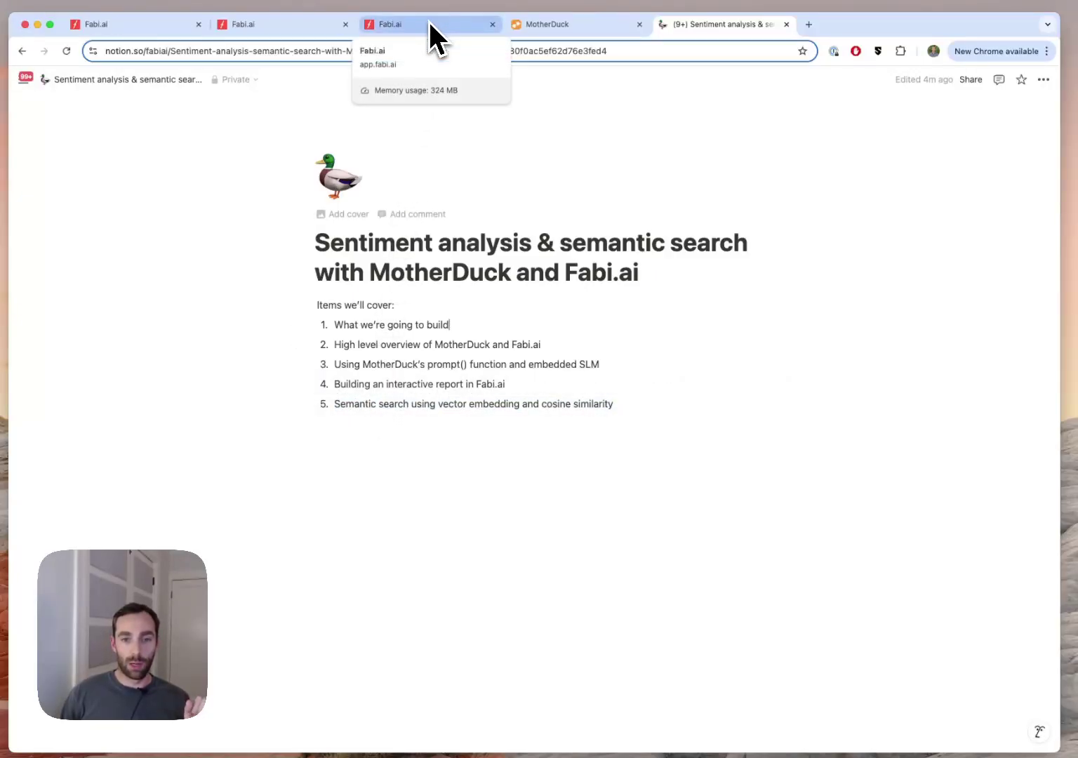
# - Switch to the Fabi.ai customer review sentiment report, filter its category to Jeans and Shoes, and look over the report
pyautogui.click(288, 29)
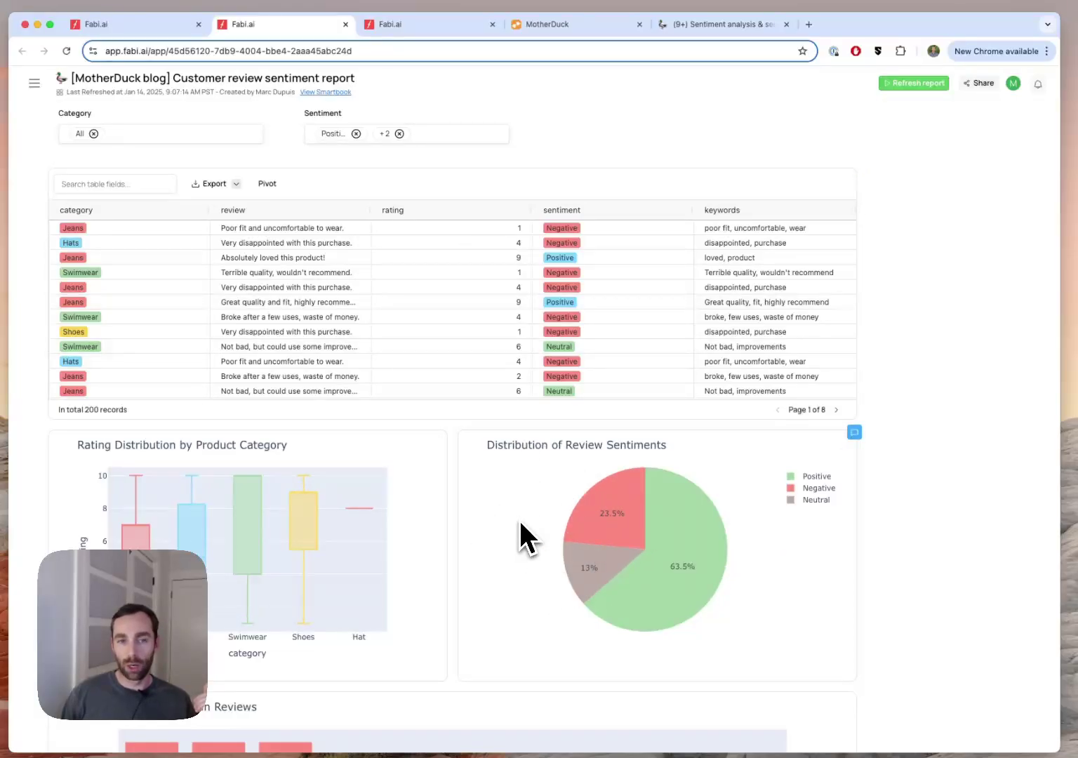
pyautogui.click(140, 133)
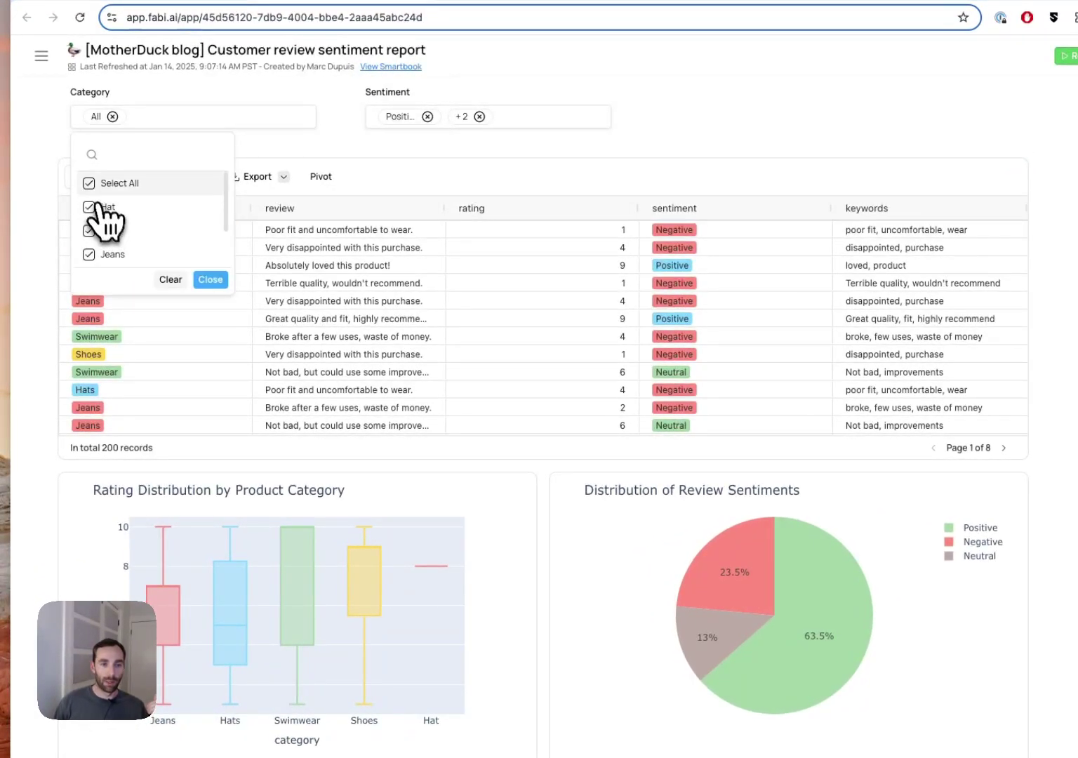
pyautogui.click(104, 210)
pyautogui.click(98, 254)
pyautogui.scroll(-2, 123, 253)
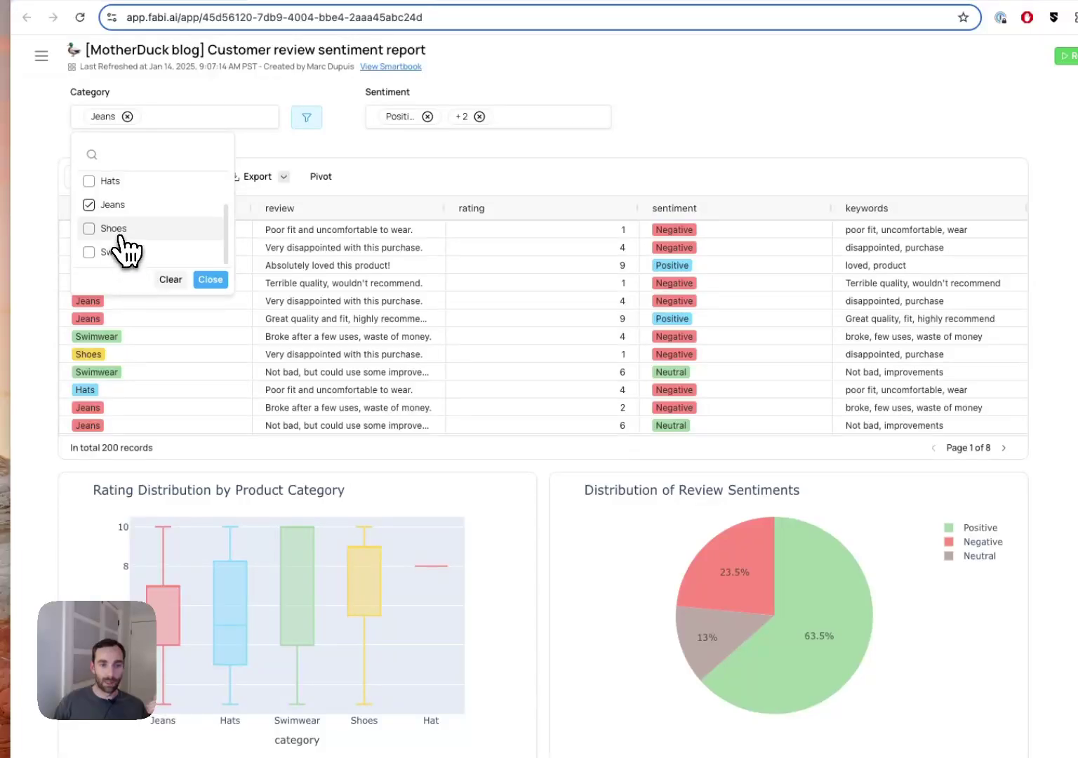
pyautogui.click(121, 229)
pyautogui.click(209, 280)
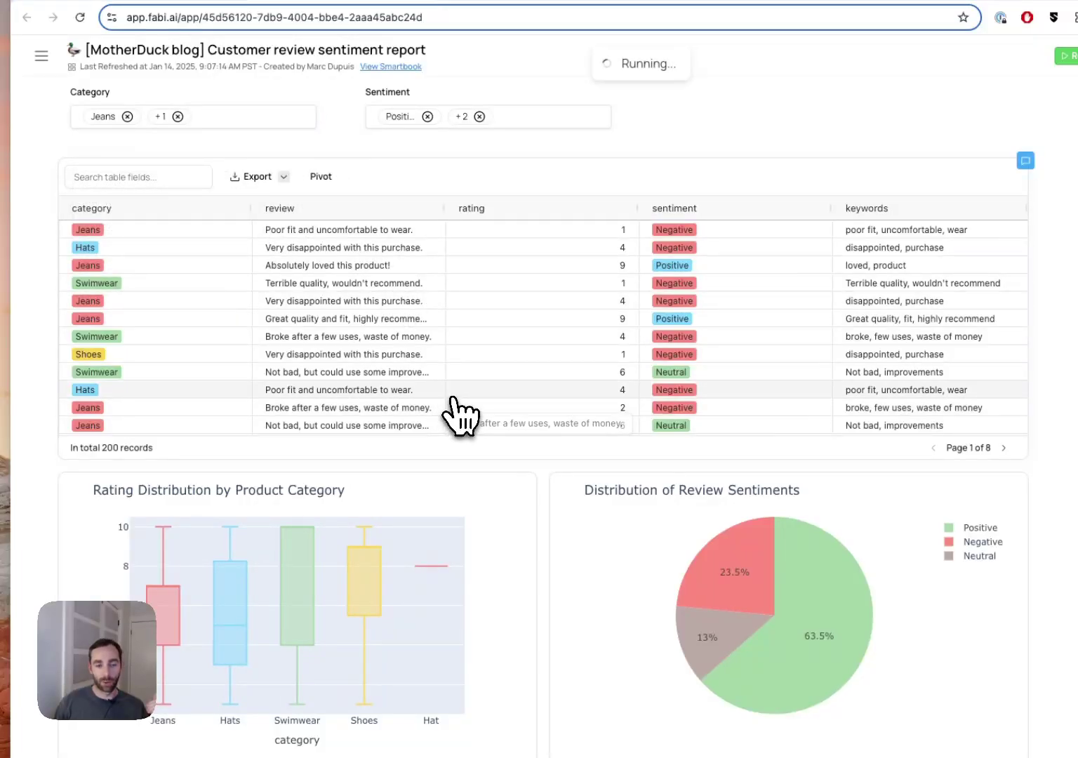
pyautogui.scroll(-10, 533, 561)
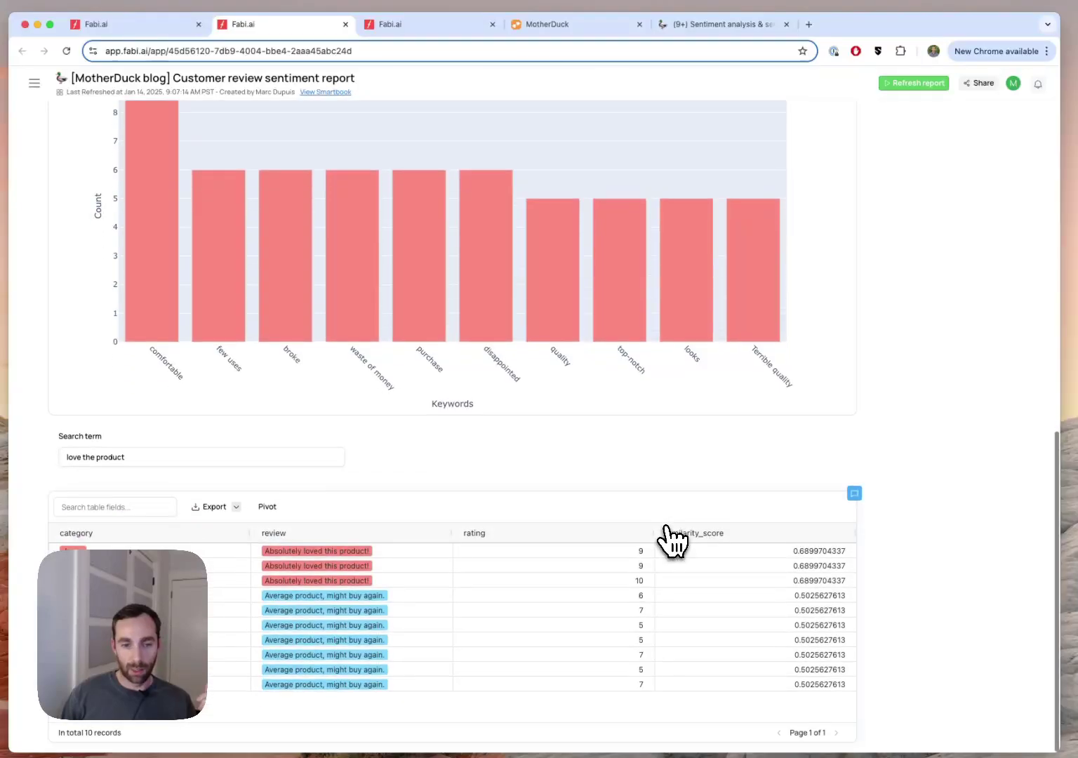
pyautogui.scroll(10, 669, 540)
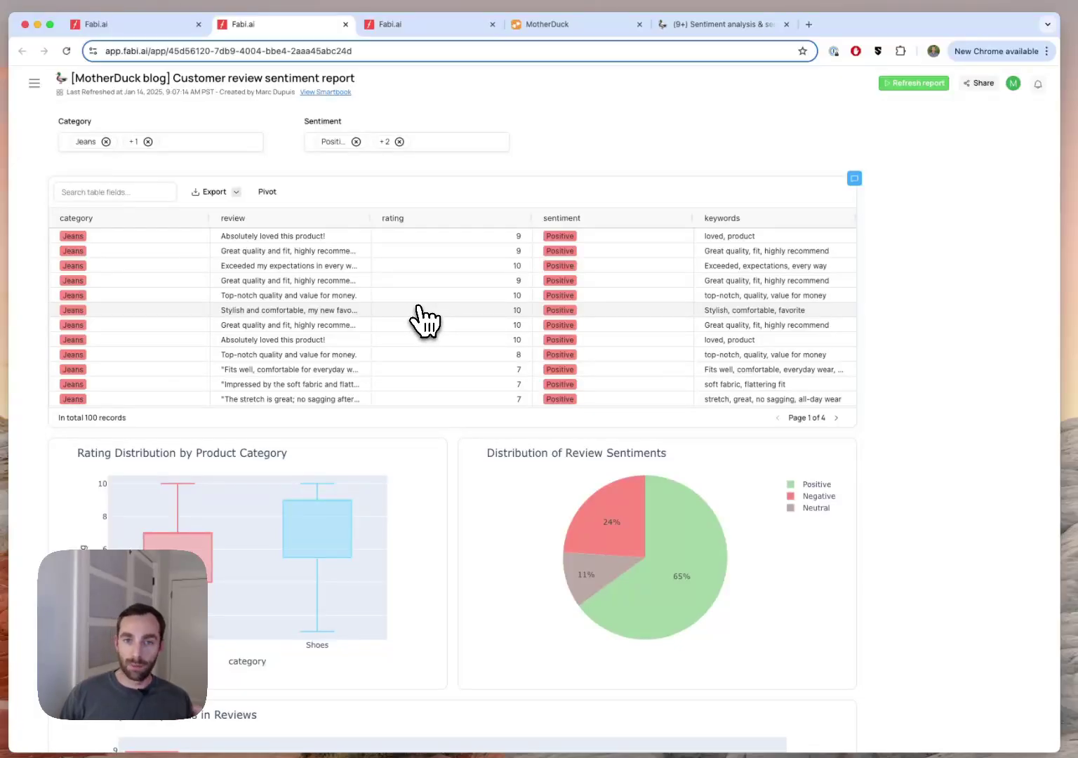
# - Switch to MotherDuck, collapse the sentiment query cell, and run the basic query on superdope_product_reviews in the second cell
pyautogui.click(597, 28)
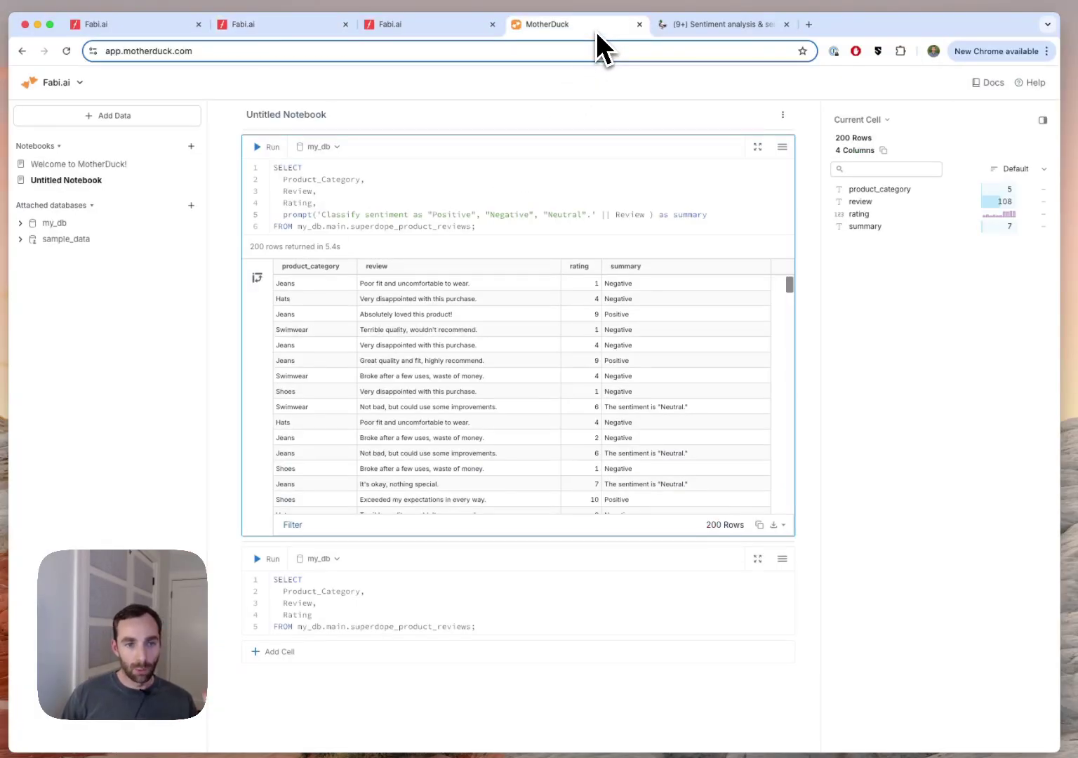
pyautogui.click(233, 148)
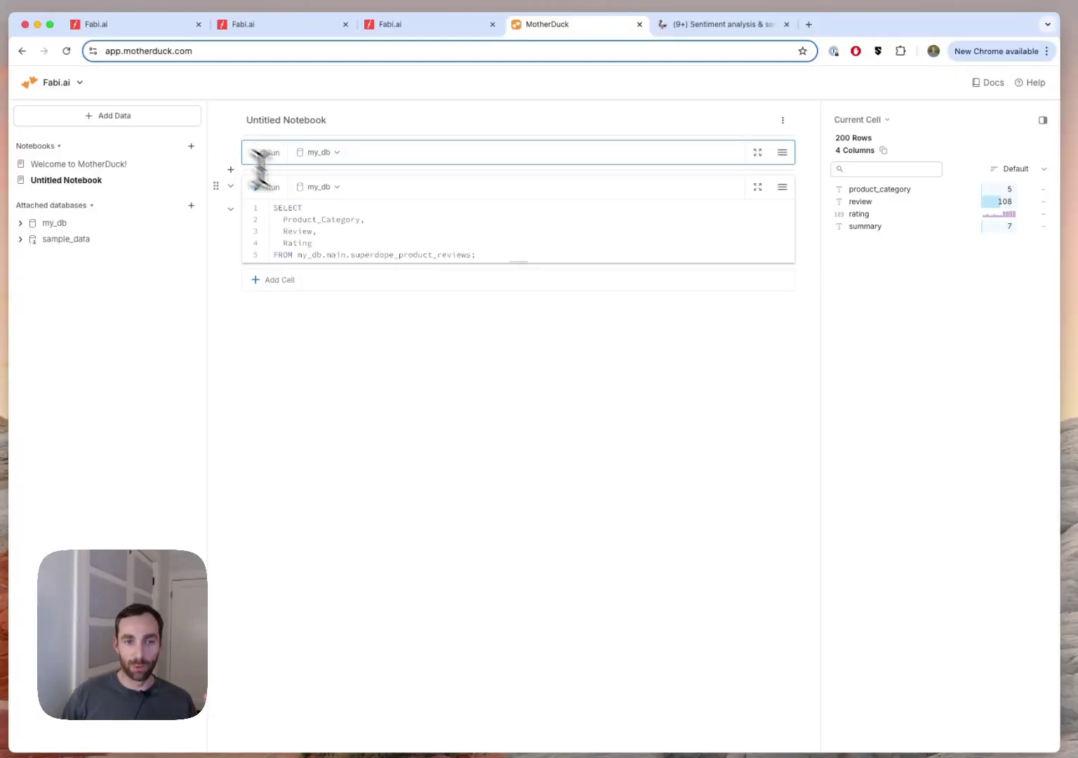
pyautogui.click(356, 220)
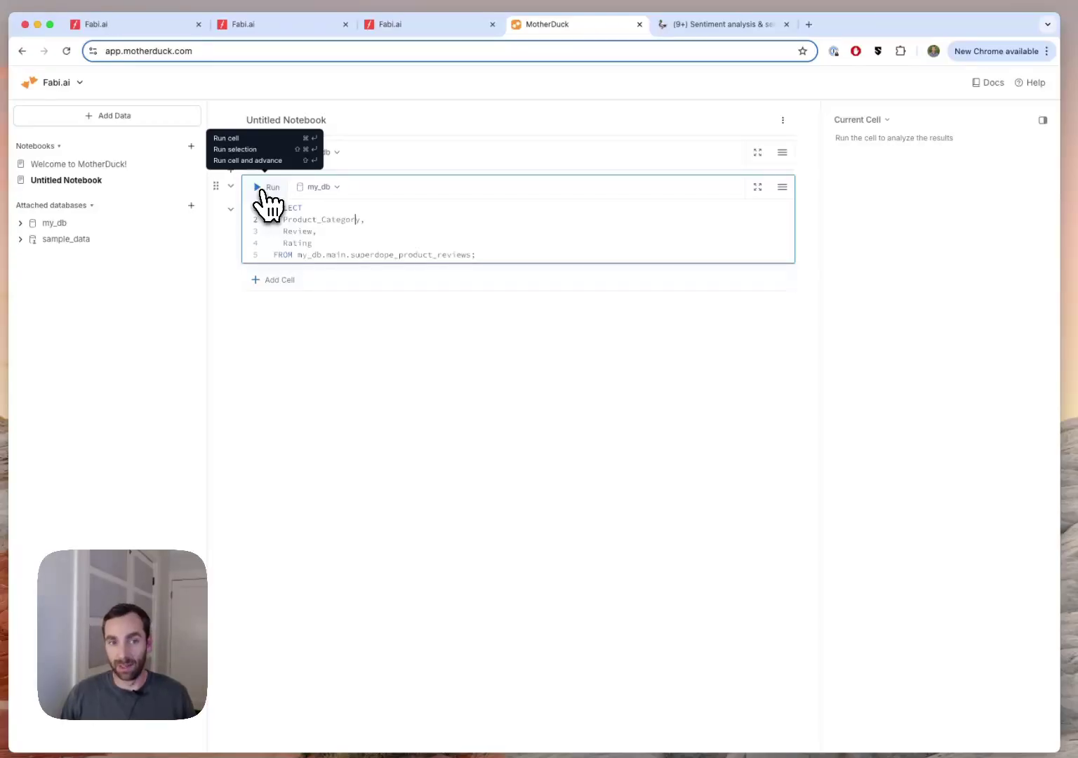
pyautogui.click(264, 188)
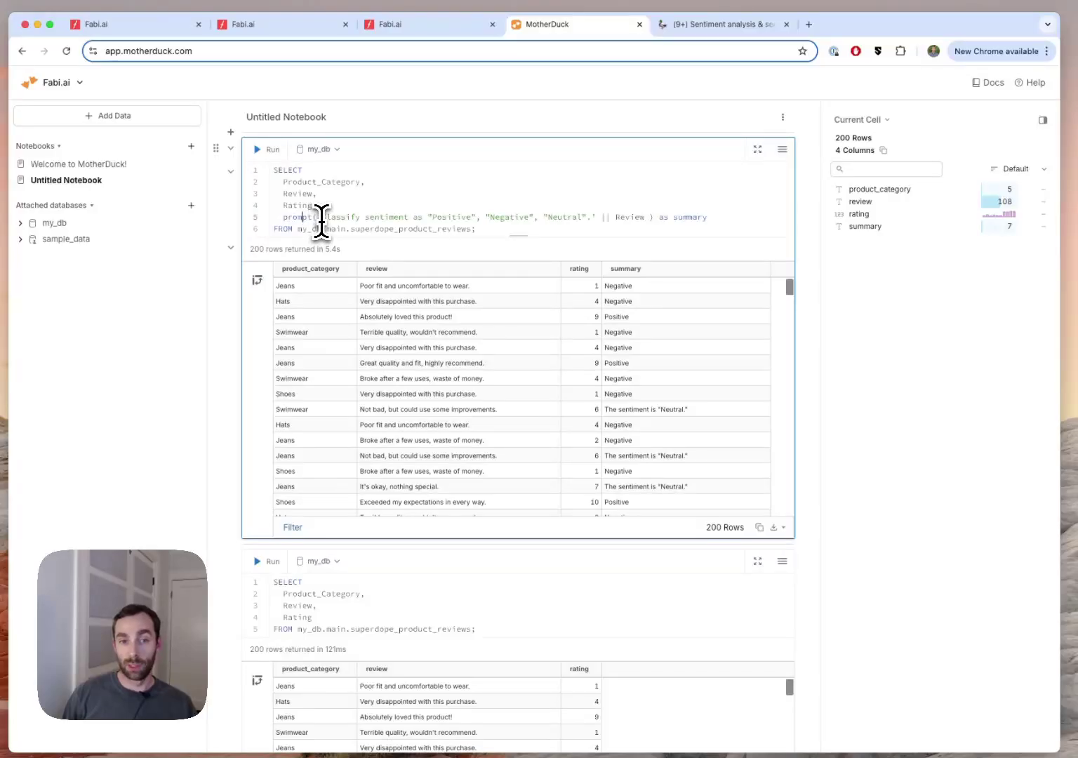
# - Examine the prompt() call's classification instruction, Review input and summary alias, and inspect one value in the summary column
pyautogui.moveTo(323, 217); pyautogui.dragTo(587, 223)
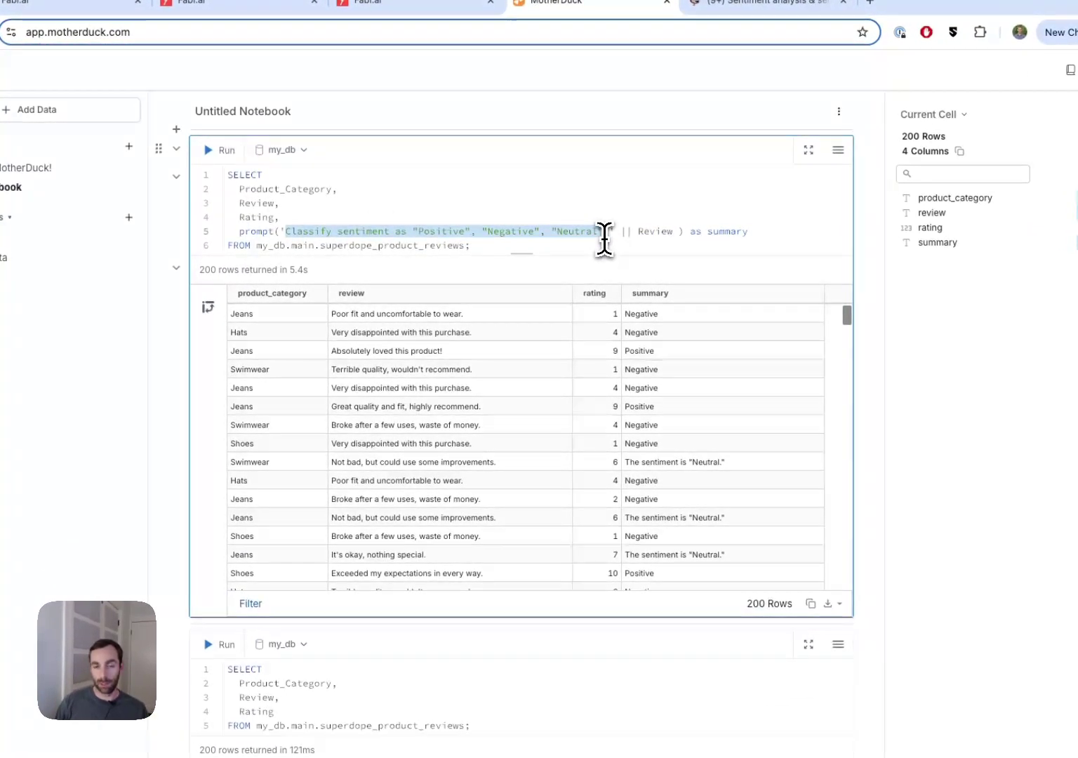
pyautogui.doubleClick(647, 232)
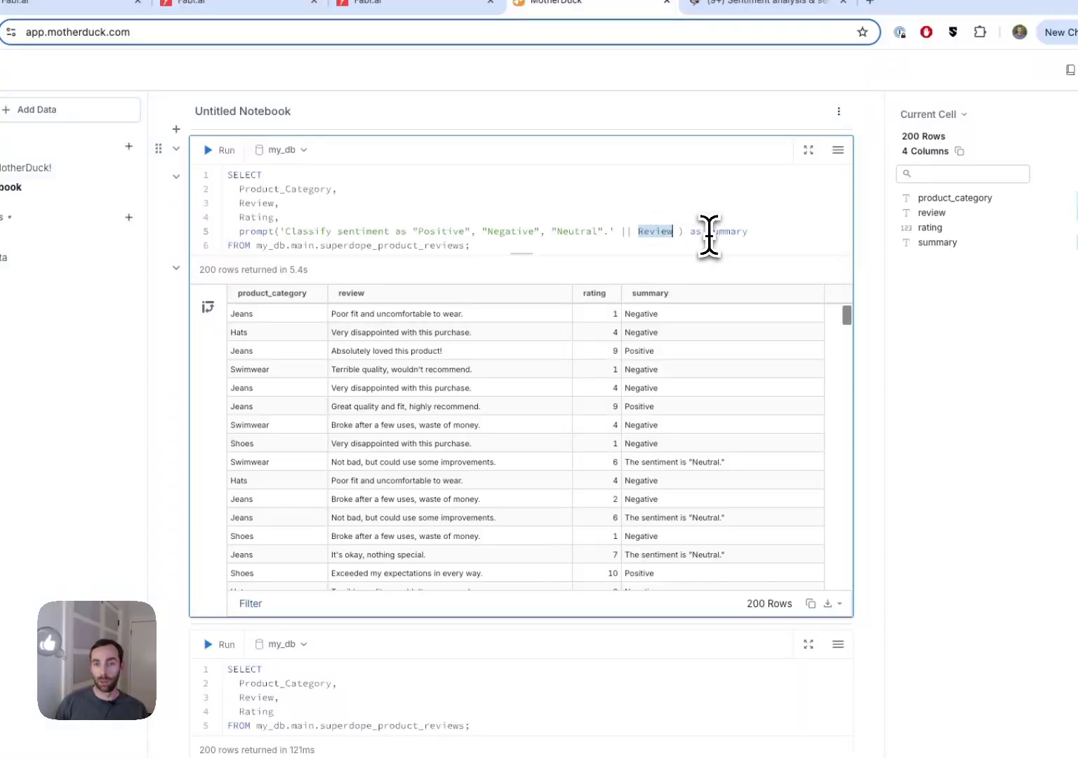
pyautogui.moveTo(707, 233); pyautogui.dragTo(763, 237)
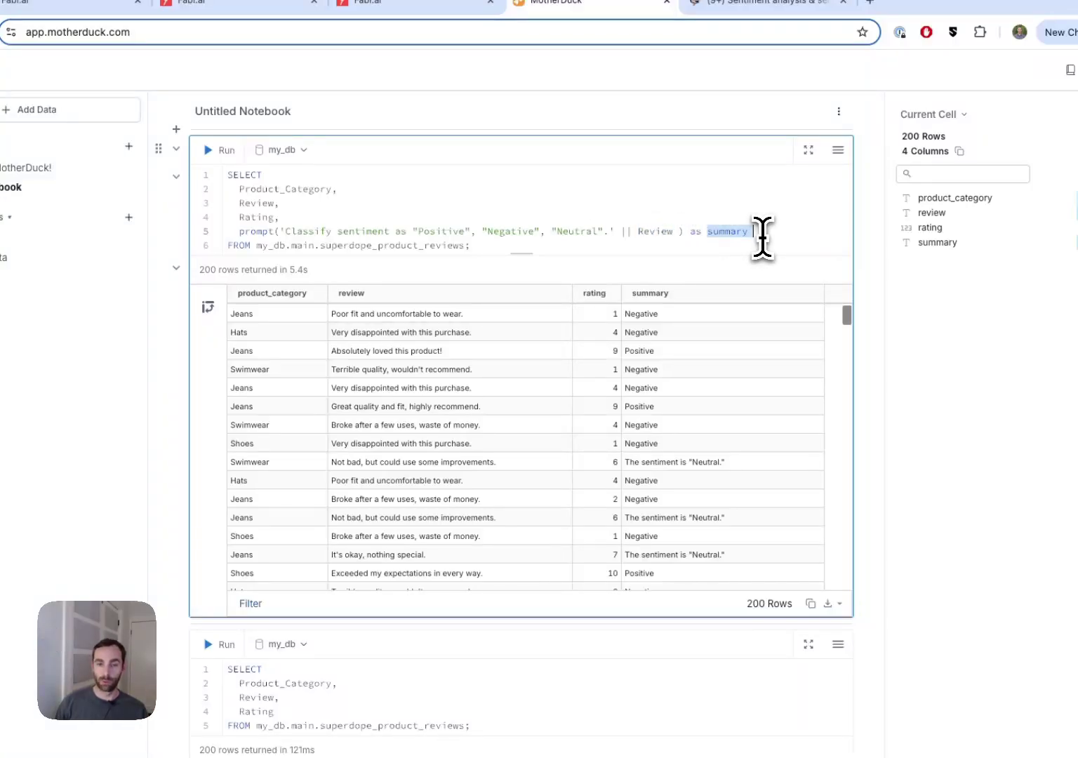
pyautogui.doubleClick(660, 232)
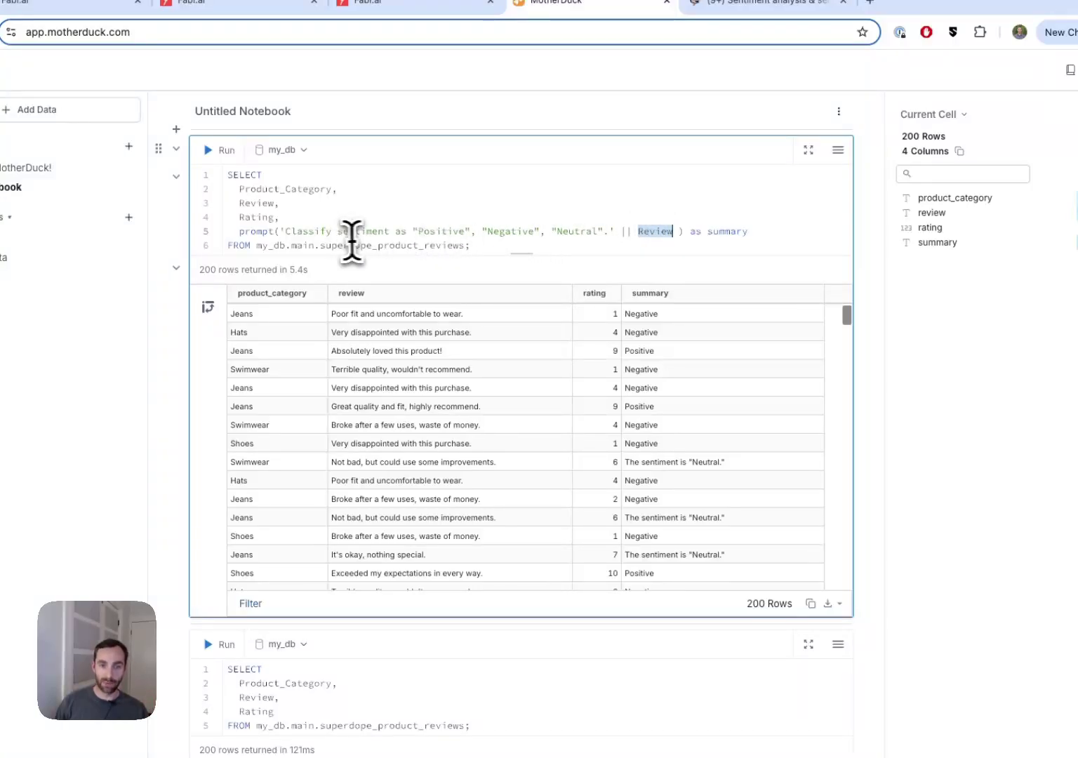
pyautogui.click(705, 233)
pyautogui.moveTo(707, 235); pyautogui.dragTo(752, 236)
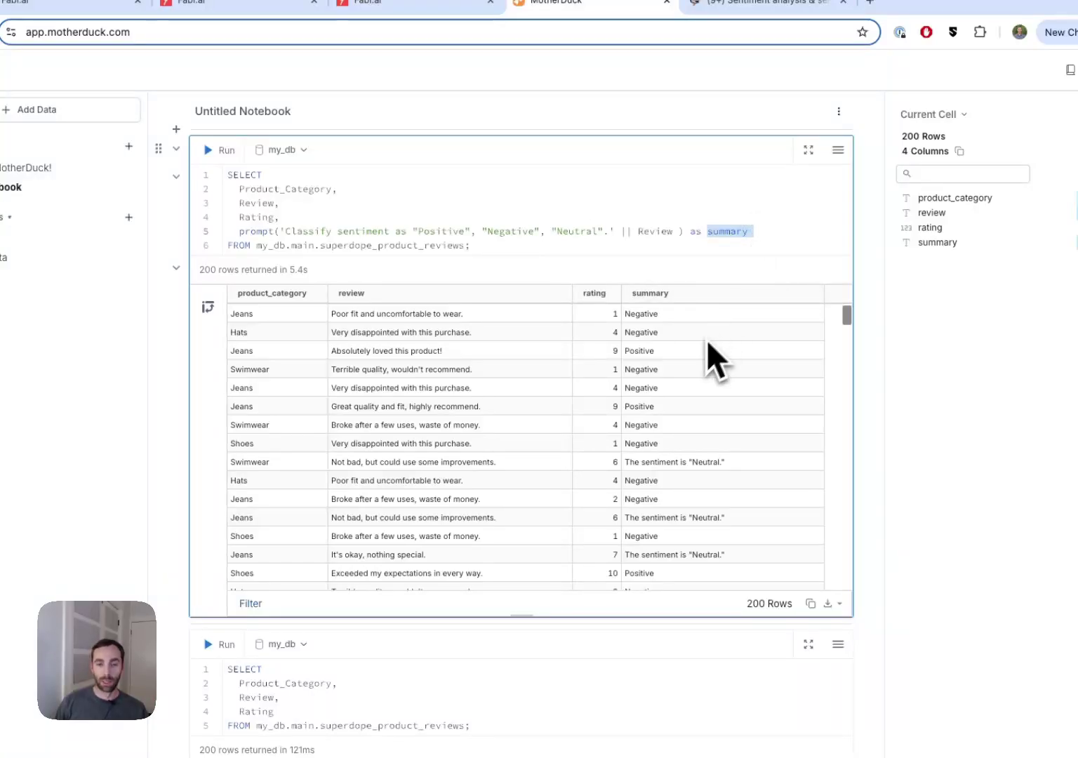
pyautogui.click(602, 245)
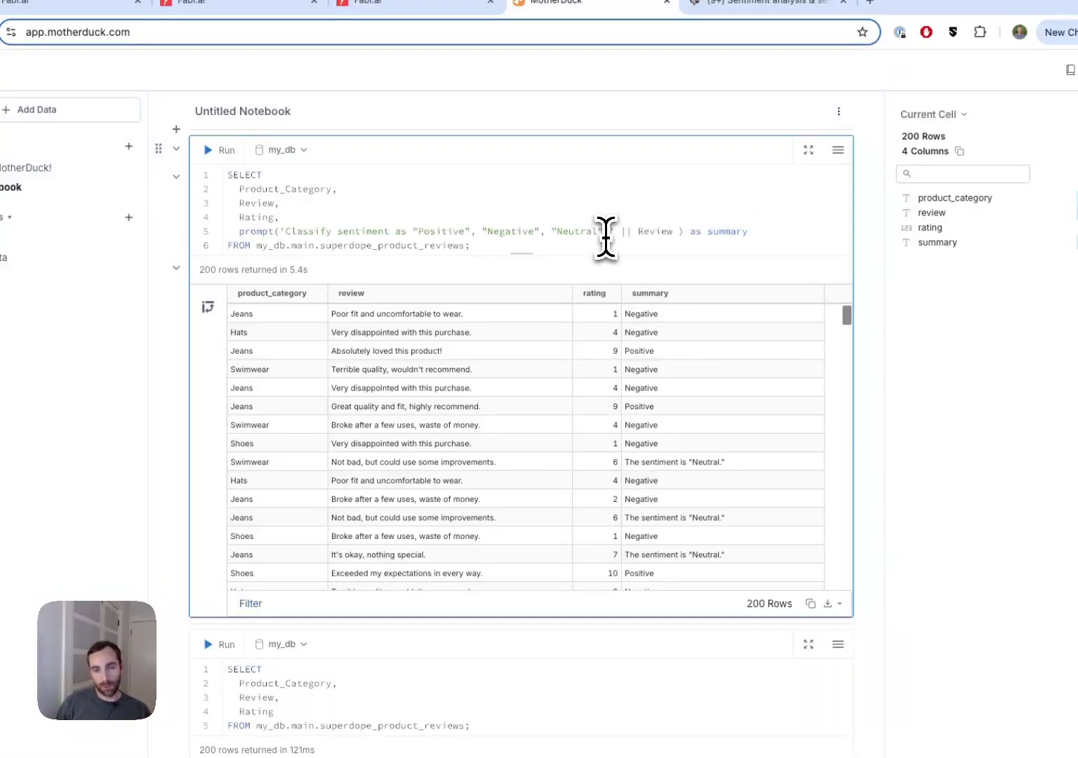
pyautogui.moveTo(286, 231); pyautogui.dragTo(609, 232)
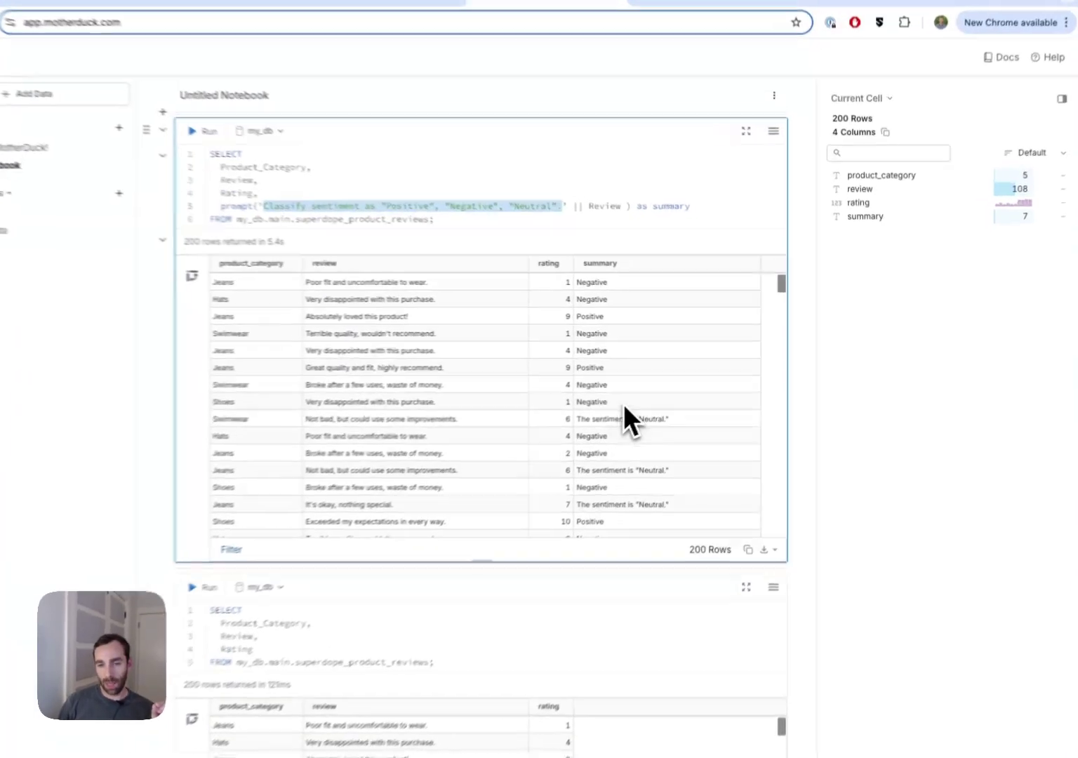
pyautogui.click(623, 403)
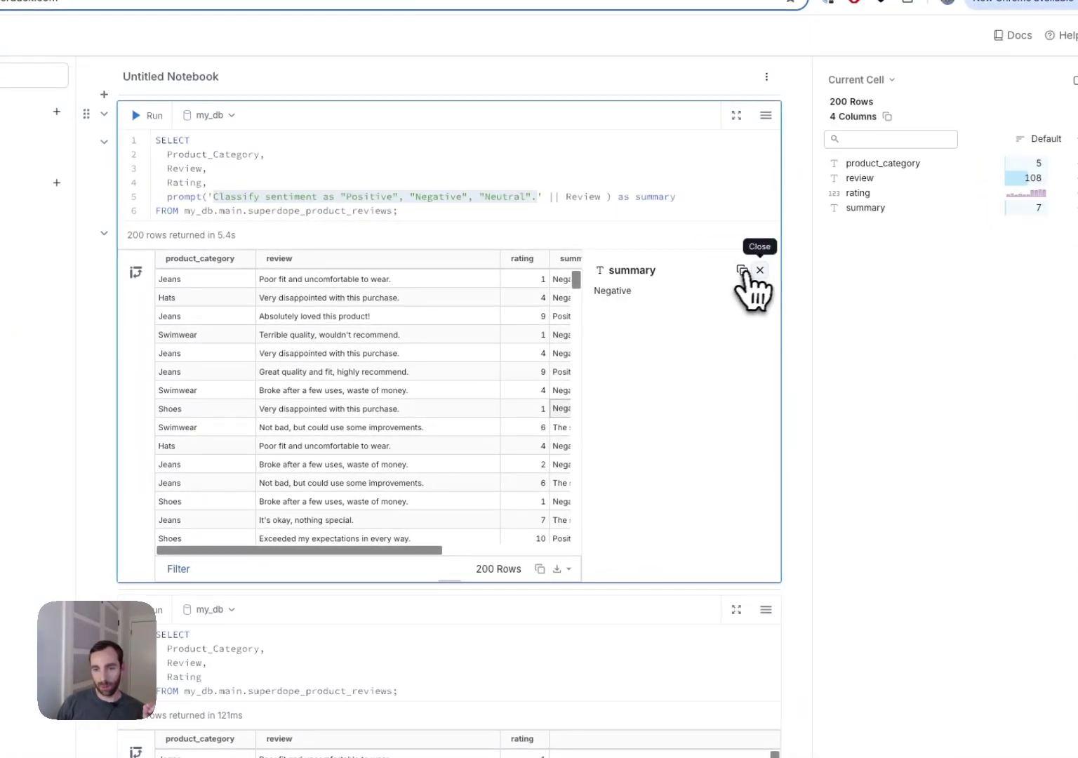
pyautogui.click(759, 270)
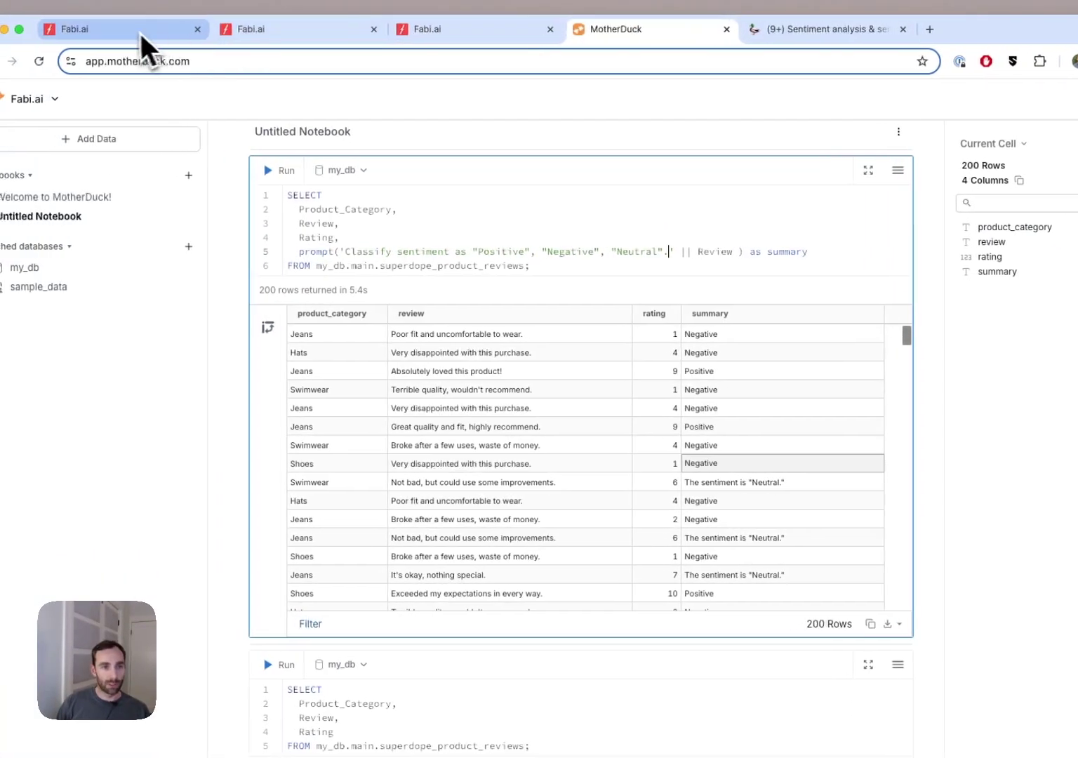
# - Copy "Just use those simple terms: " from Fabi.ai's motherduck_query, append it to the MotherDuck sentiment prompt, and run the query
pyautogui.click(91, 29)
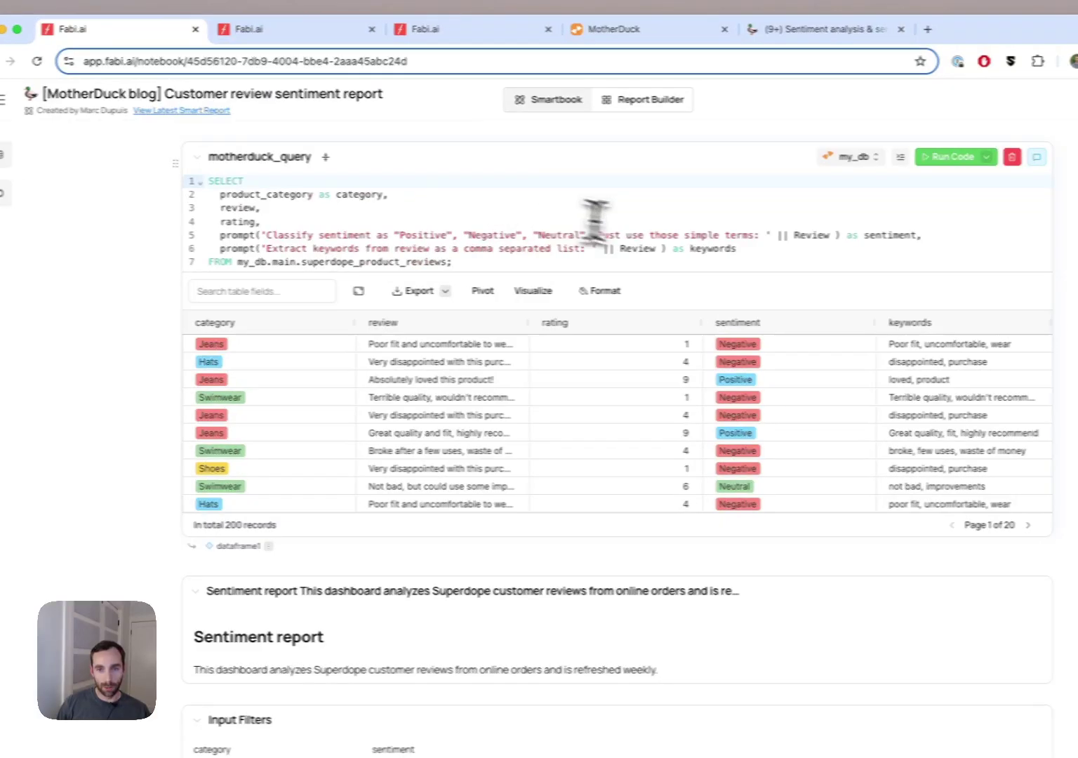
pyautogui.moveTo(689, 237); pyautogui.dragTo(510, 240)
pyautogui.hotkey('ctrl', 'c')
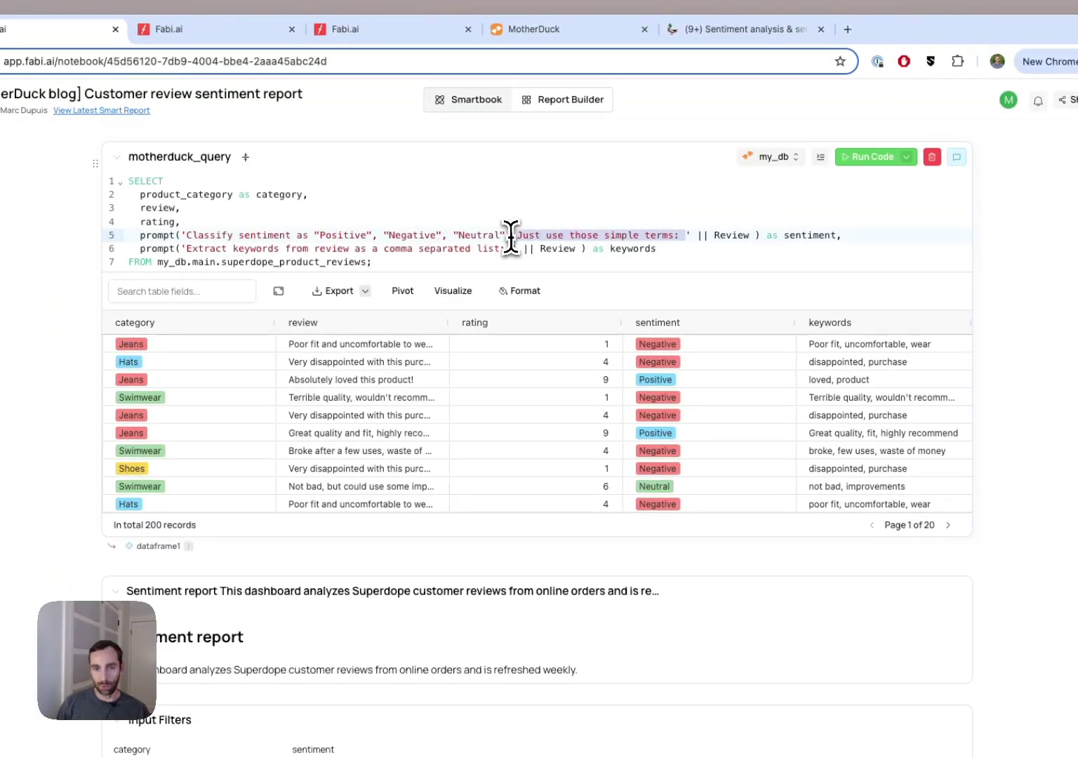
pyautogui.click(586, 32)
pyautogui.click(572, 252)
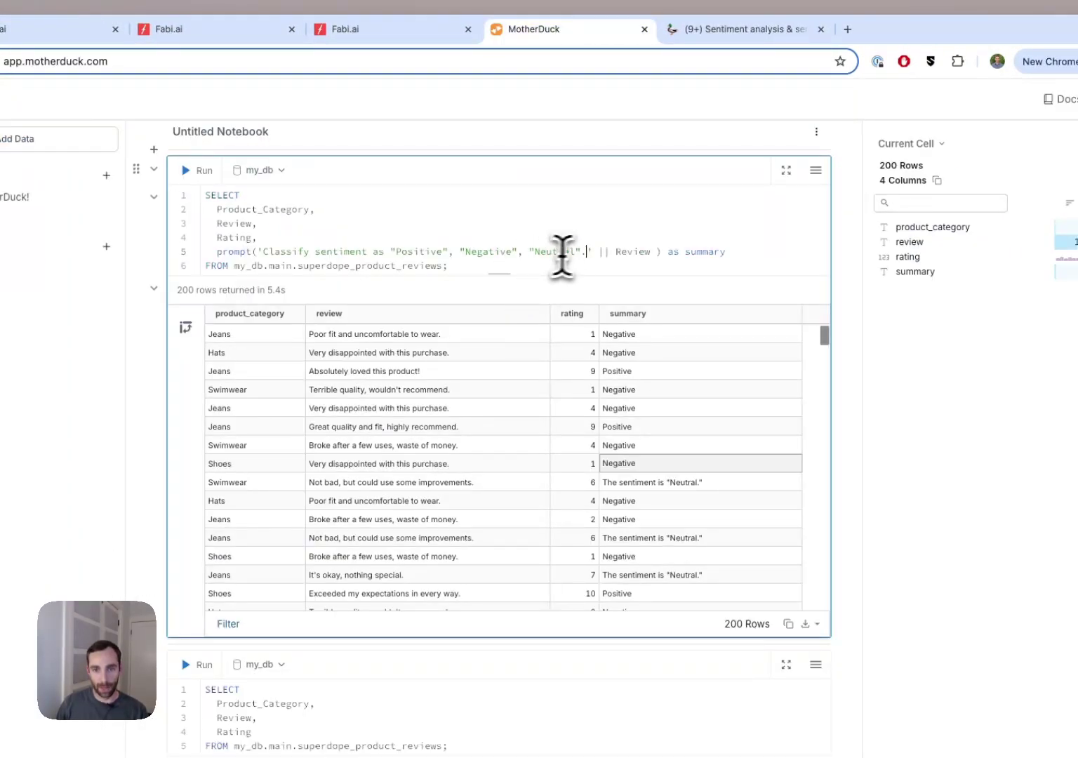
pyautogui.hotkey('ctrl', 'v')
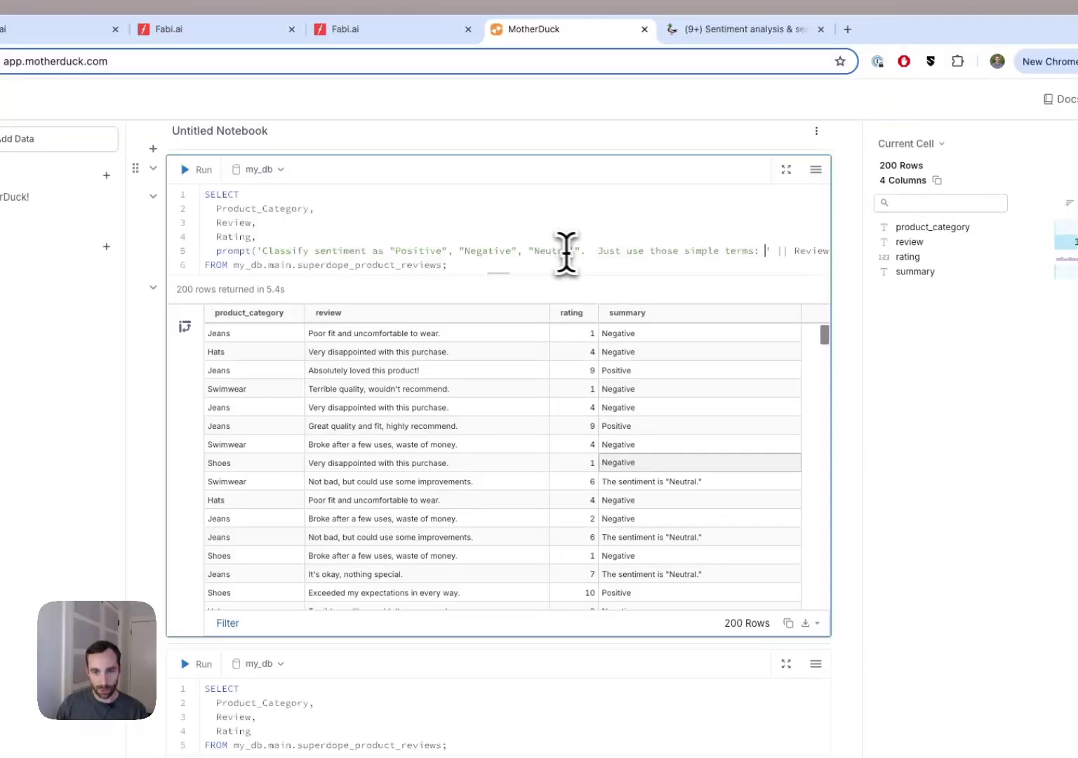
pyautogui.click(588, 251)
pyautogui.press('BackSpace')
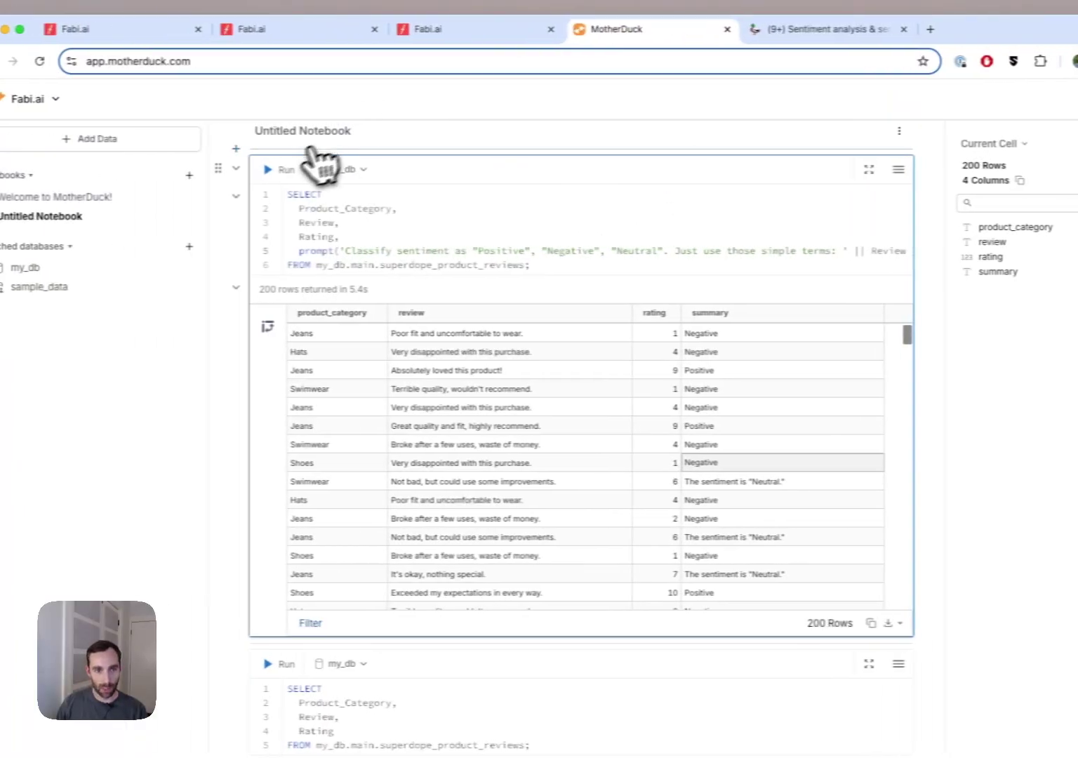
pyautogui.click(202, 169)
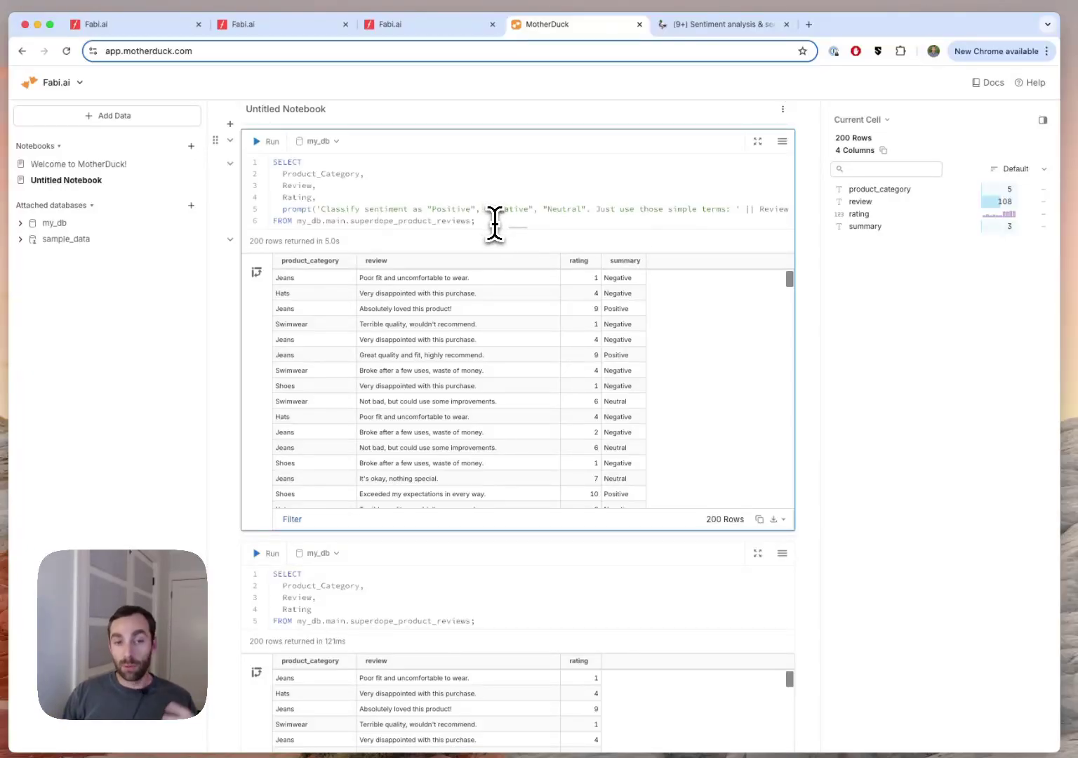
# - Select the sentiment query in MotherDuck, switch to the untitled Smartbook in Fabi.ai, and add an empty SQL cell there
pyautogui.moveTo(498, 224); pyautogui.dragTo(266, 160)
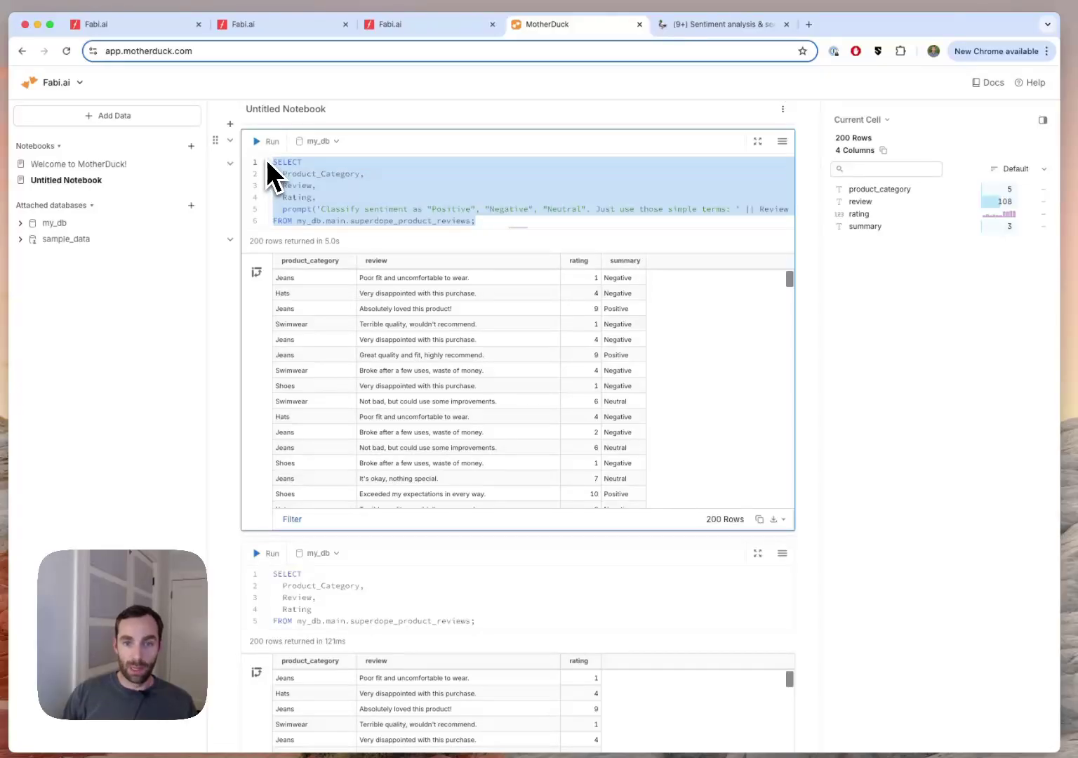
pyautogui.click(257, 30)
pyautogui.click(176, 31)
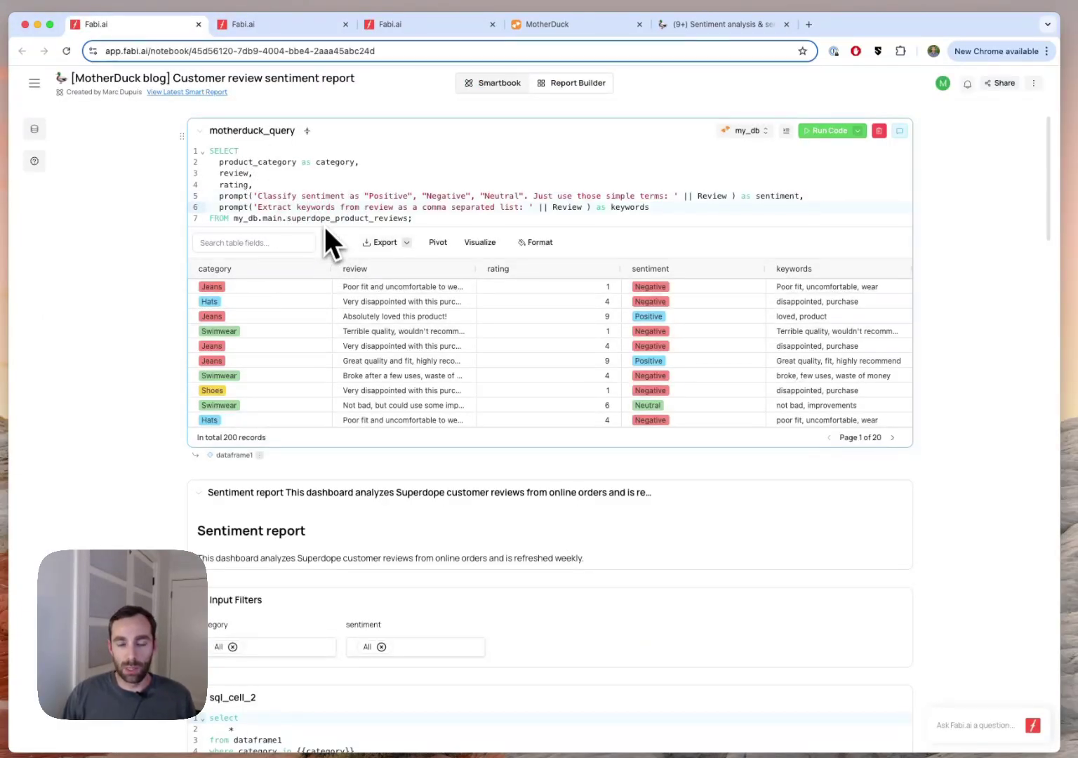
pyautogui.click(399, 28)
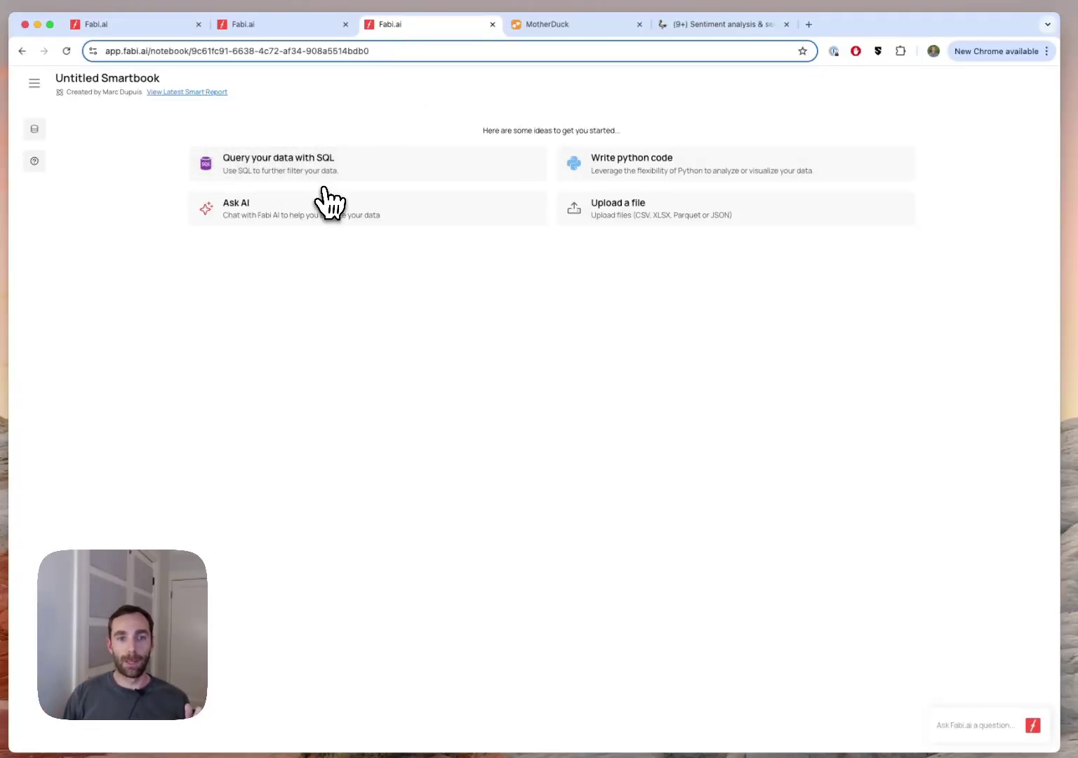
pyautogui.click(247, 175)
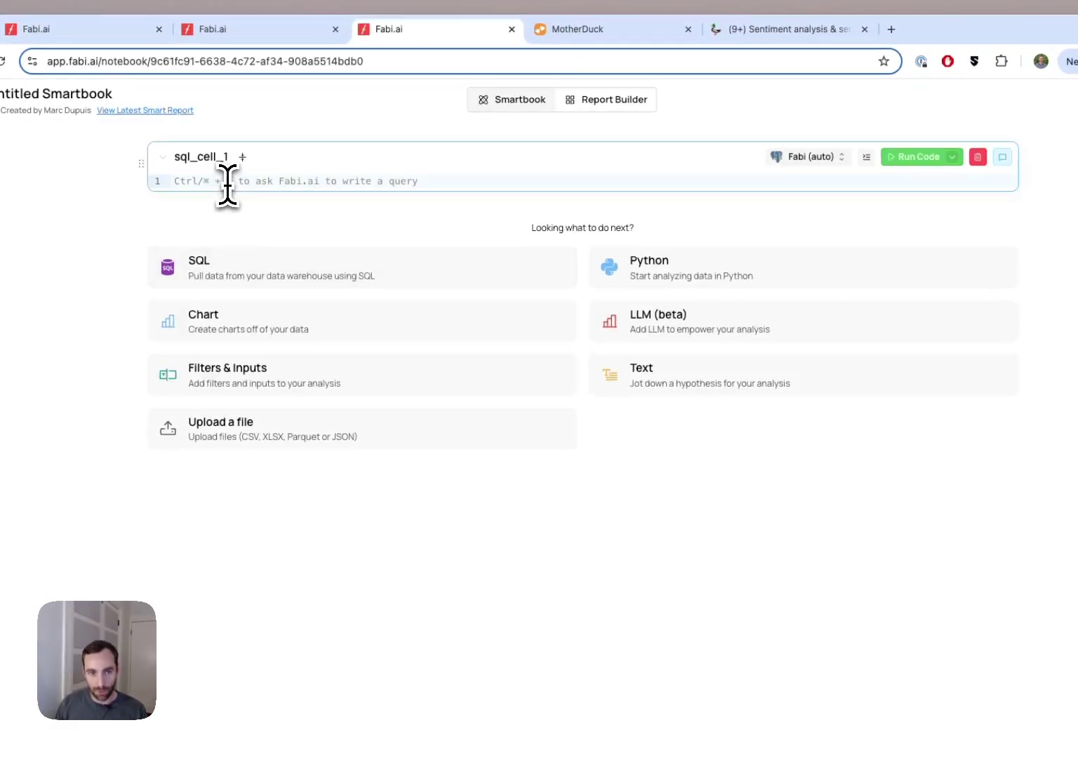
pyautogui.press('super+v')
pyautogui.press('BackSpace')
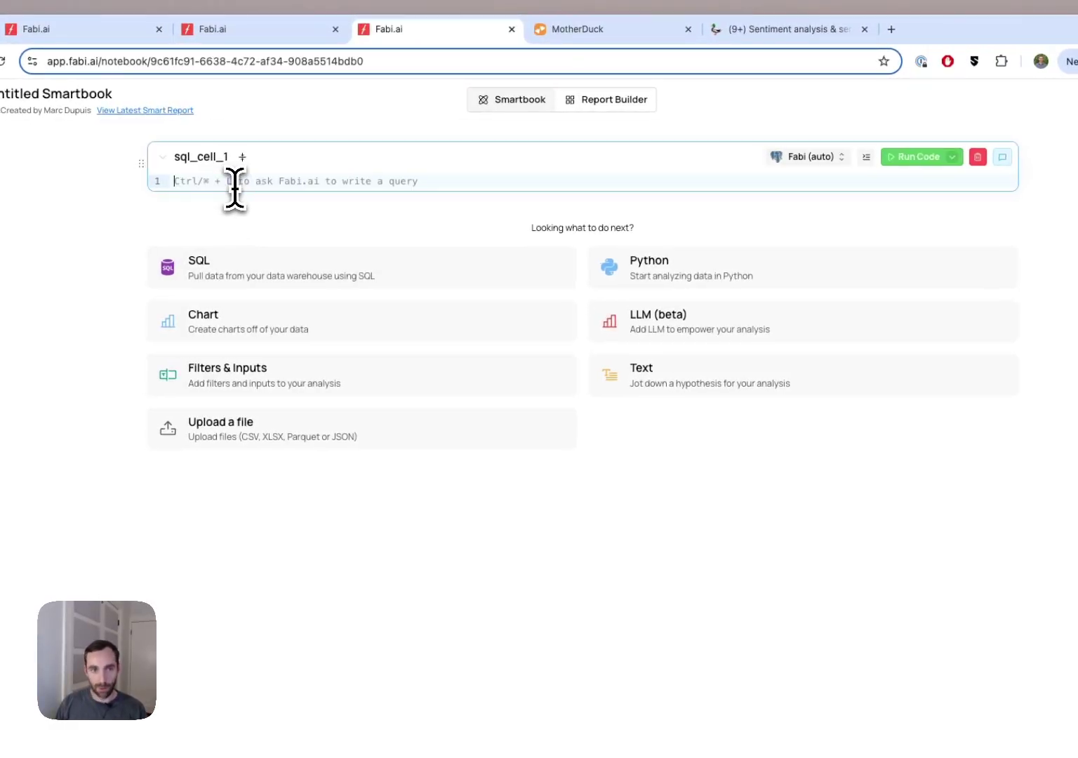
# - Copy the whole sentiment query from MotherDuck into sql_cell_1 of the untitled Fabi.ai Smartbook and run it
pyautogui.click(607, 35)
pyautogui.click(416, 232)
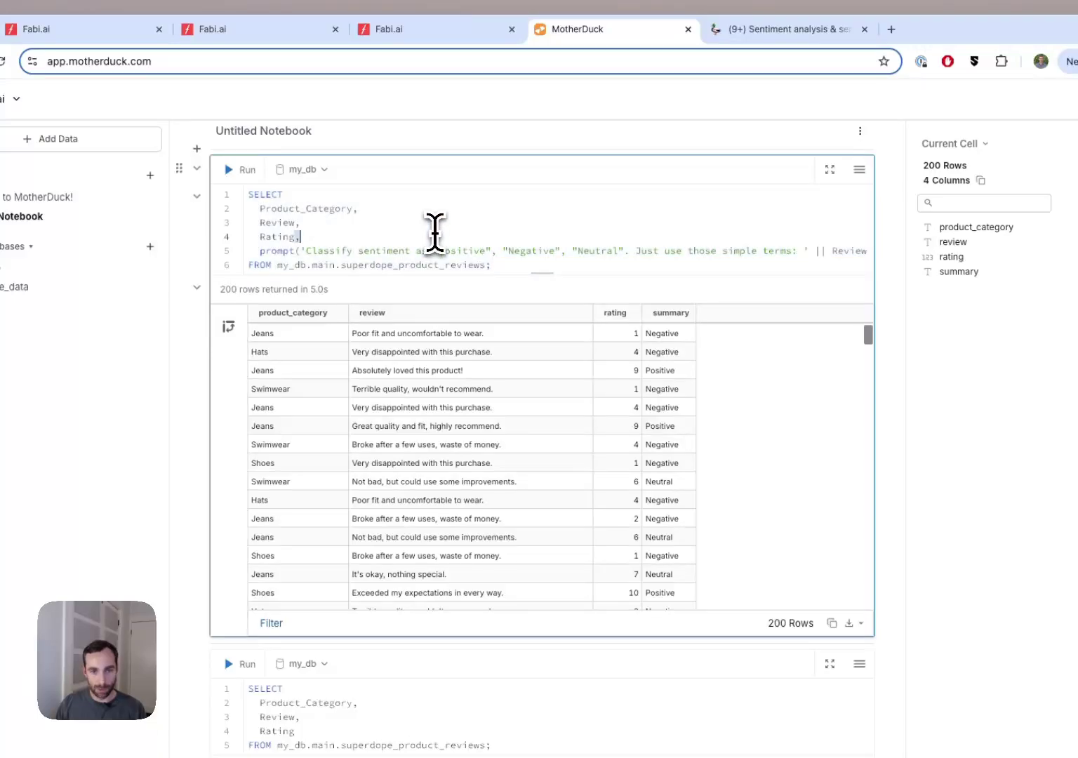
pyautogui.press('super+a')
pyautogui.click(389, 35)
pyautogui.write('SELECT   Product_Category,   Review,   Rating,   prompt(\'Classify sentiment as "Positive", "Negative", "Neutral". Just use those simple terms: \' || Review ) as summary FROM my_db.main.superdope_product_reviews;')
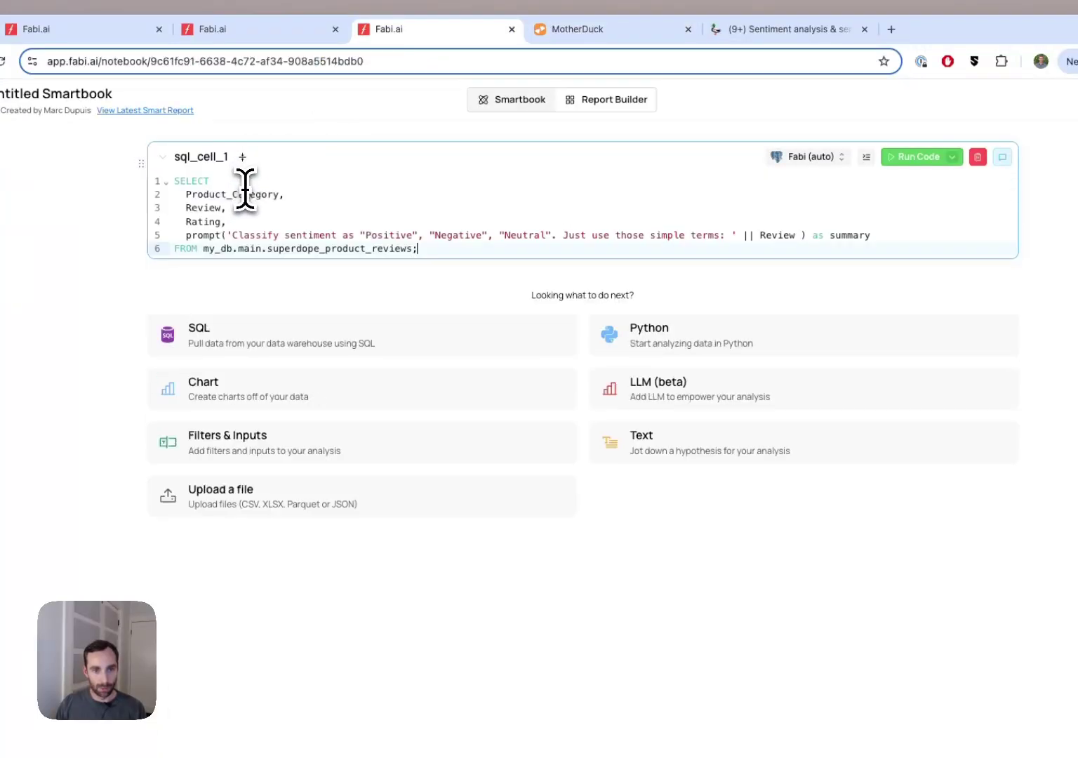
pyautogui.click(912, 157)
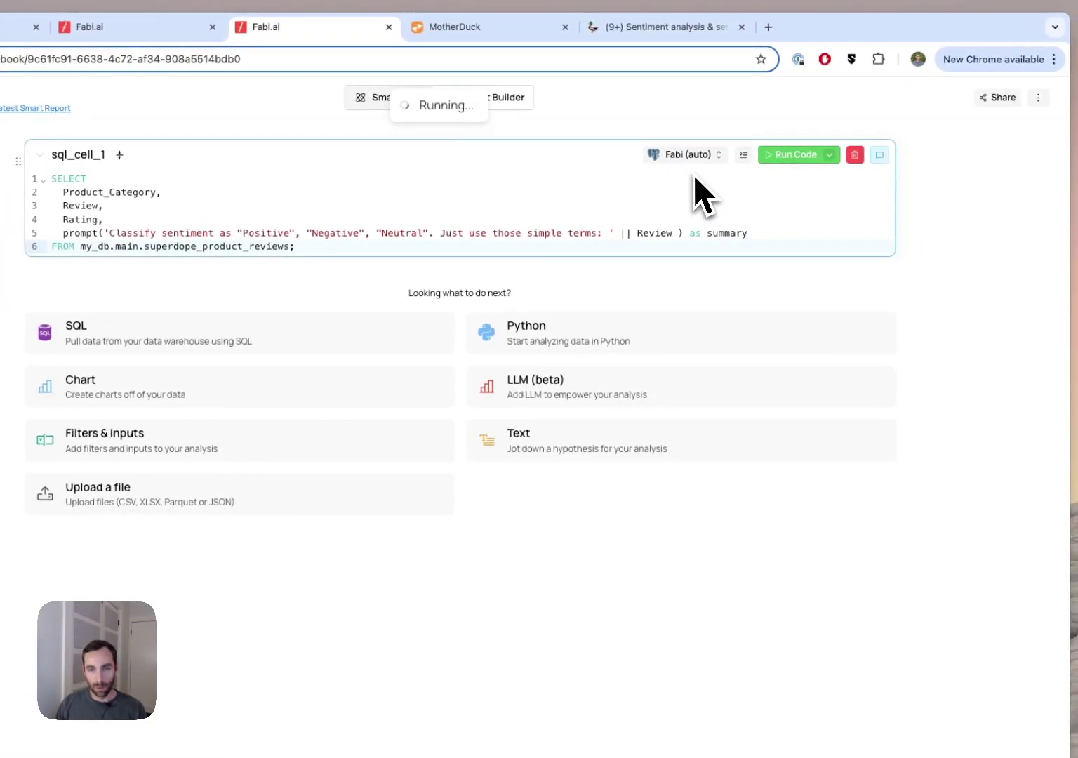
# - Set sql_cell_1's data source to my_db and run the sentiment query
pyautogui.click(695, 156)
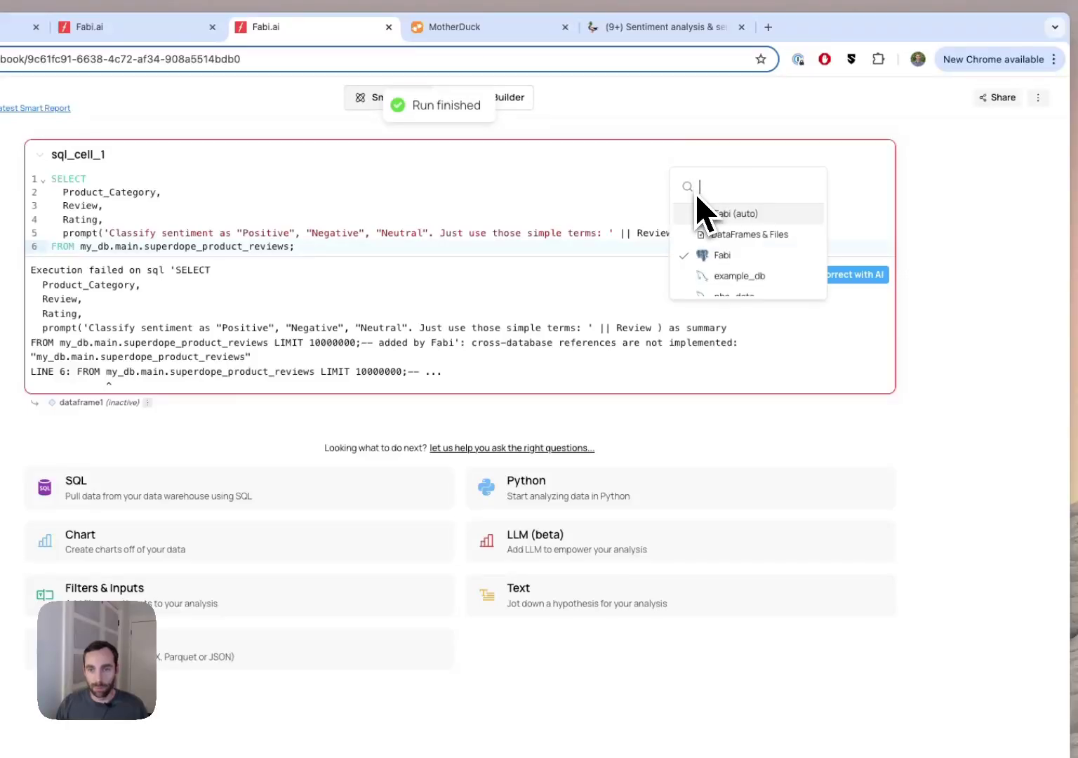
pyautogui.scroll(-2, 711, 253)
pyautogui.click(713, 283)
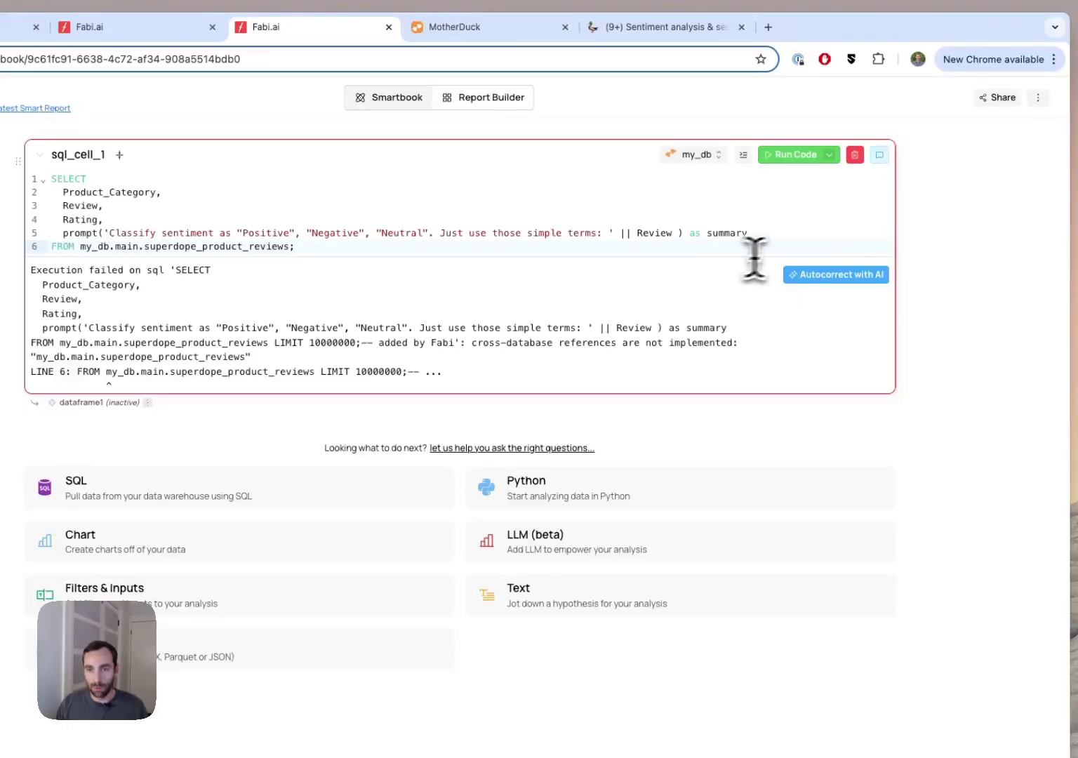
pyautogui.click(793, 155)
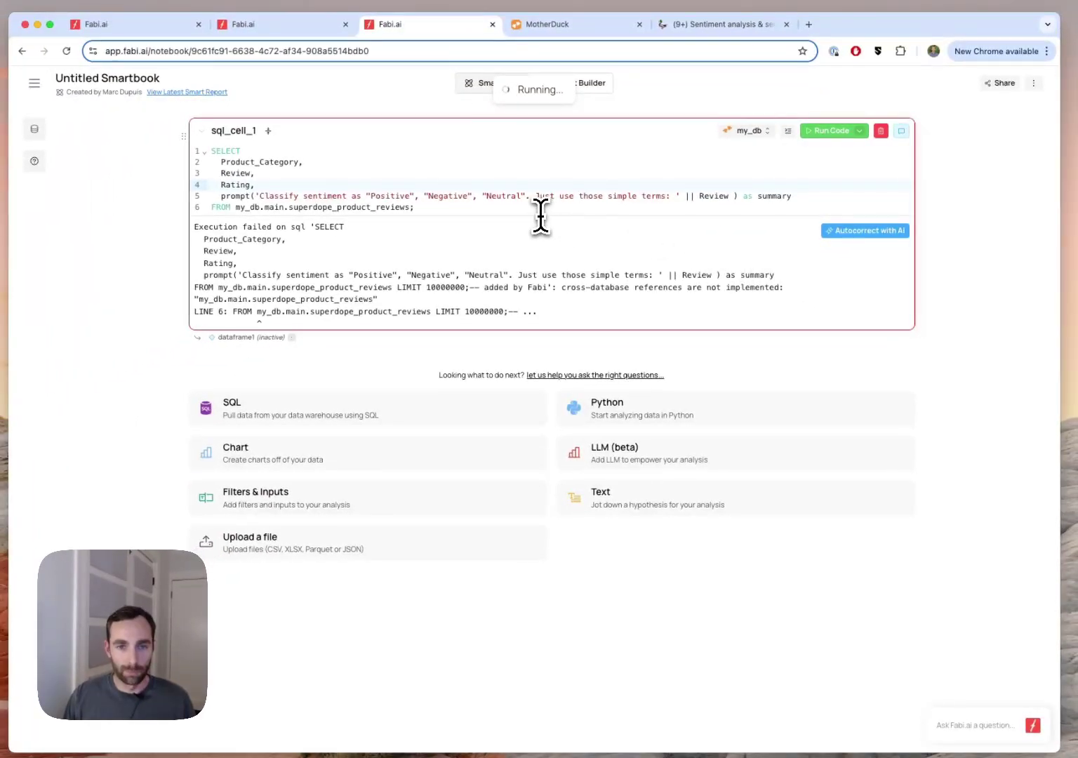
pyautogui.click(544, 213)
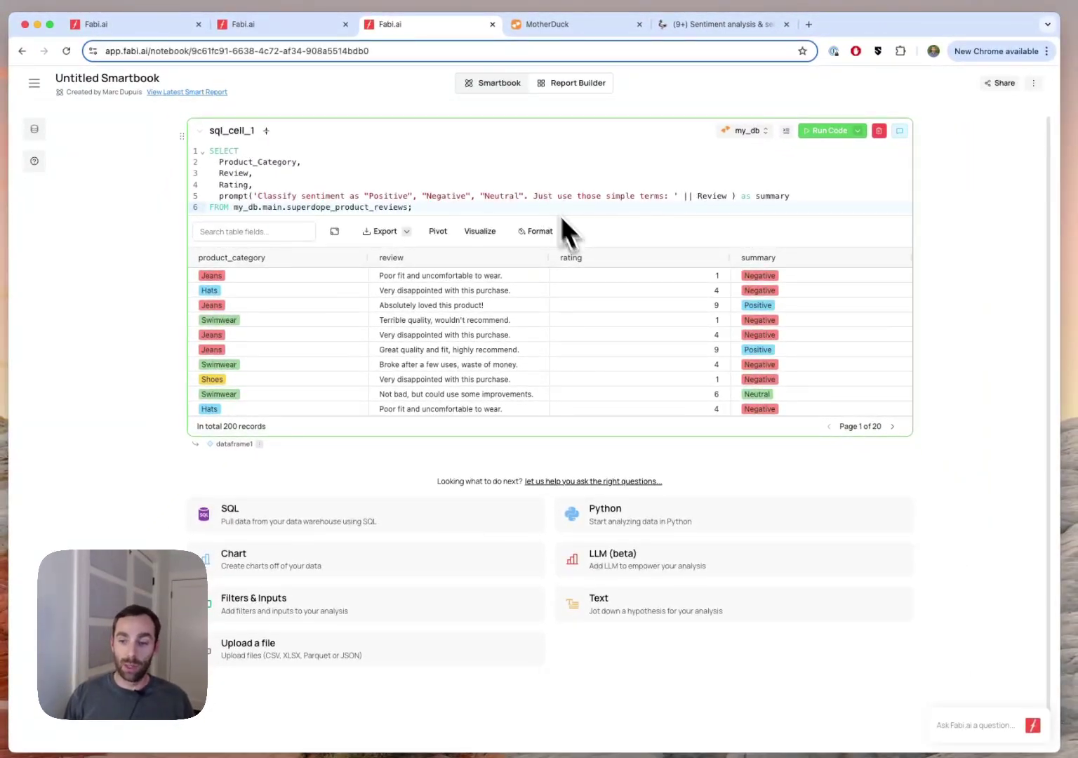
# - Pin the Fabi AI assistant beside the notebook and narrow its panel to give the cells more room
pyautogui.click(947, 728)
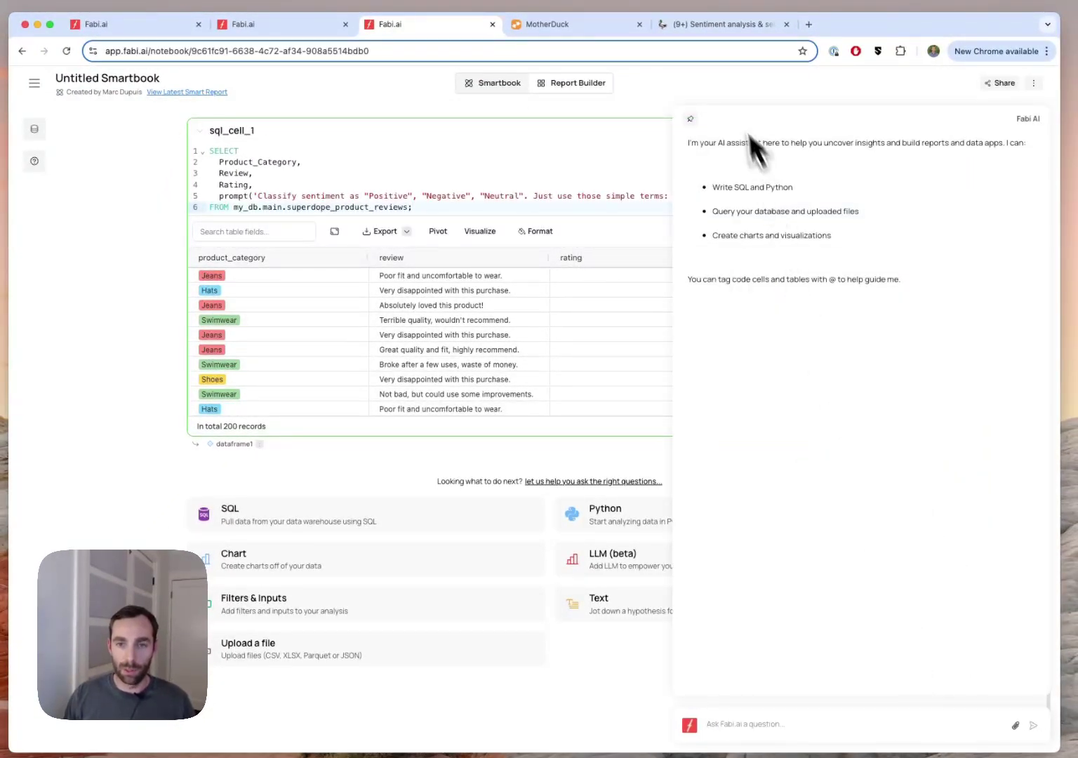
pyautogui.click(690, 119)
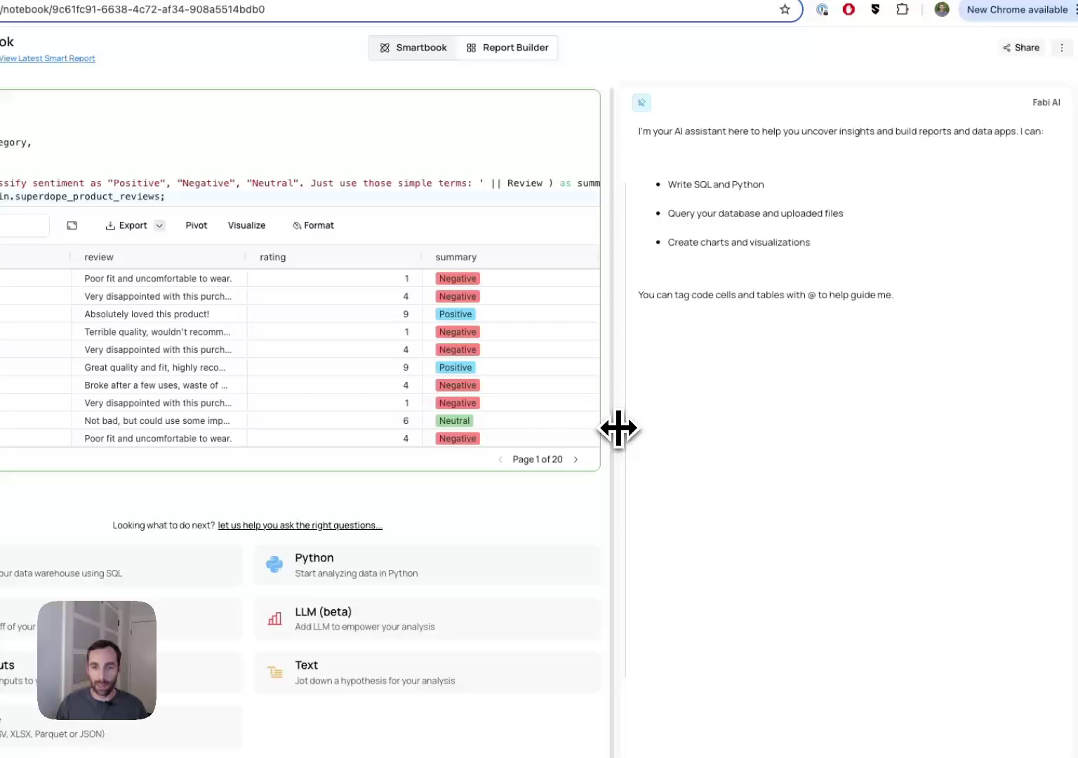
pyautogui.moveTo(617, 428); pyautogui.dragTo(733, 420)
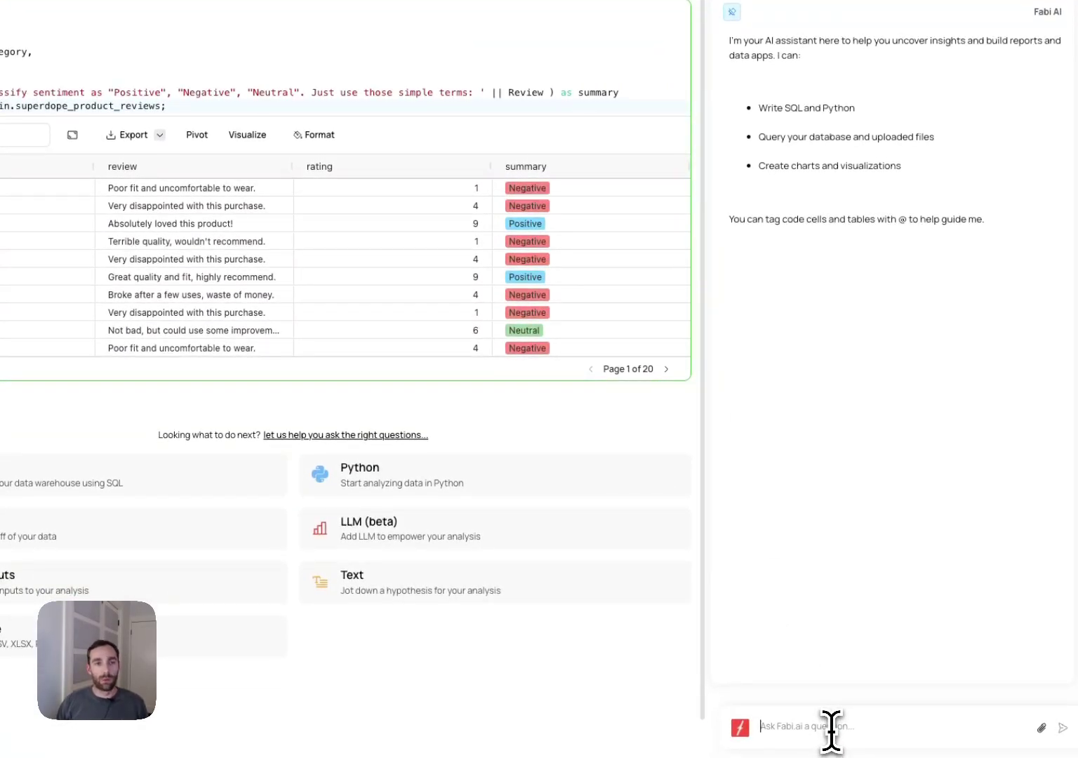
# - Switch to the finished customer review sentiment report and examine its filters, review table and charts
pyautogui.click(298, 33)
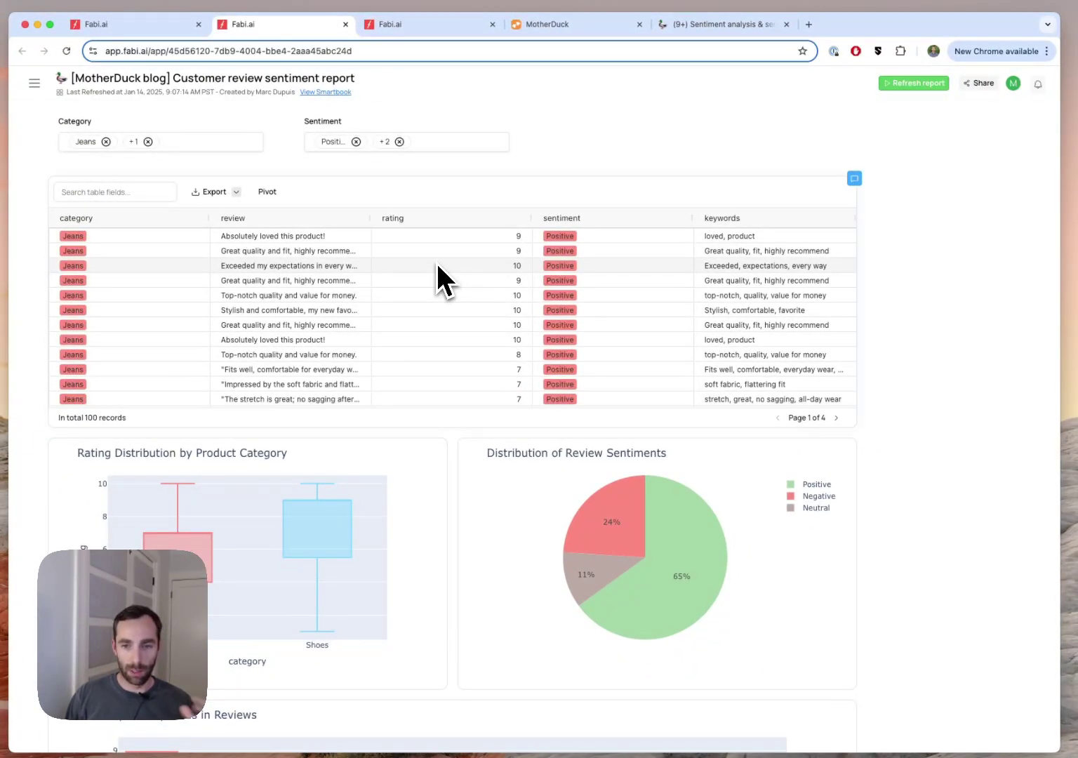
pyautogui.scroll(-5, 438, 280)
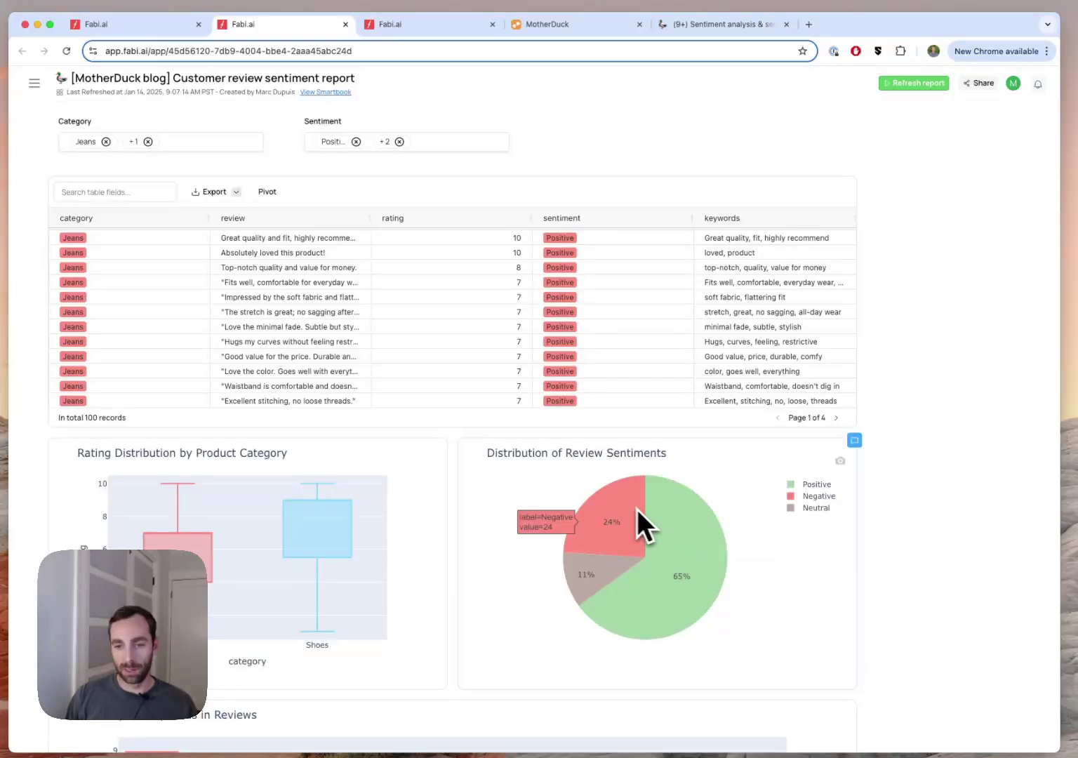
pyautogui.scroll(-1, 421, 153)
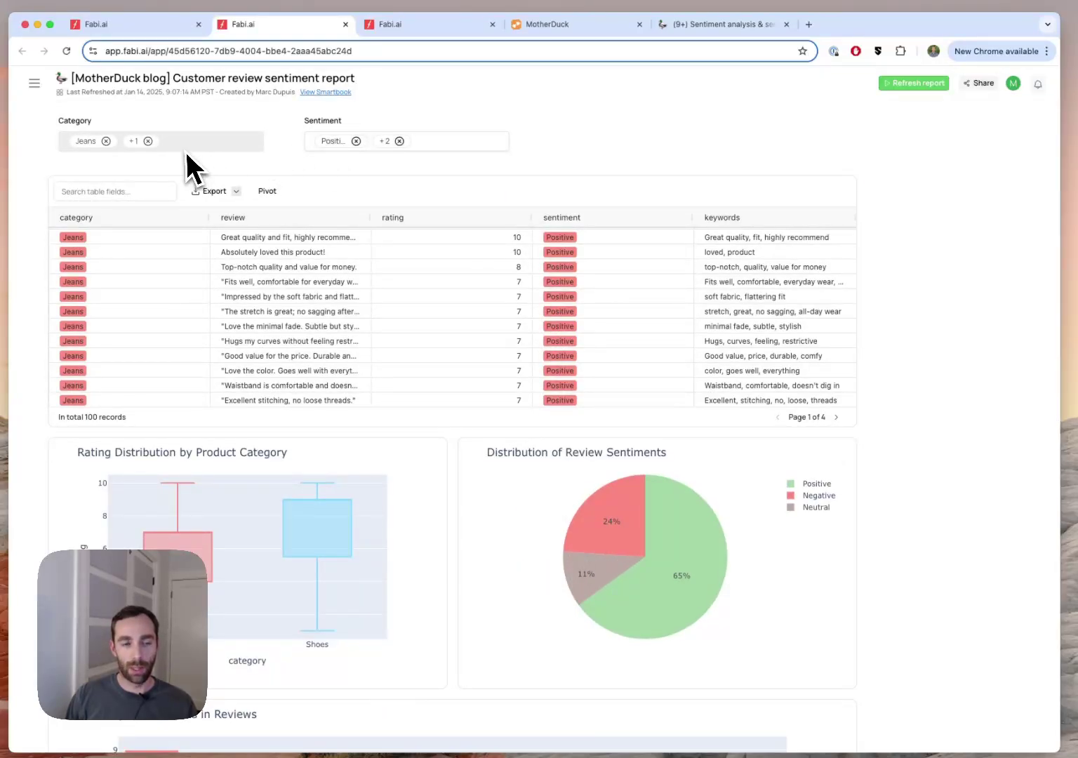
# - Return to the untitled Smartbook and add a second SQL cell containing "select * from dataframe1"
pyautogui.click(413, 26)
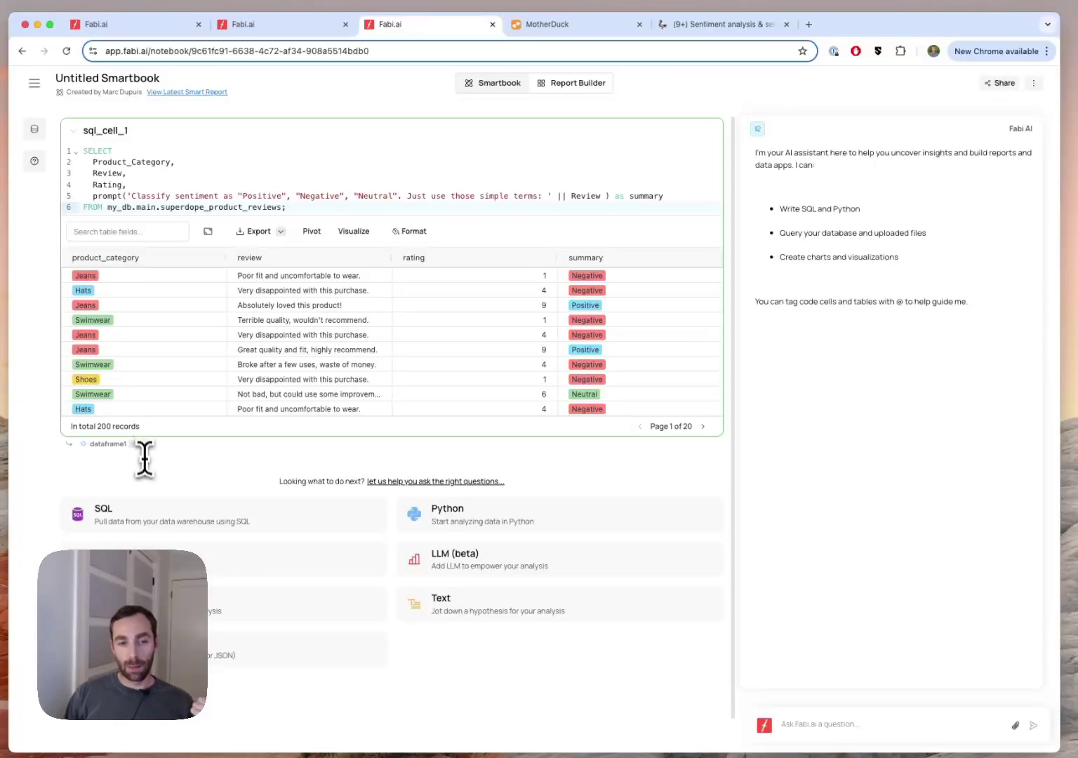
pyautogui.click(168, 515)
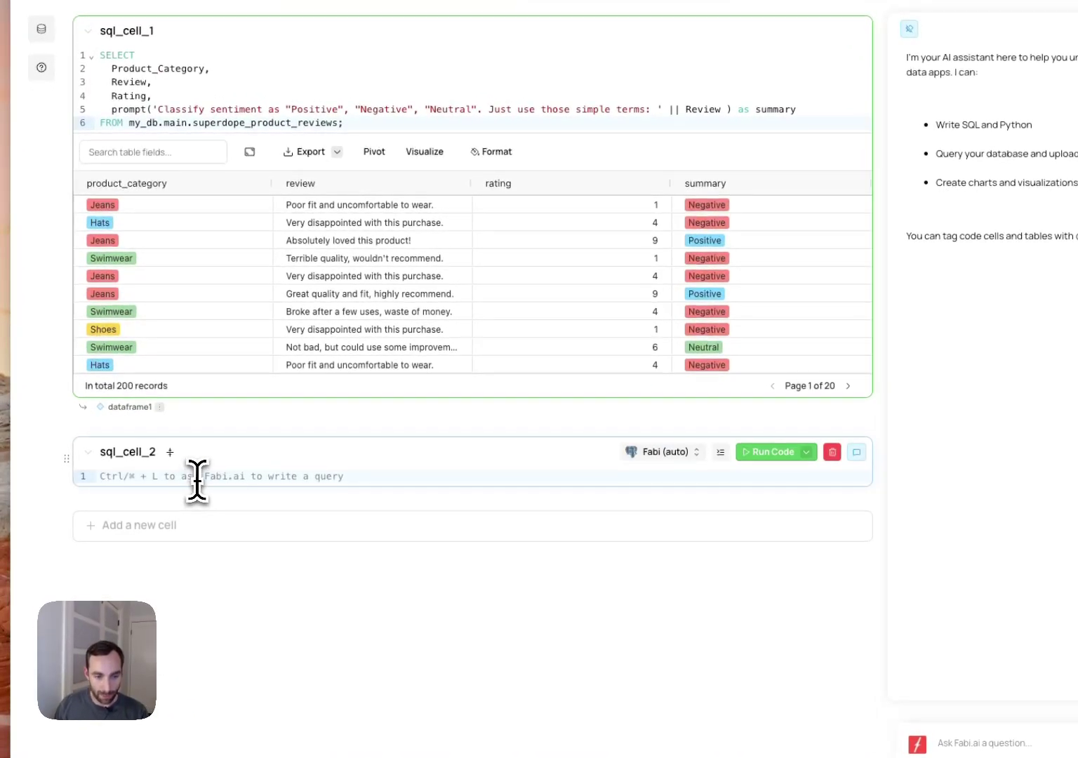
pyautogui.click(197, 481)
pyautogui.write('select')
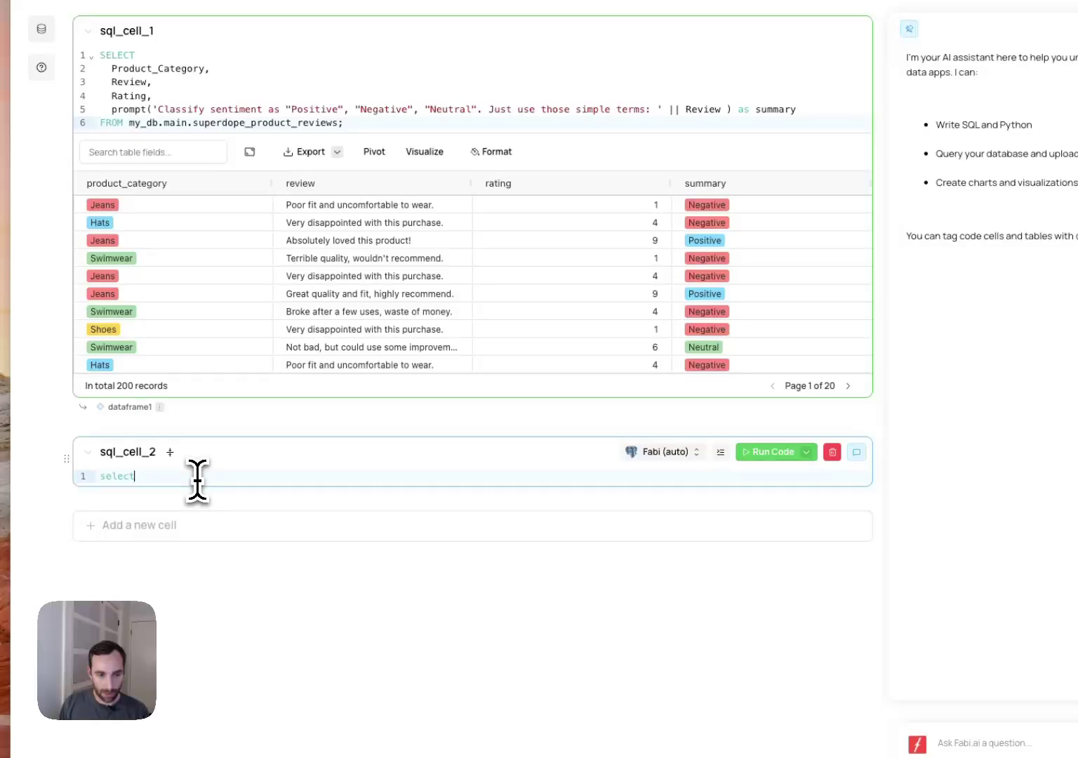
pyautogui.write(' *')
pyautogui.press('Return')
pyautogui.write('from dataframe1')
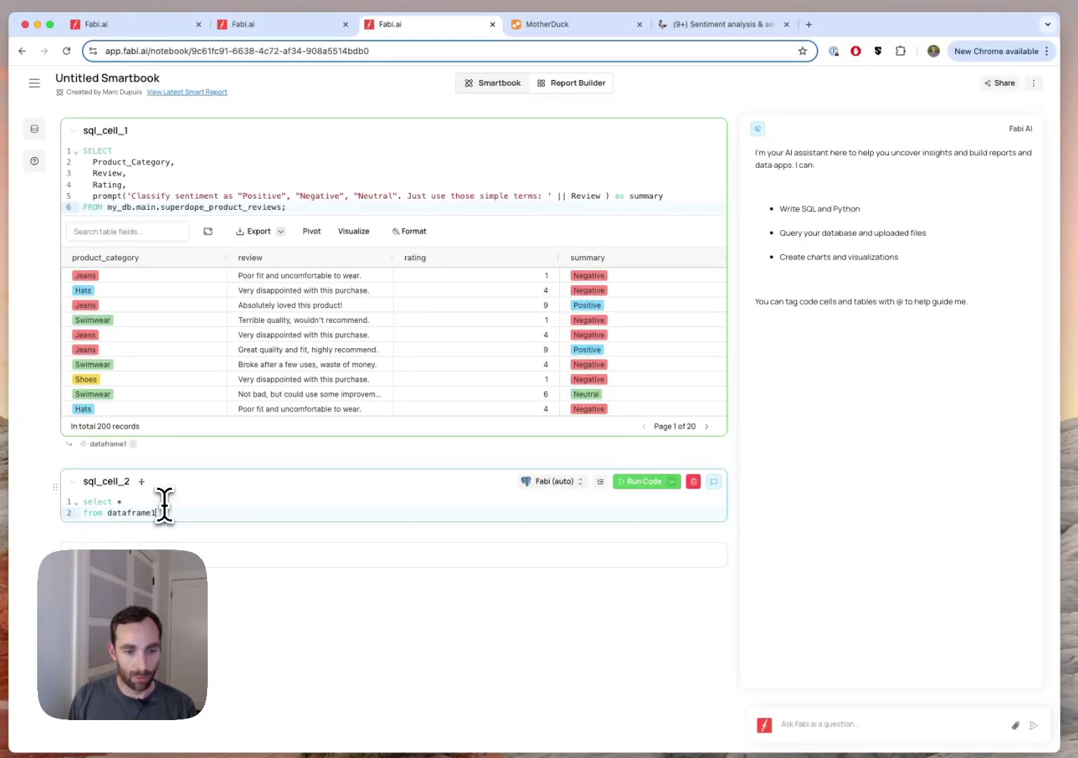
# - Set sql_cell_2's data source to DataFrames & Files and run the query
pyautogui.click(554, 481)
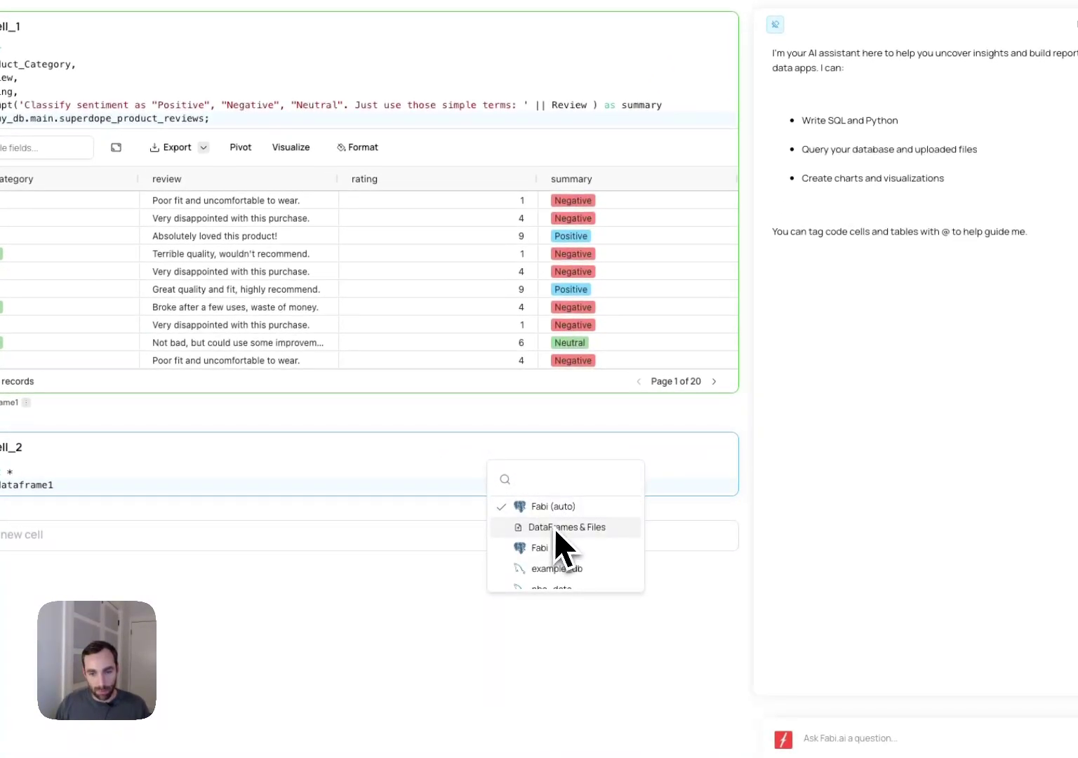
pyautogui.click(555, 527)
pyautogui.moveTo(622, 536)
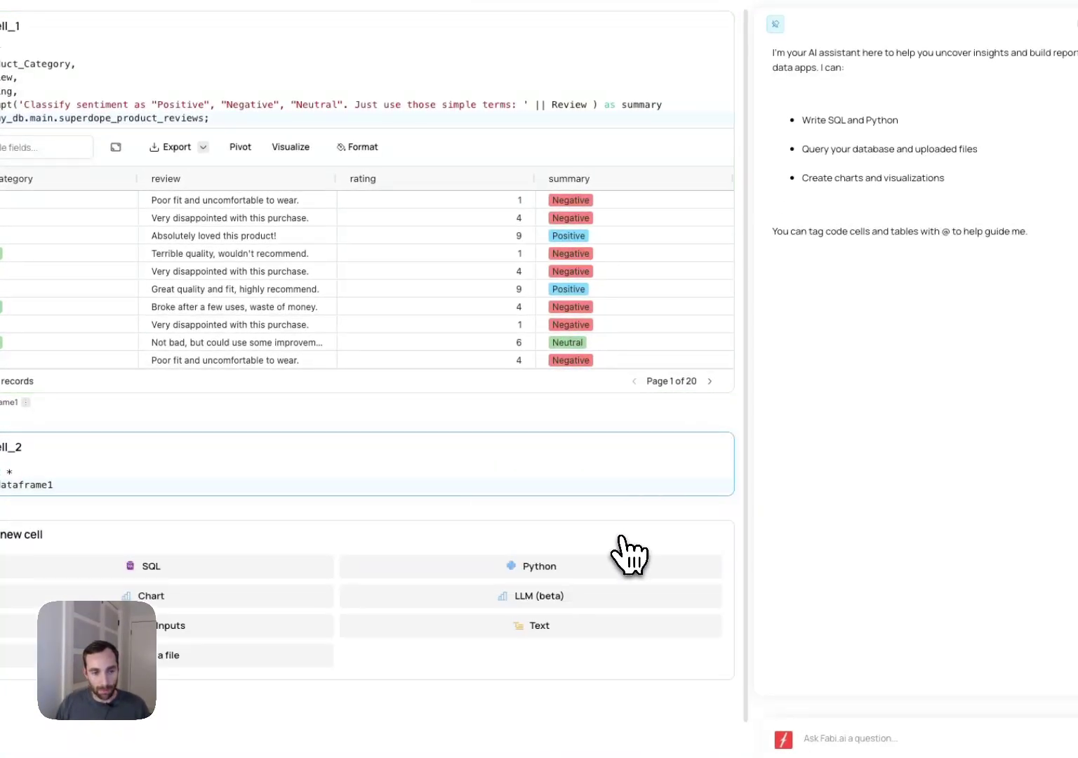
pyautogui.press('super+Return')
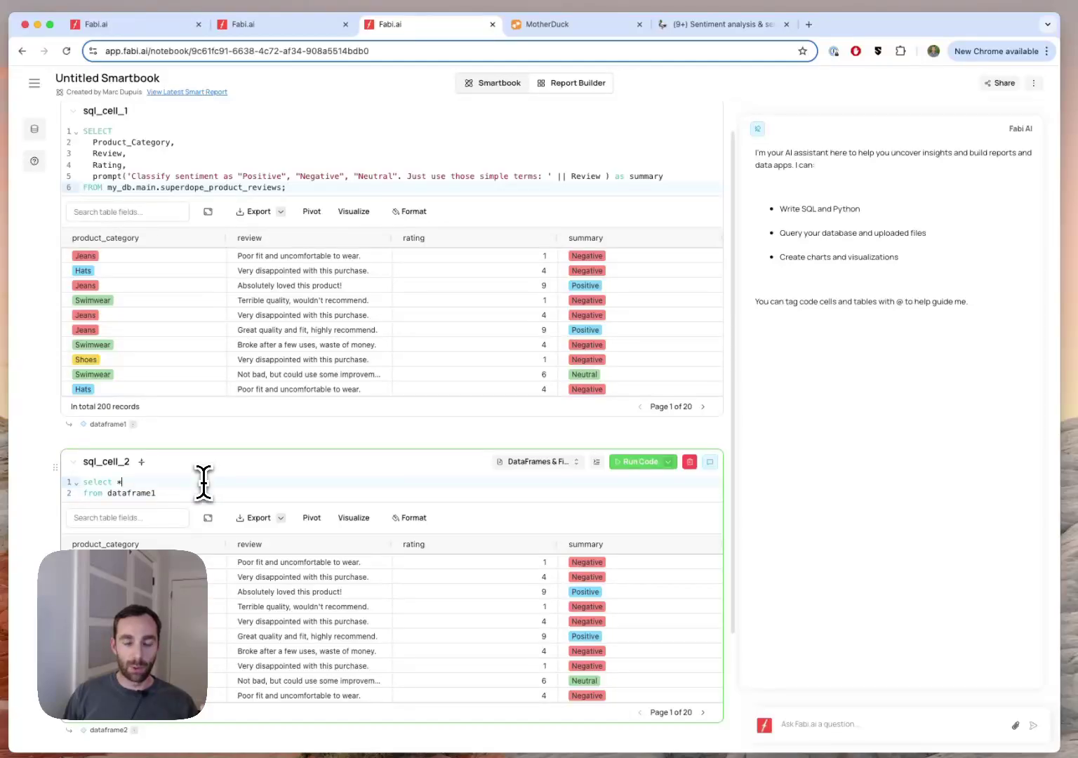
# - Add the condition "where product_category = '{{category}}'" to the query in sql_cell_2
pyautogui.scroll(-3, 203, 482)
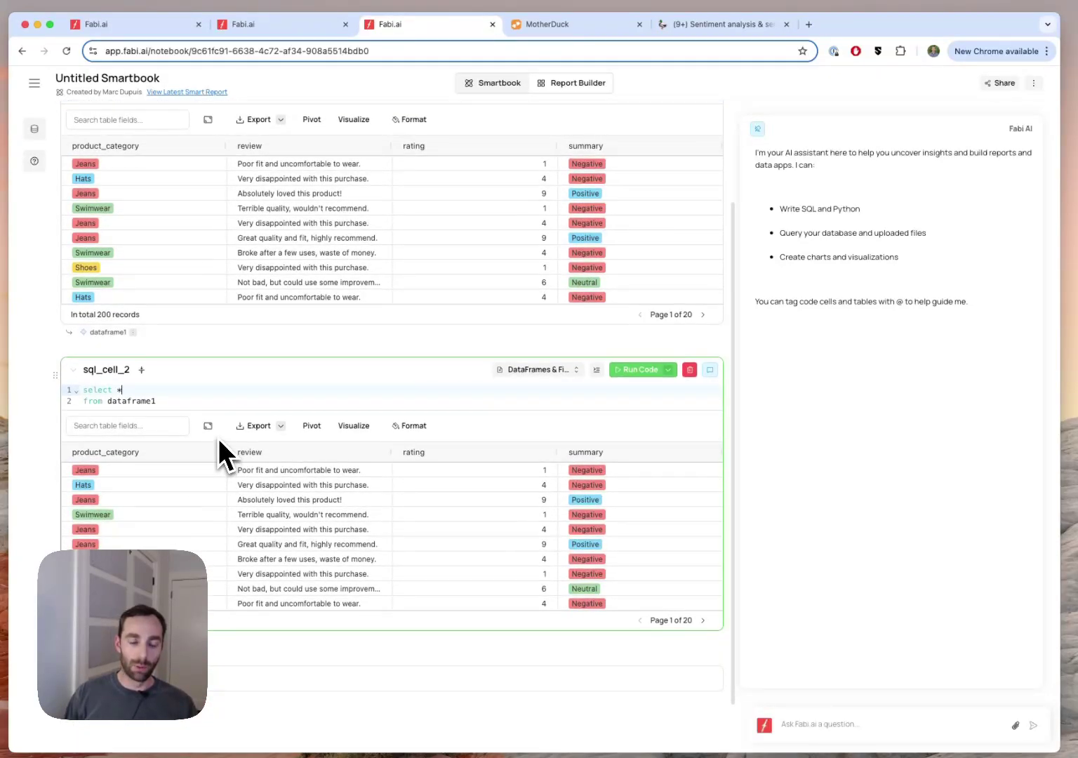
pyautogui.scroll(3, 218, 428)
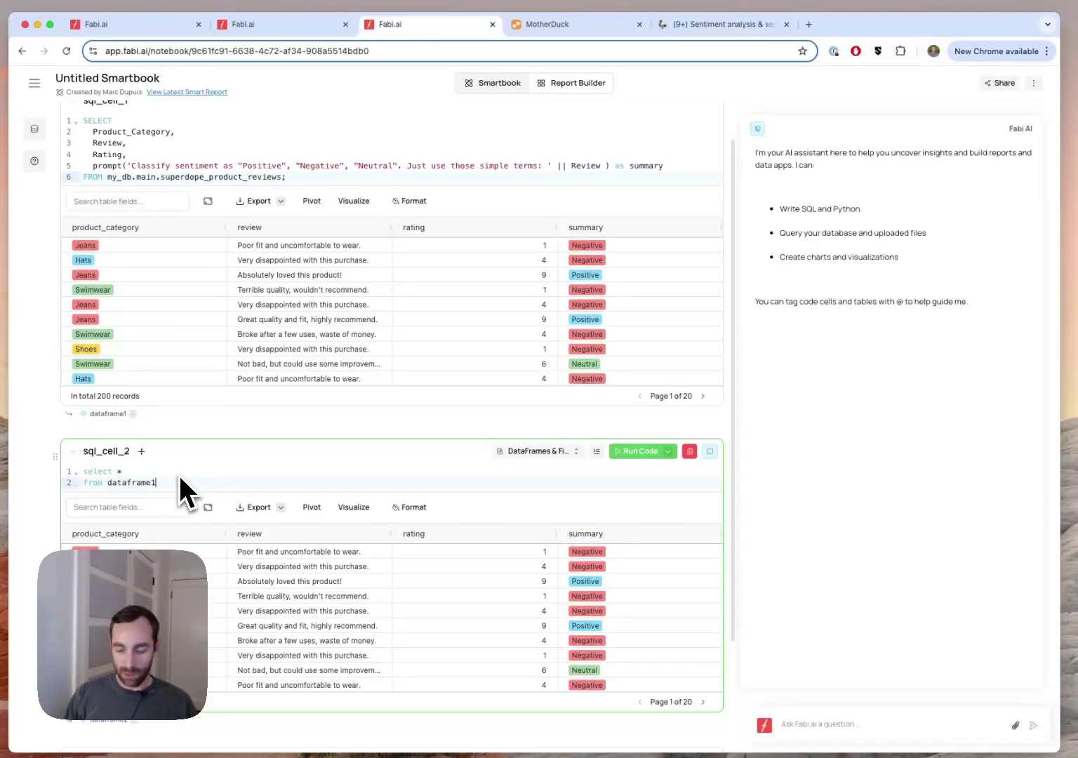
pyautogui.press('Return')
pyautogui.write('where')
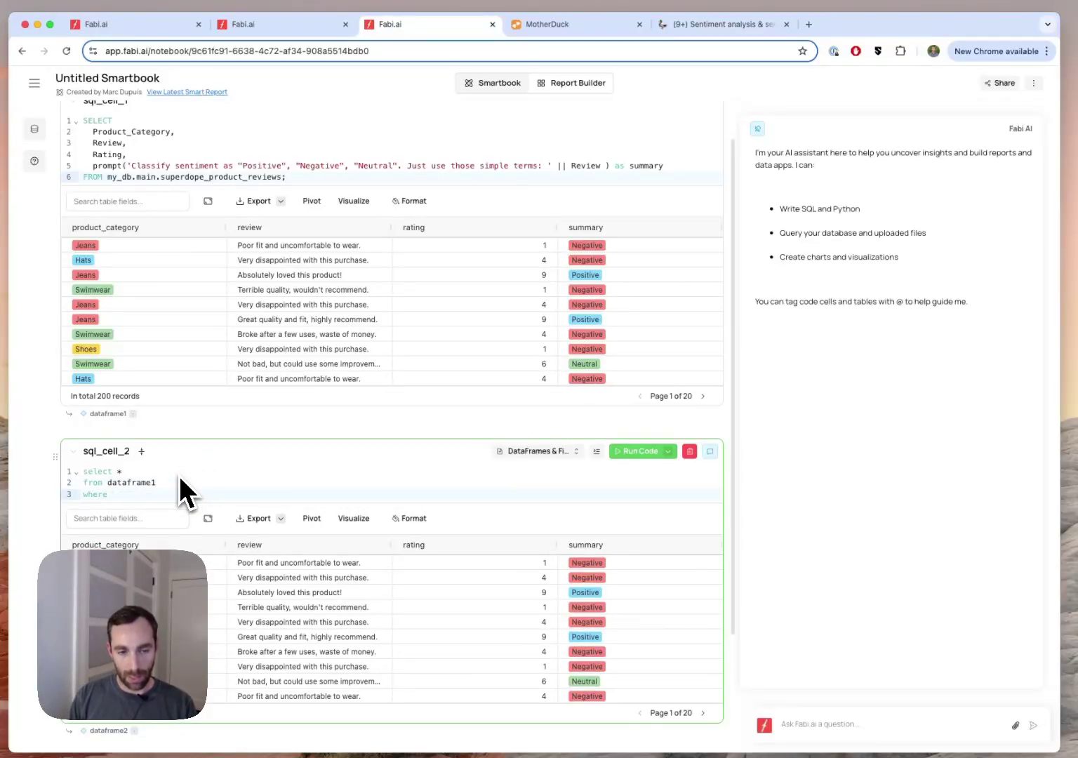
pyautogui.write(' p')
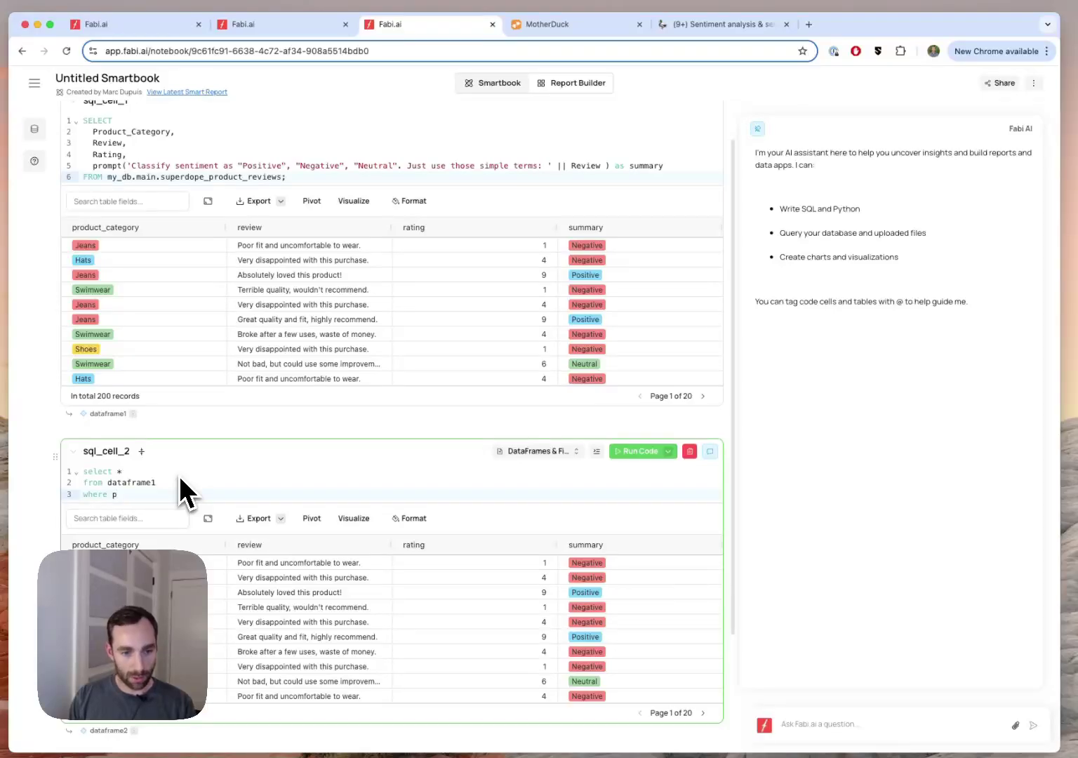
pyautogui.write('roduct-')
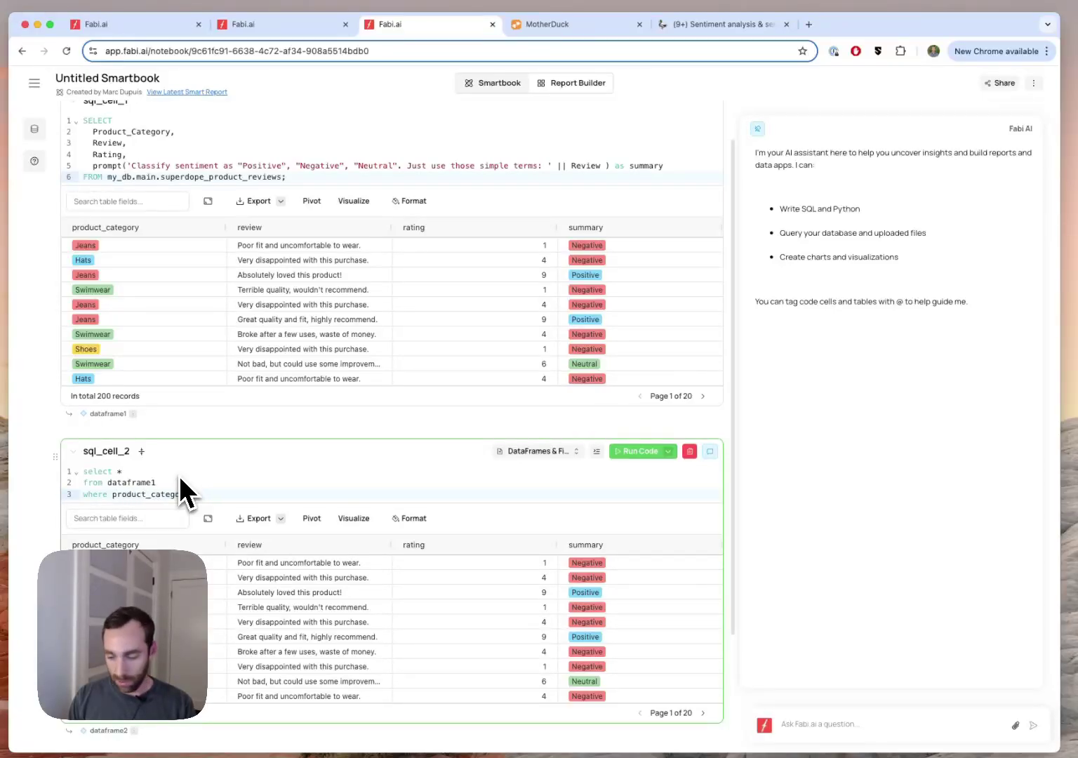
pyautogui.write('{{')
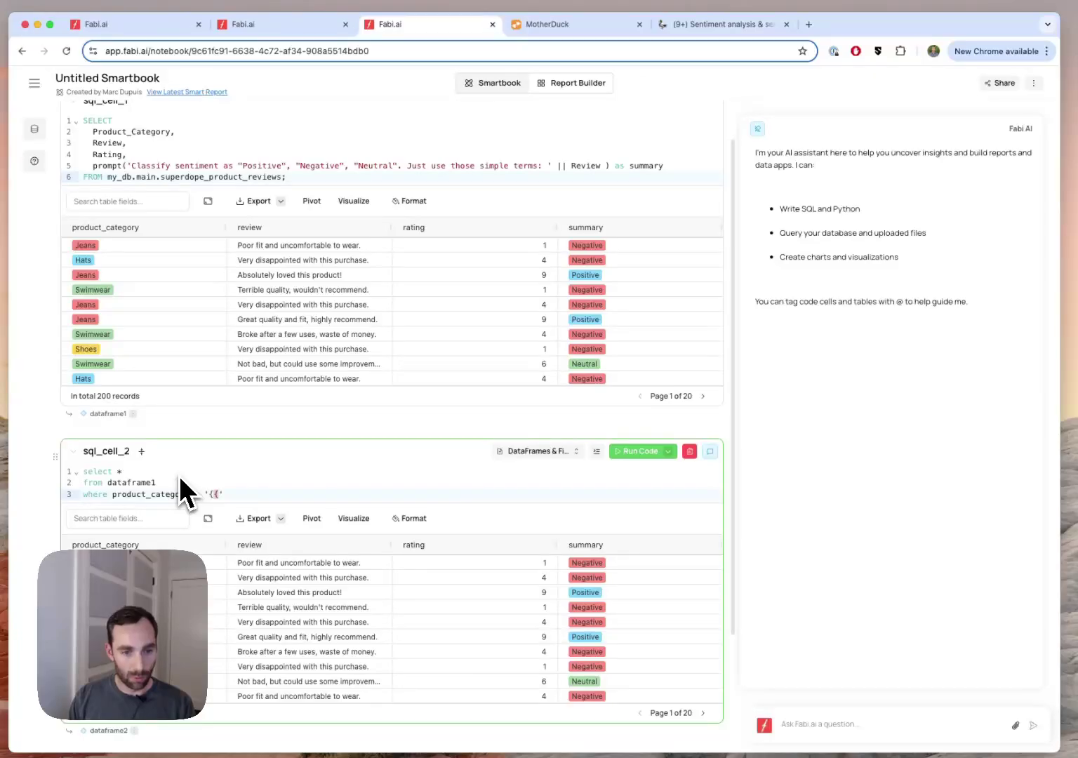
pyautogui.write('category')
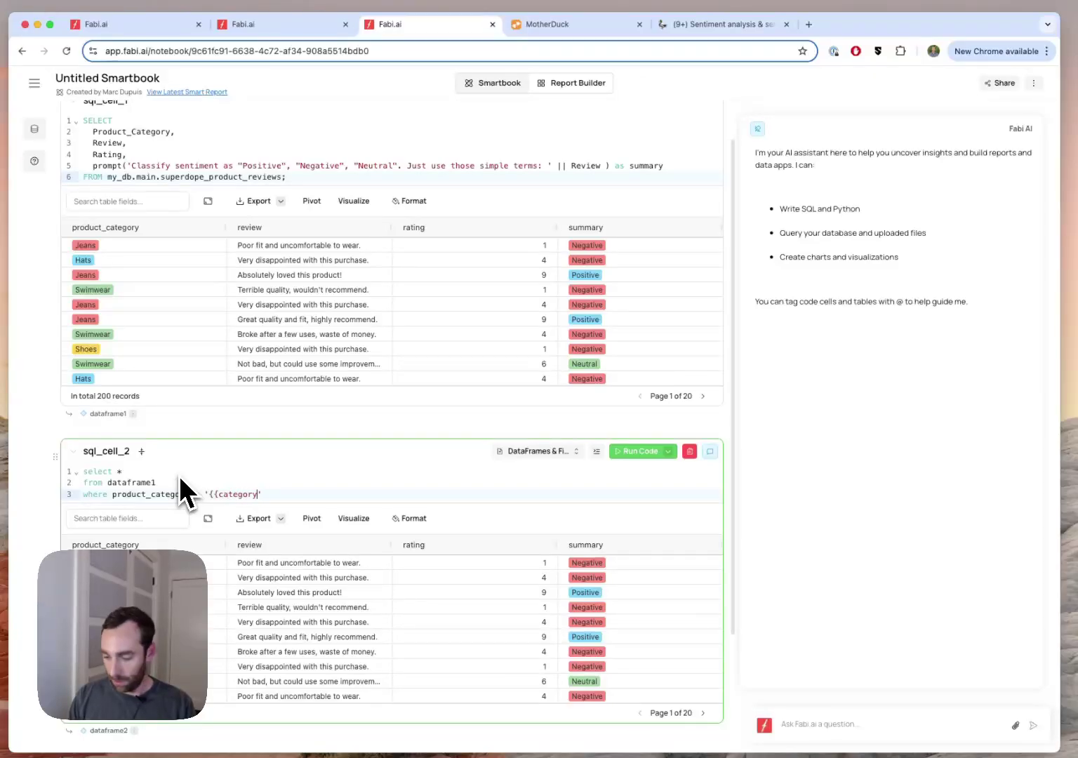
pyautogui.write('}}')
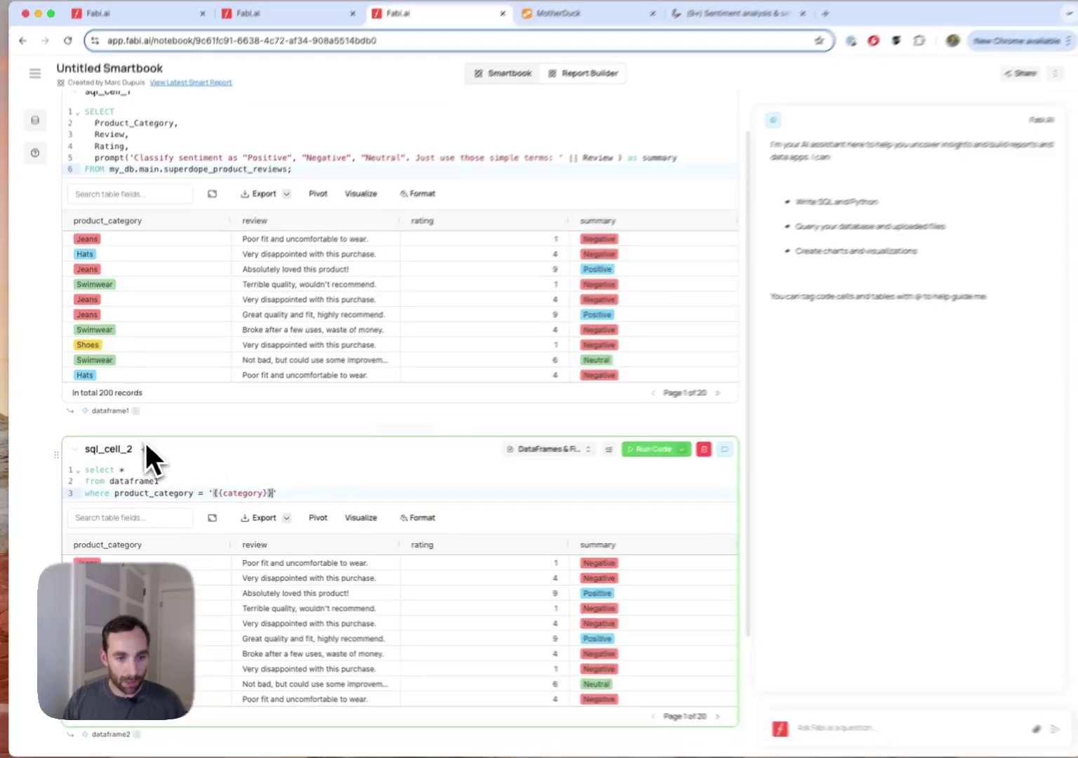
# - Insert a pick list input filter between the two SQL cells, named "category" with the description "Product category"
pyautogui.click(165, 481)
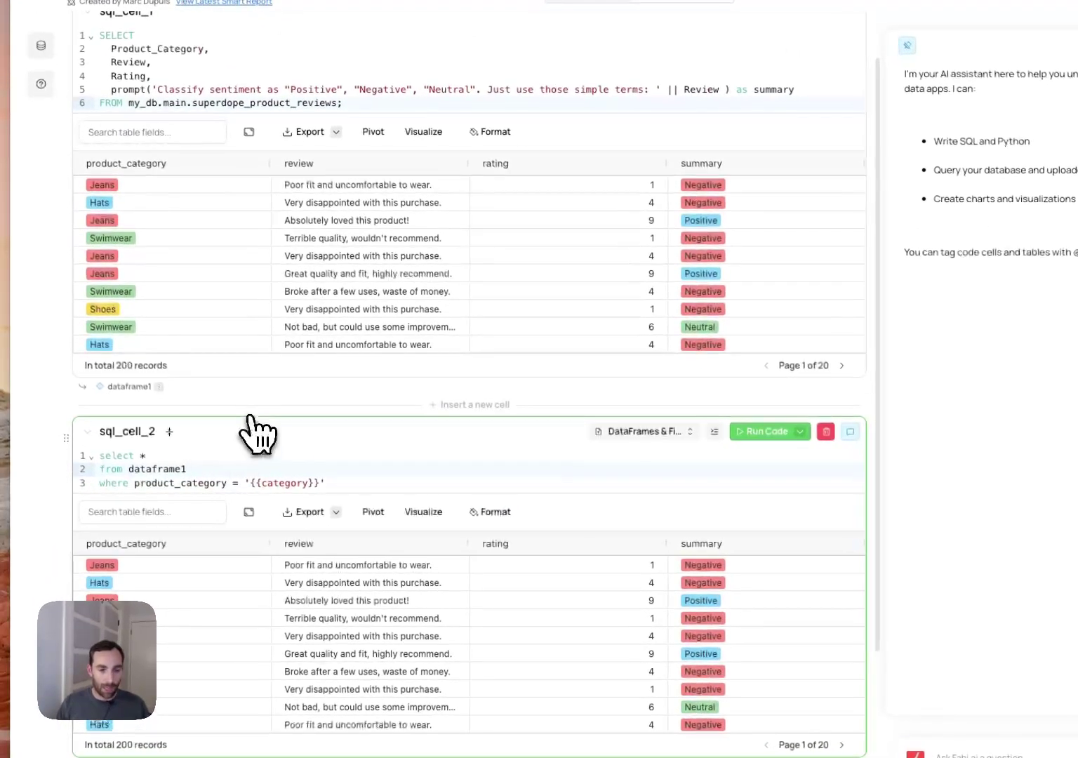
pyautogui.click(470, 407)
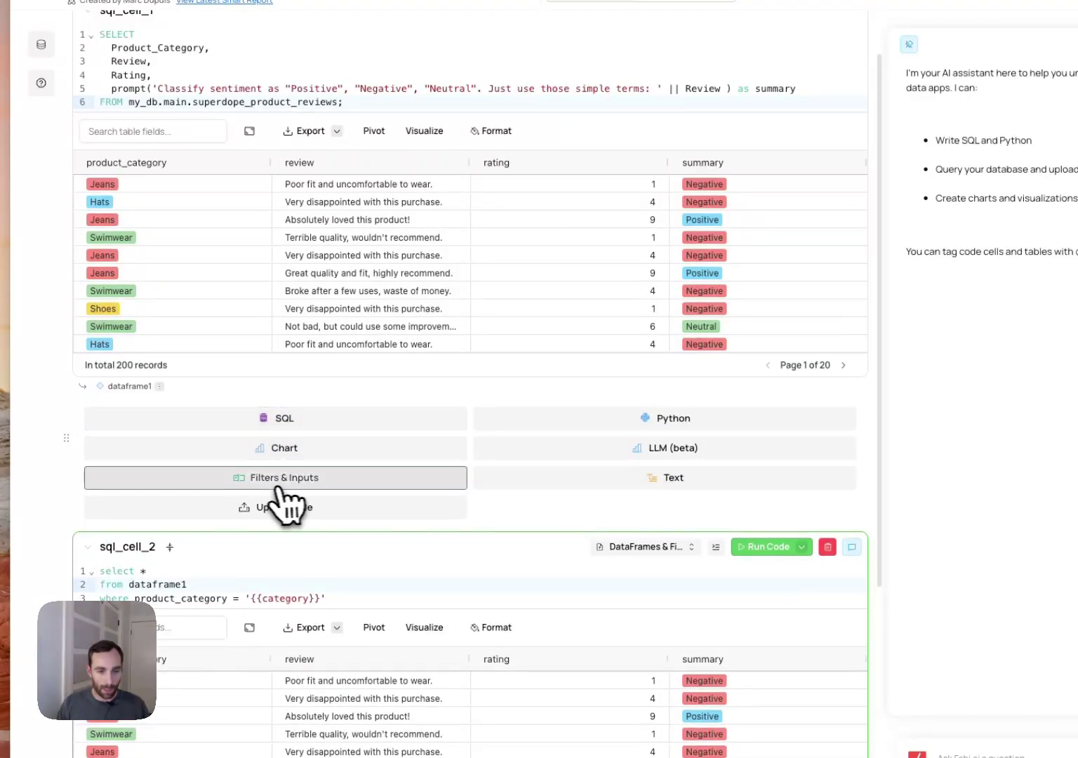
pyautogui.click(312, 484)
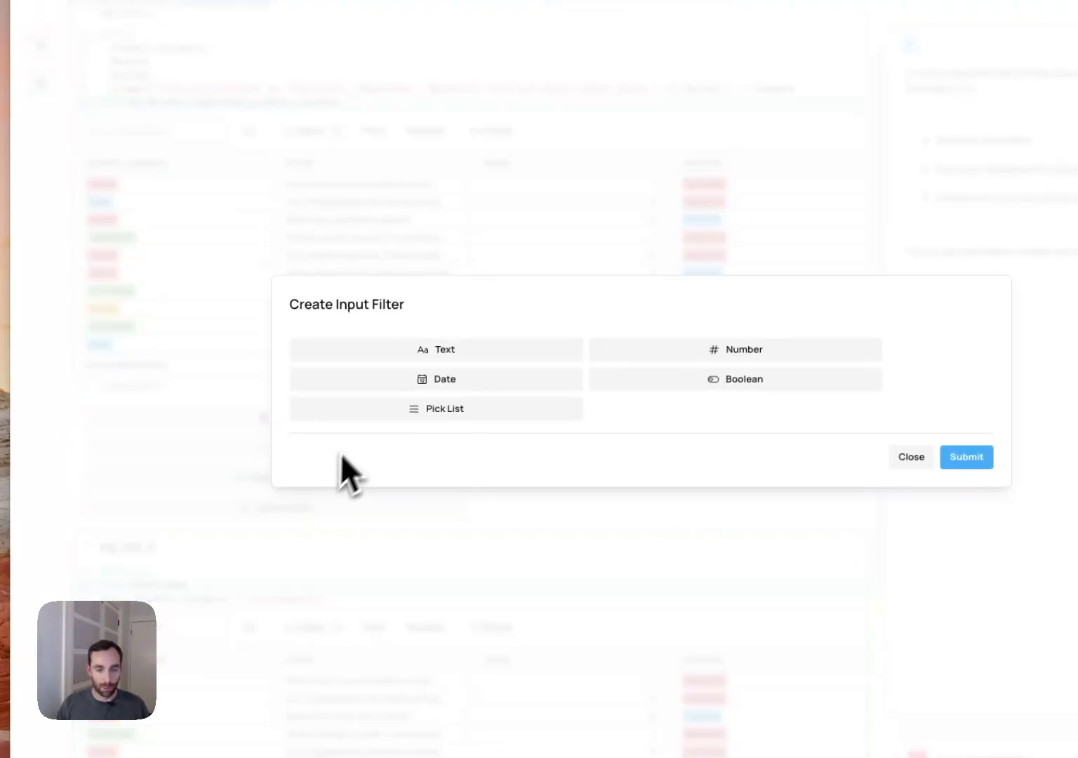
pyautogui.click(414, 414)
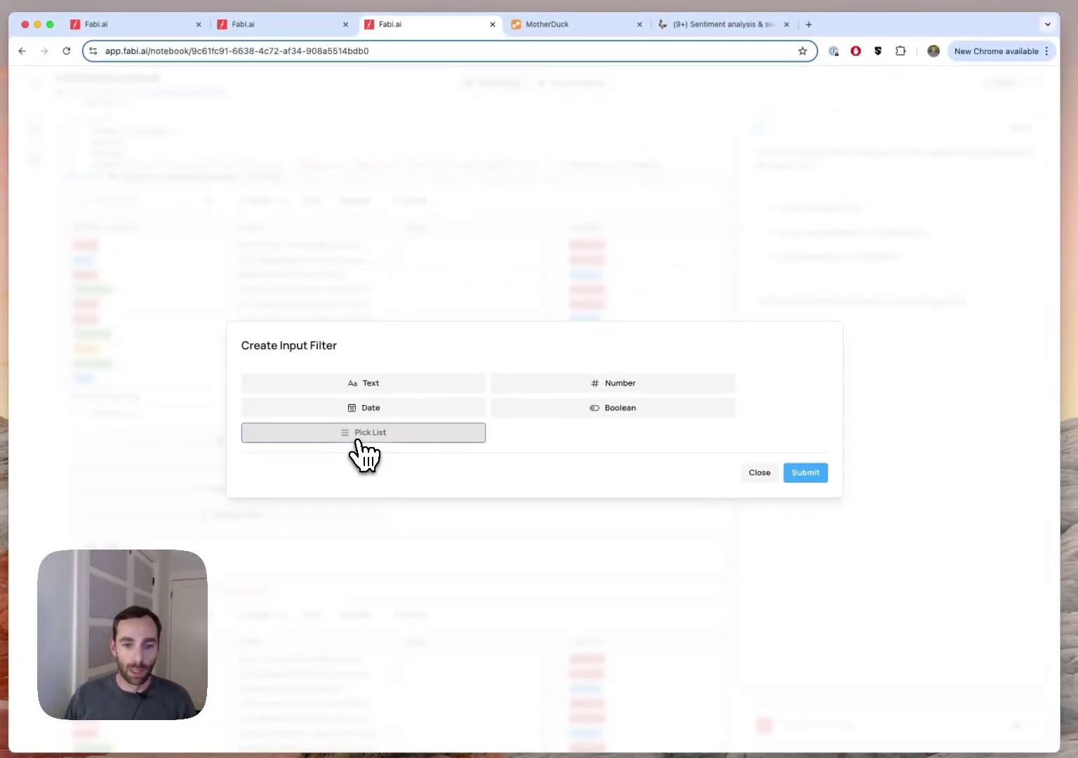
pyautogui.click(358, 441)
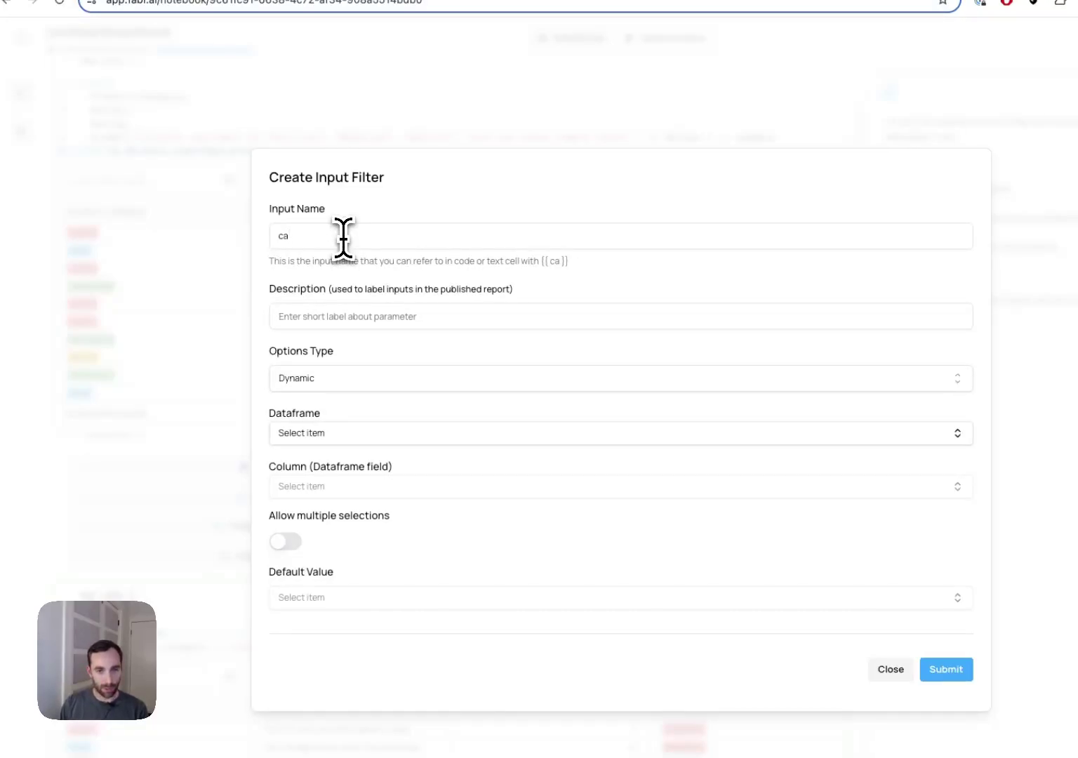
pyautogui.click(380, 314)
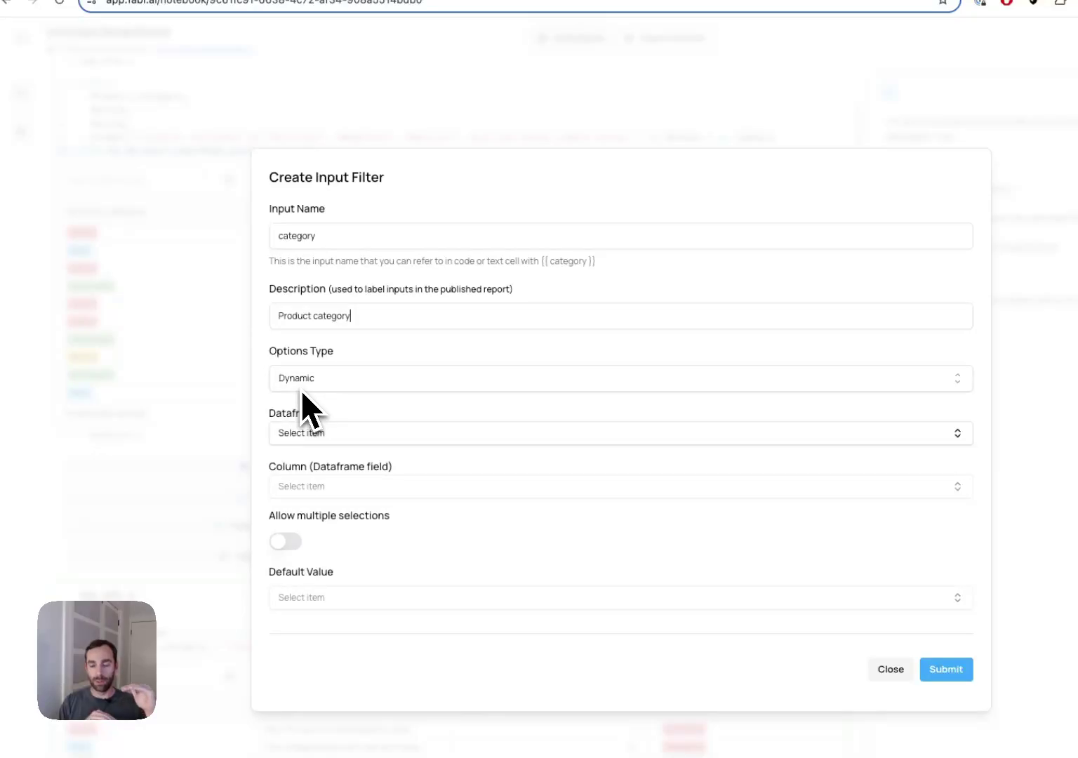
# - Source the pick list's dynamic options from the product_category column of dataframe1
pyautogui.click(319, 433)
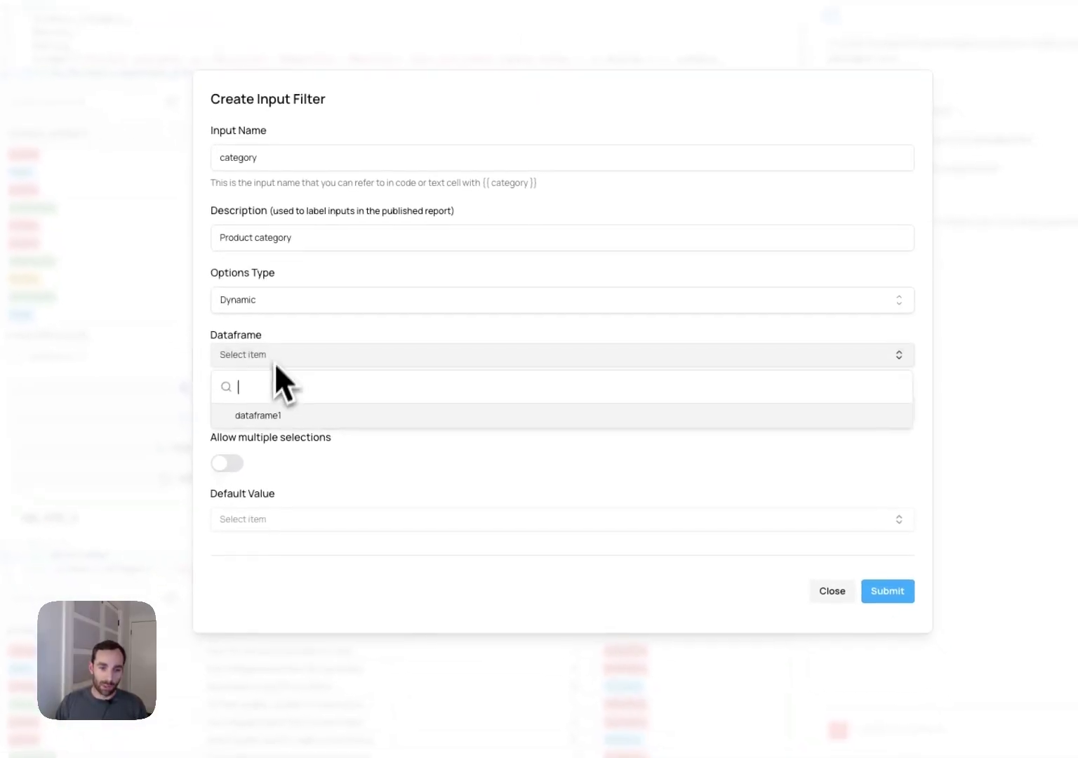
pyautogui.click(325, 491)
pyautogui.click(264, 407)
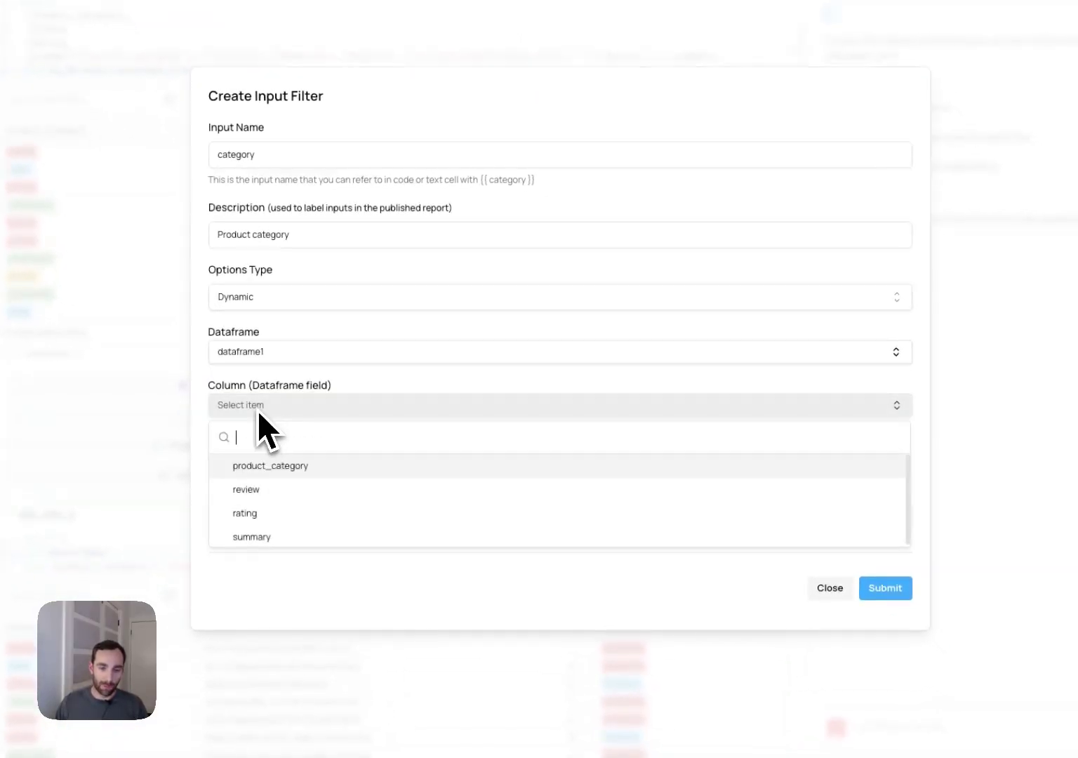
pyautogui.click(277, 468)
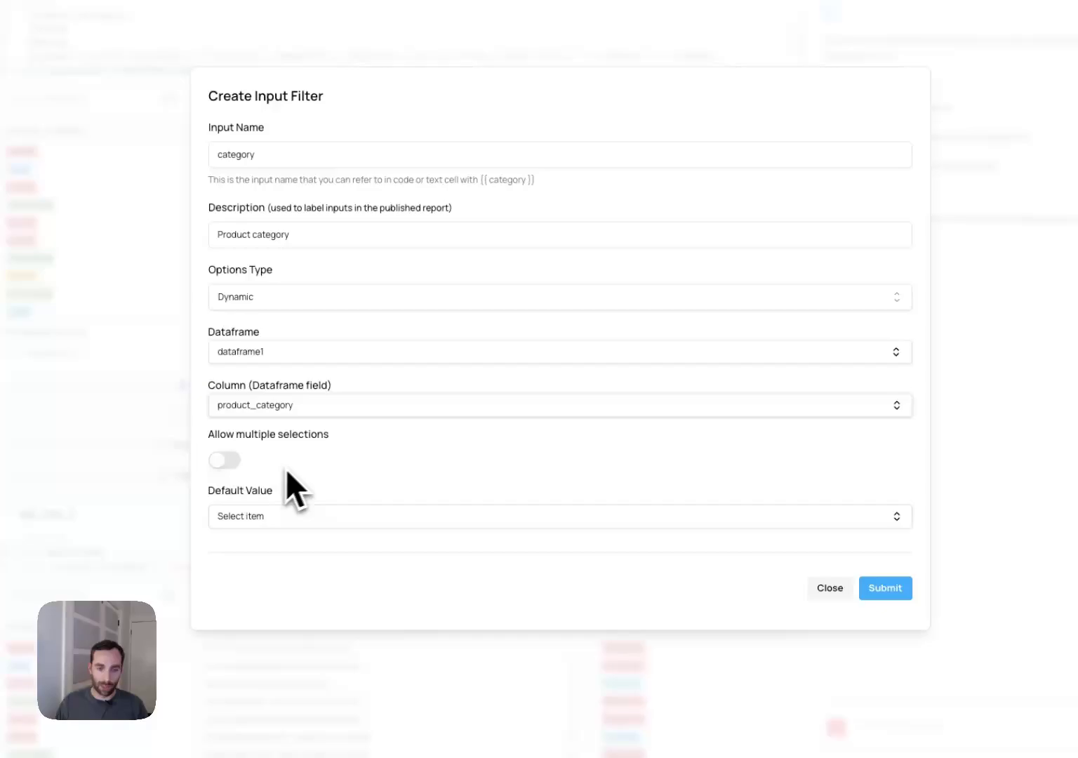
# - Allow multiple selections in the category filter, set its default value to all categories, and create the filter
pyautogui.click(248, 472)
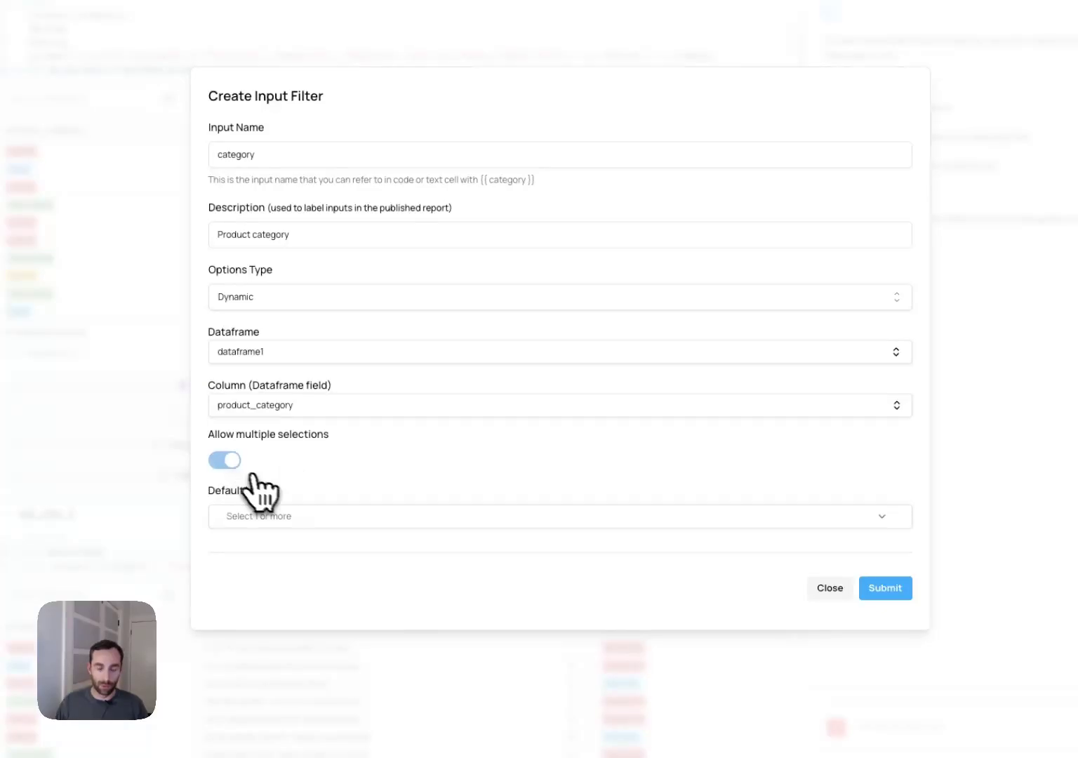
pyautogui.click(253, 525)
pyautogui.click(244, 583)
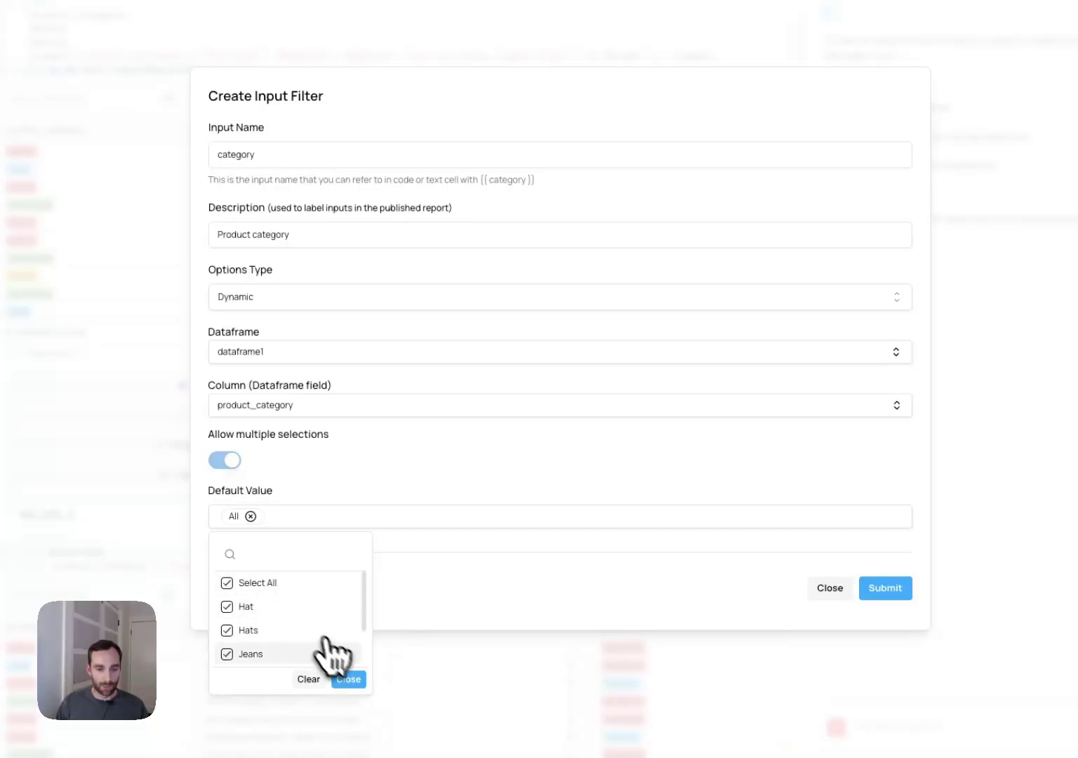
pyautogui.click(349, 679)
pyautogui.click(828, 590)
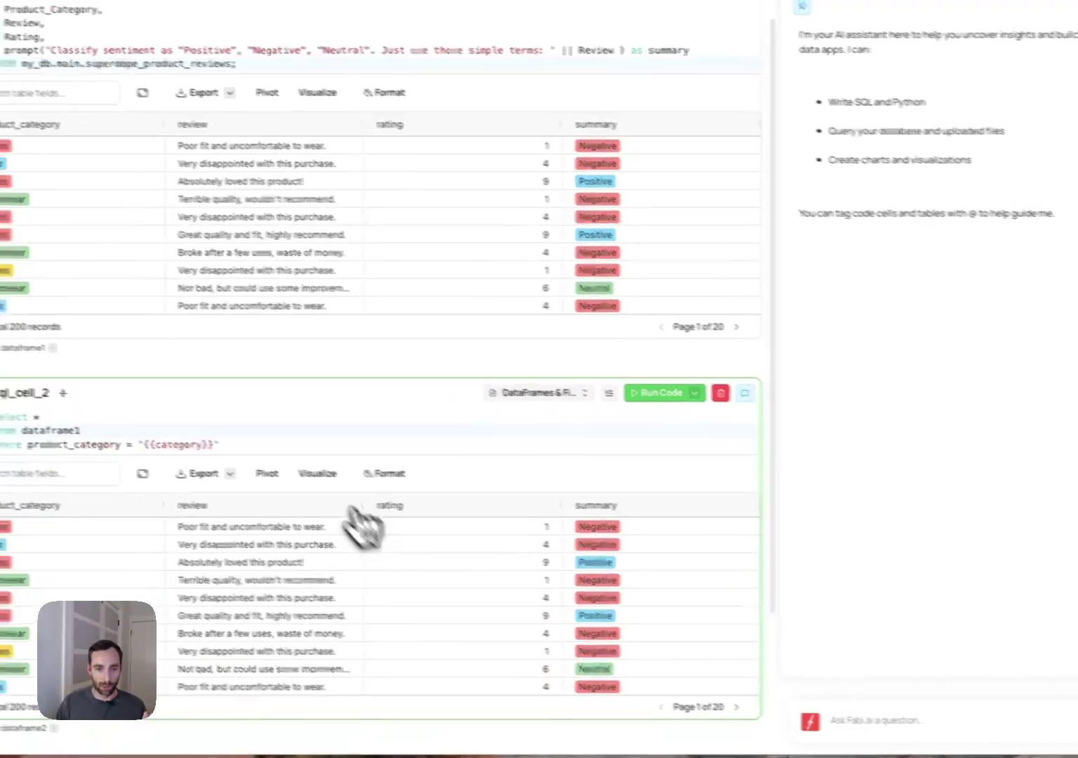
# - Insert a Python cell above sql_cell_2 with "print(category)", run it and examine the printed filter value
pyautogui.click(174, 447)
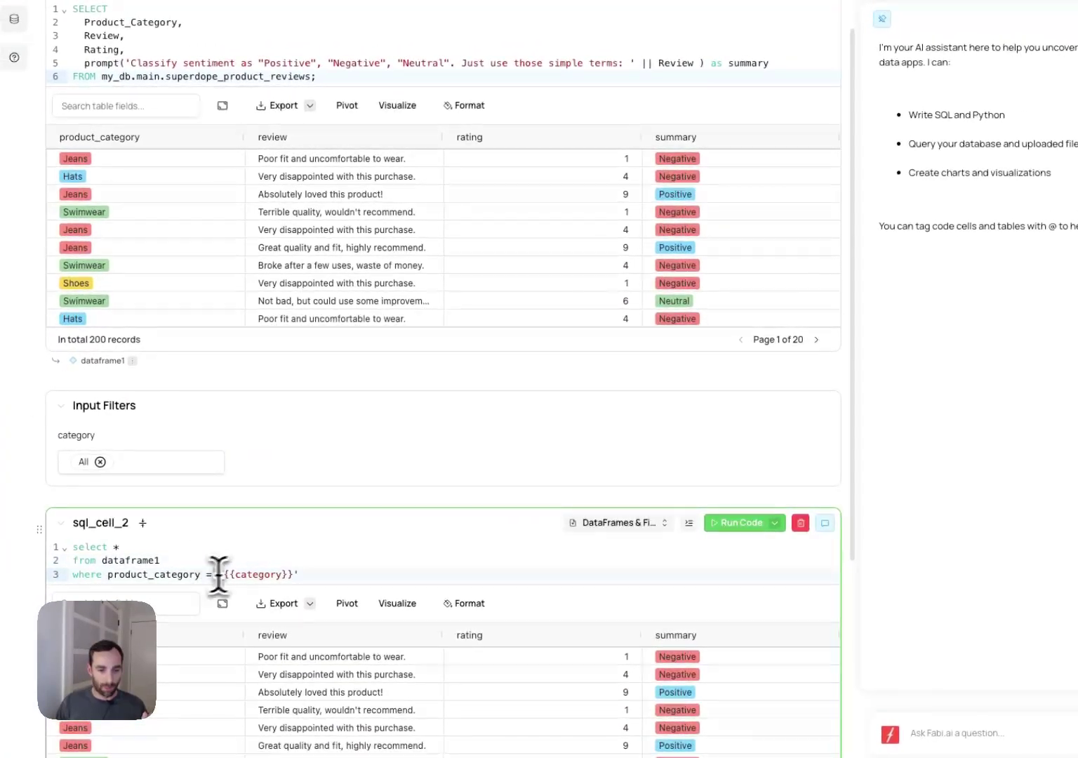
pyautogui.scroll(-1, 219, 574)
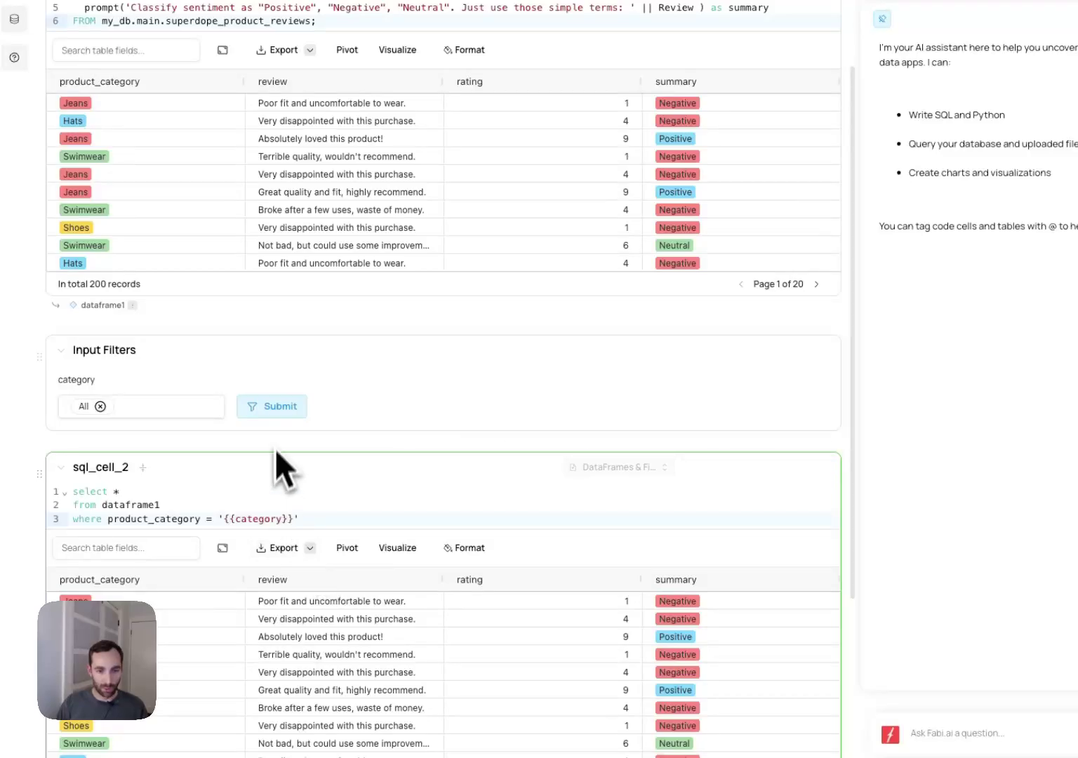
pyautogui.click(435, 439)
pyautogui.click(602, 456)
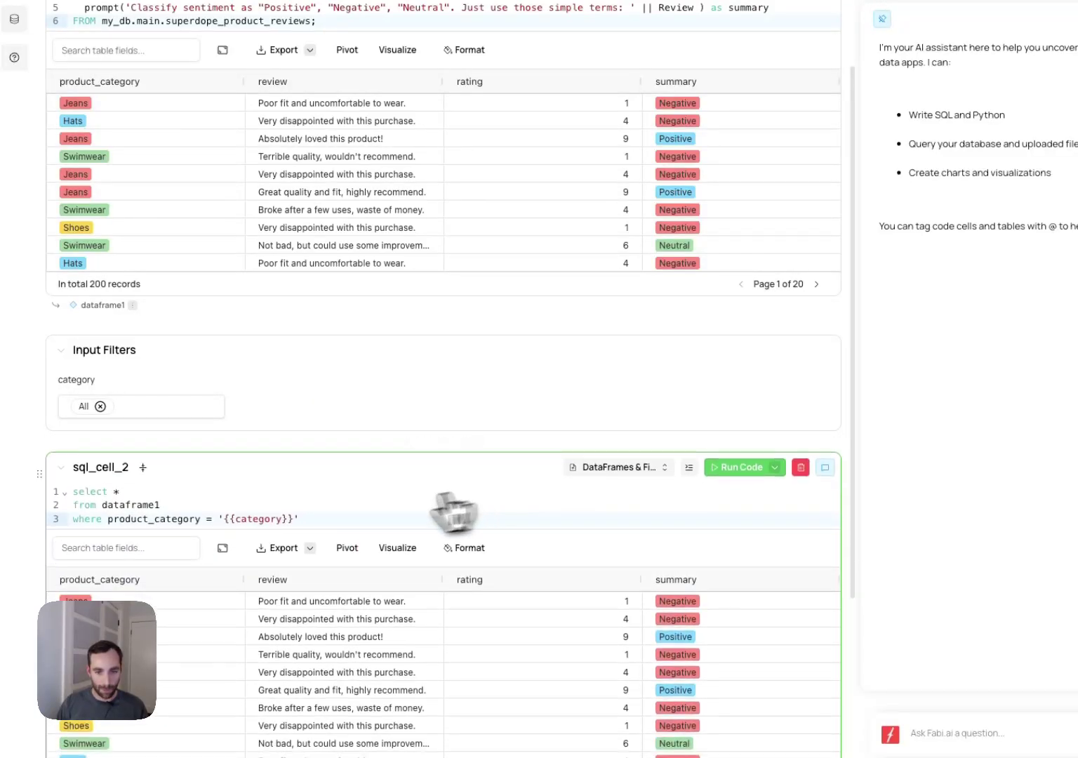
pyautogui.write('p')
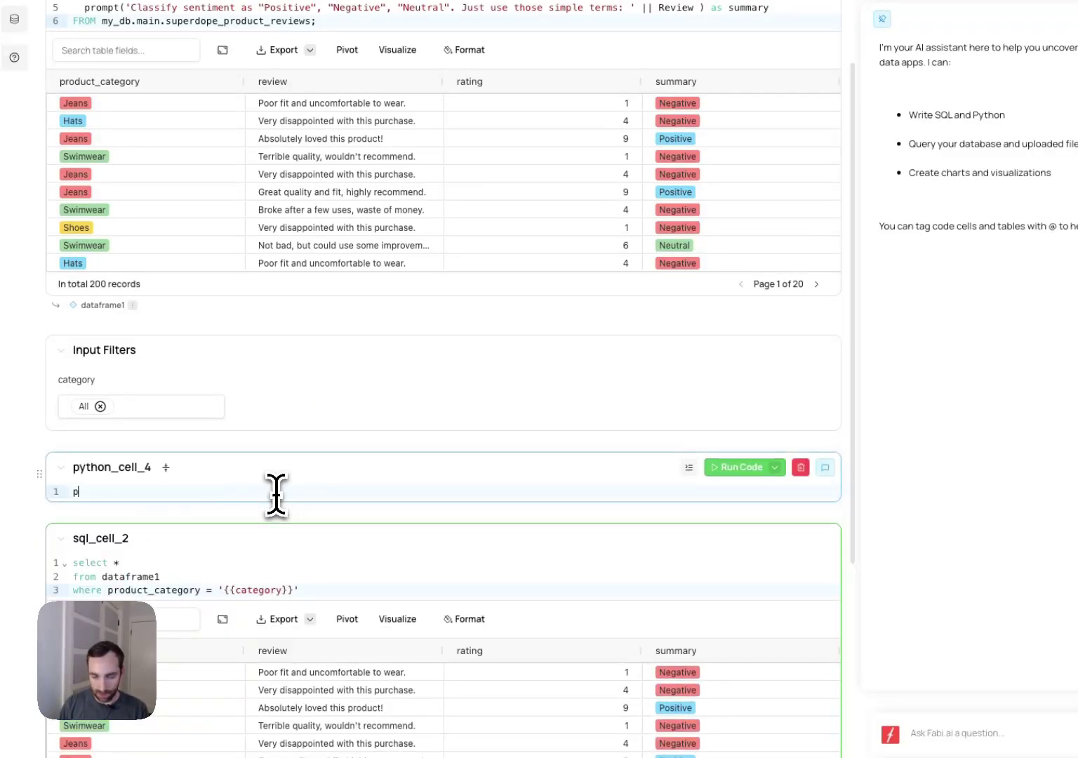
pyautogui.write('rint(category')
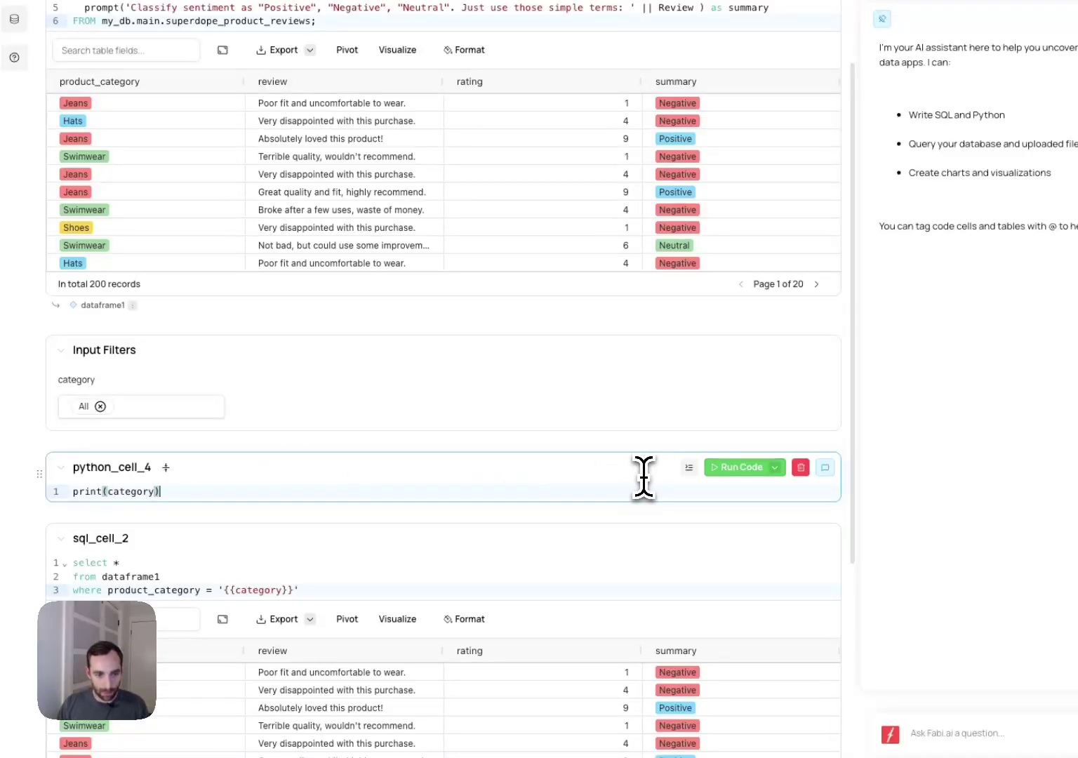
pyautogui.hotkey('shift', 'Return')
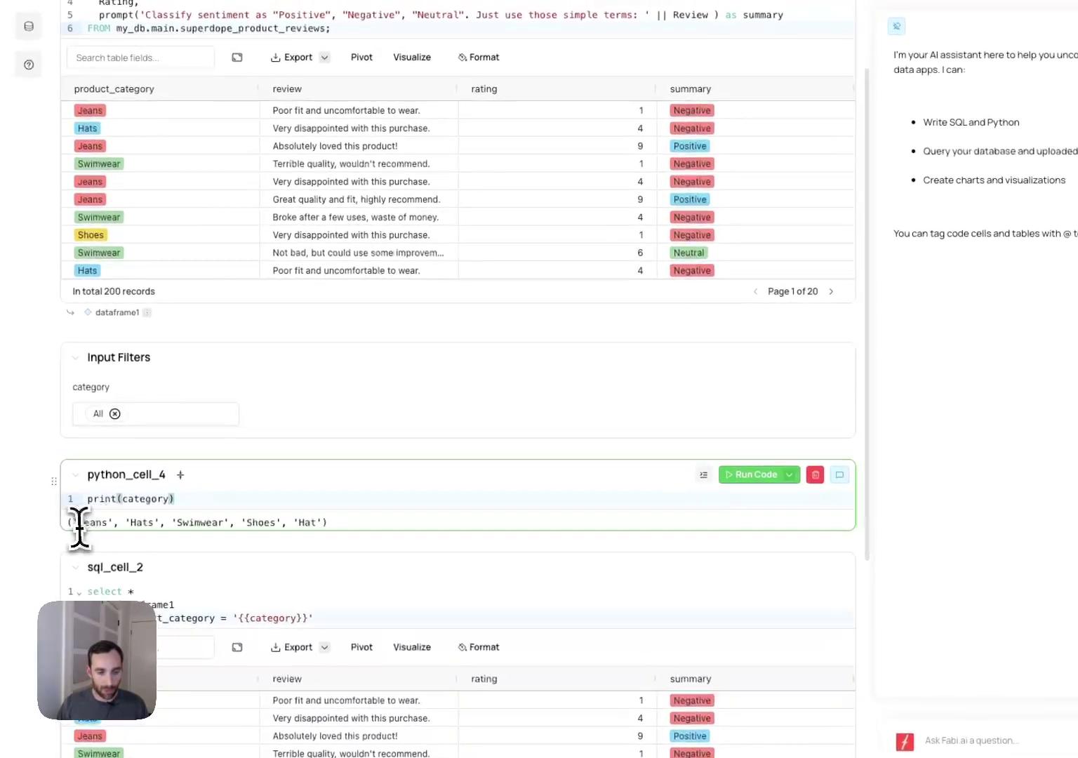
pyautogui.moveTo(72, 524); pyautogui.dragTo(243, 522)
pyautogui.click(243, 522)
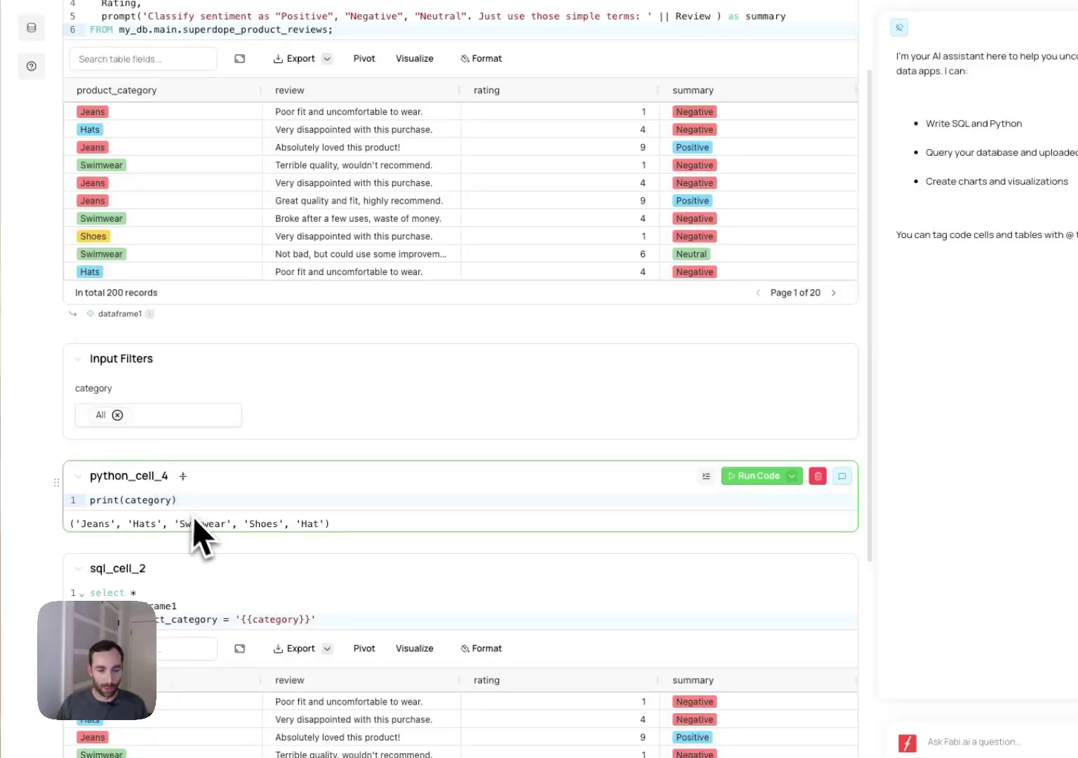
# - Change the condition in sql_cell_2 to "where product_category in {{category}}" and run the query
pyautogui.scroll(-2, 493, 522)
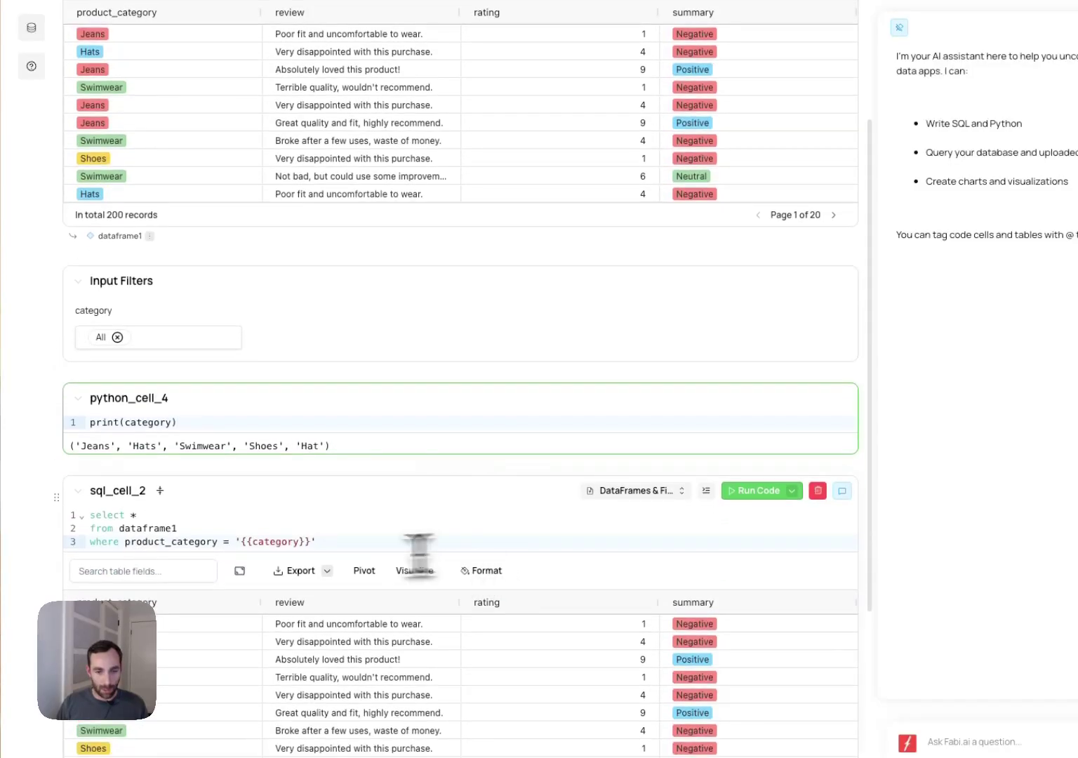
pyautogui.click(229, 542)
pyautogui.press('BackSpace')
pyautogui.write('in')
pyautogui.click(244, 542)
pyautogui.press('BackSpace')
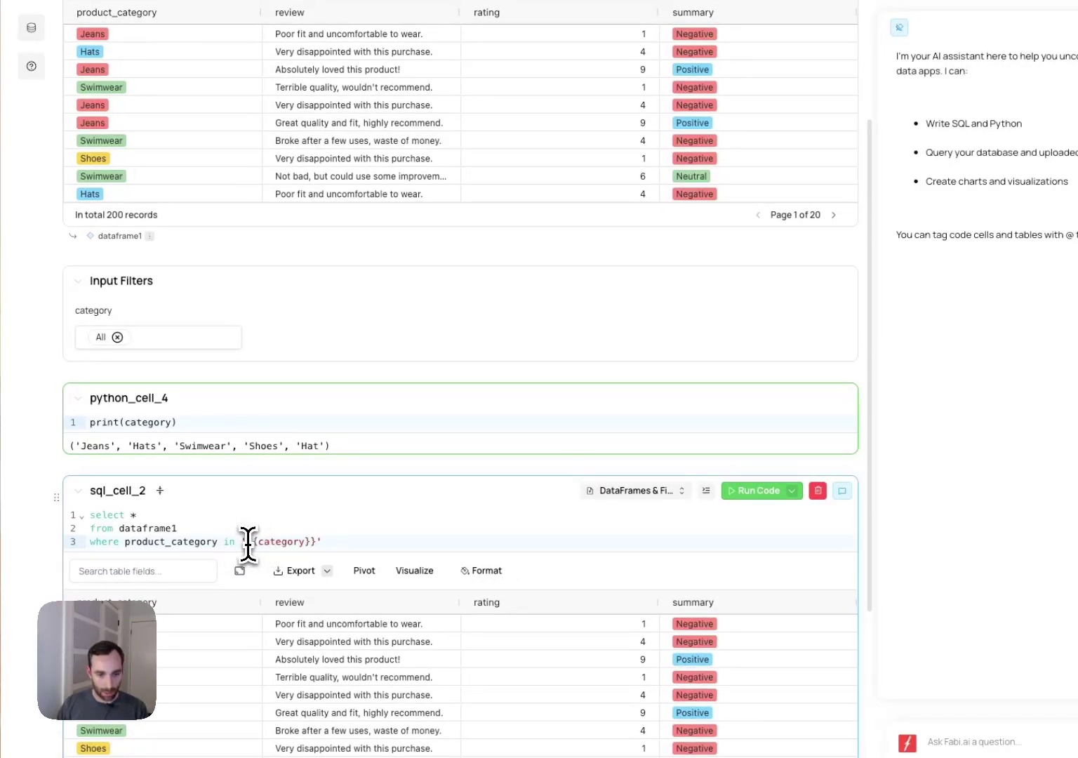
pyautogui.click(341, 537)
pyautogui.press('BackSpace')
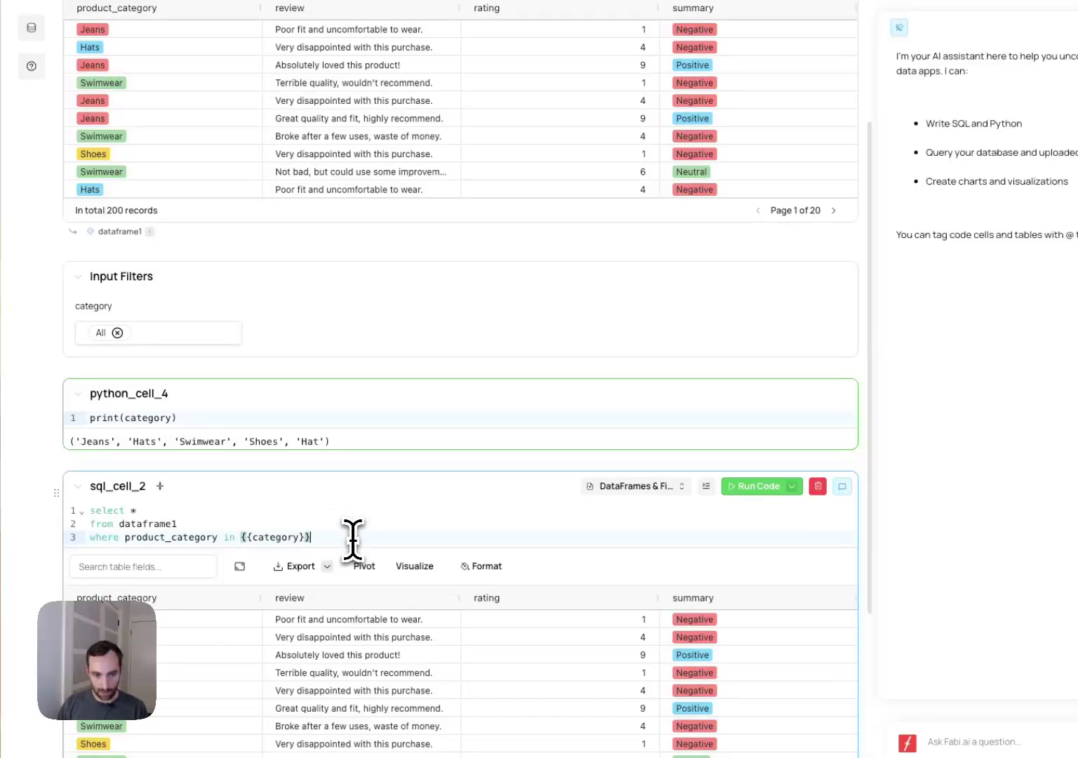
pyautogui.click(721, 496)
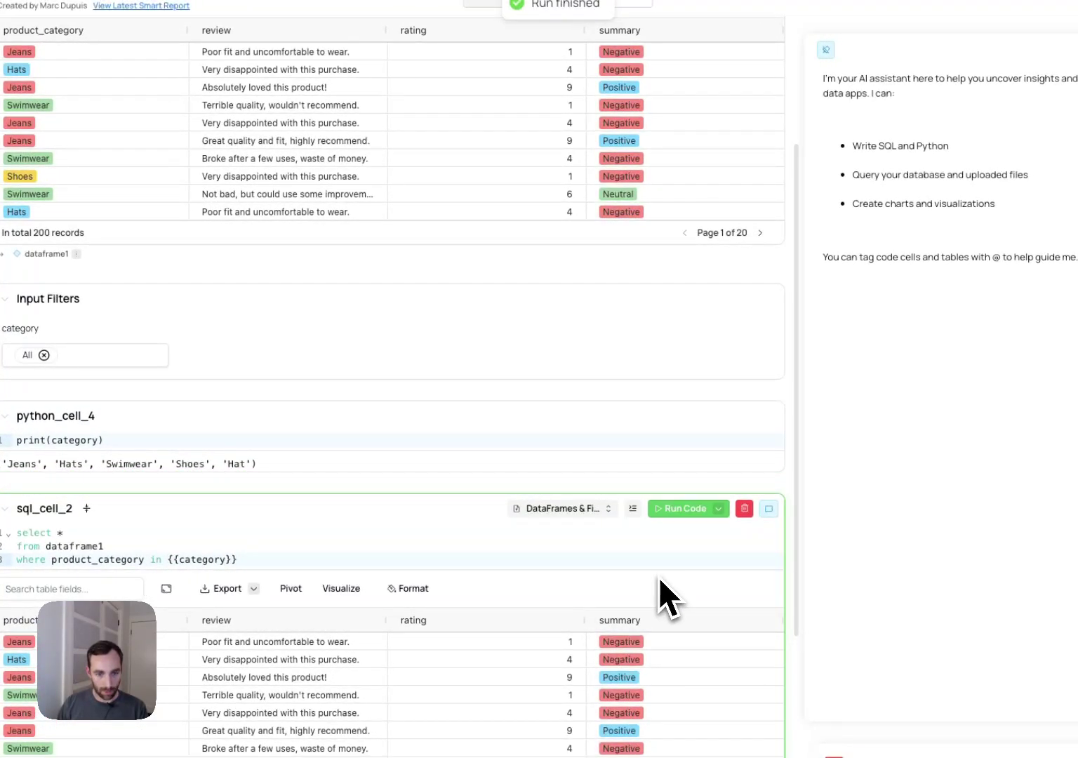
# - Delete the Python cell that prints the category value
pyautogui.scroll(-1, 658, 577)
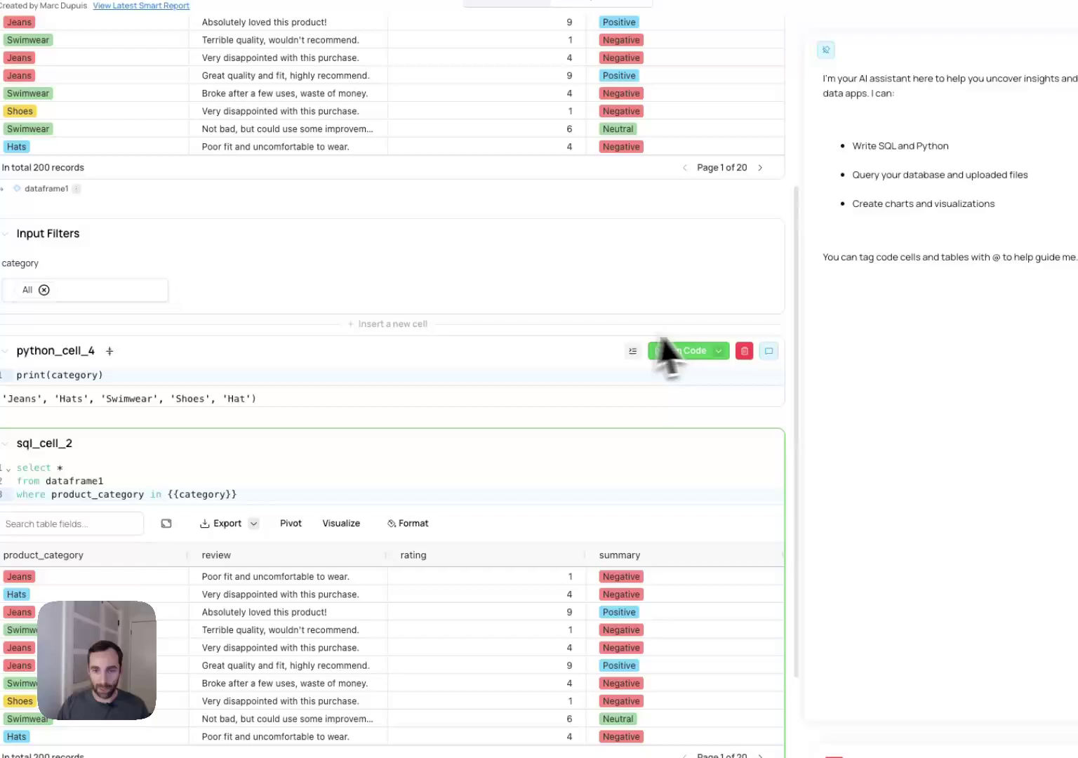
pyautogui.click(744, 351)
# - Restrict the category filter to Jeans only and apply it
pyautogui.click(105, 290)
pyautogui.click(133, 381)
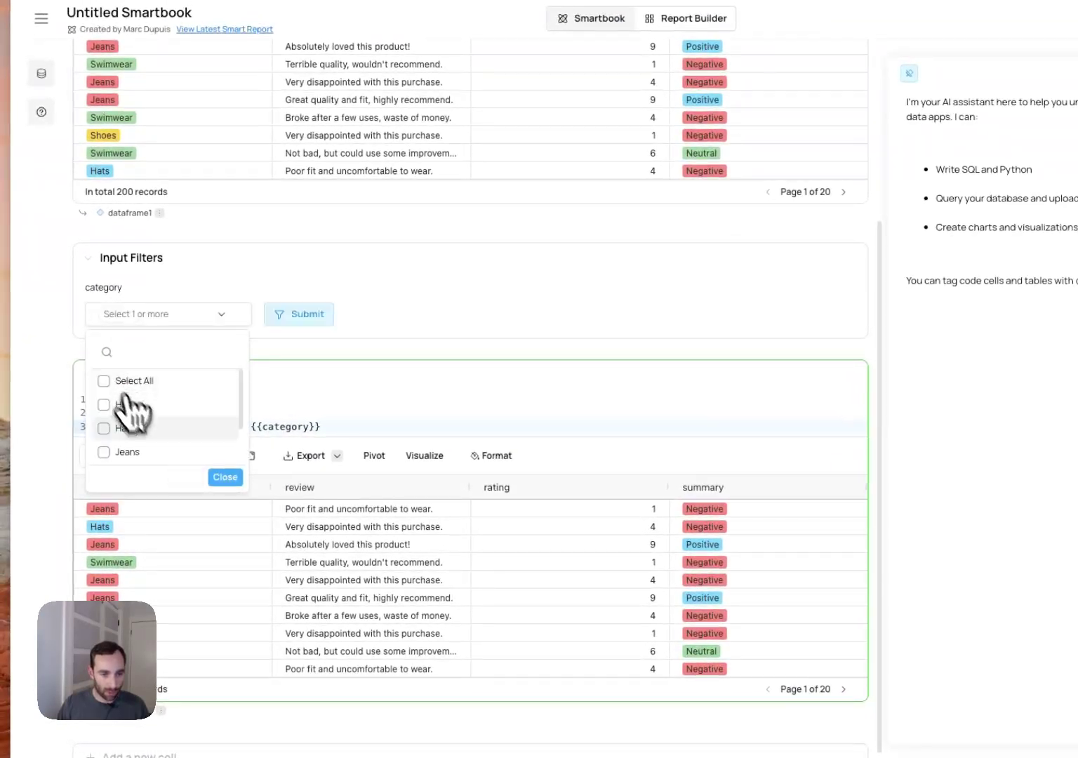
pyautogui.click(111, 452)
pyautogui.click(225, 477)
pyautogui.click(290, 321)
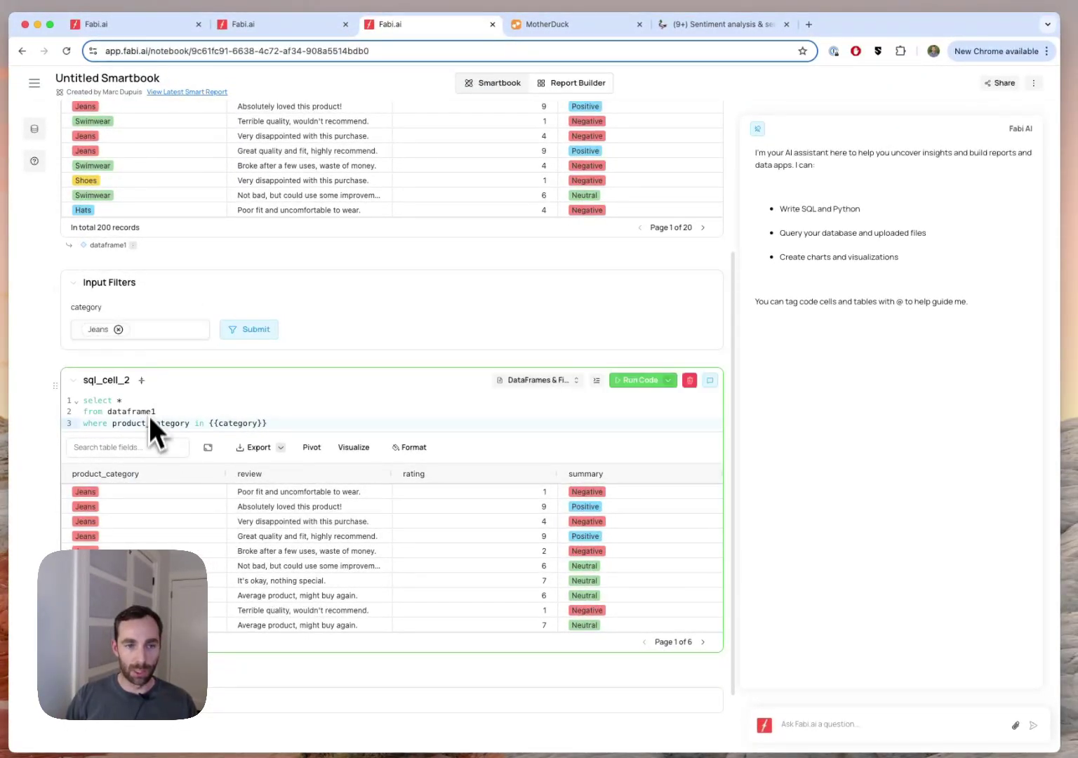
pyautogui.scroll(5, 148, 428)
pyautogui.scroll(1, 175, 295)
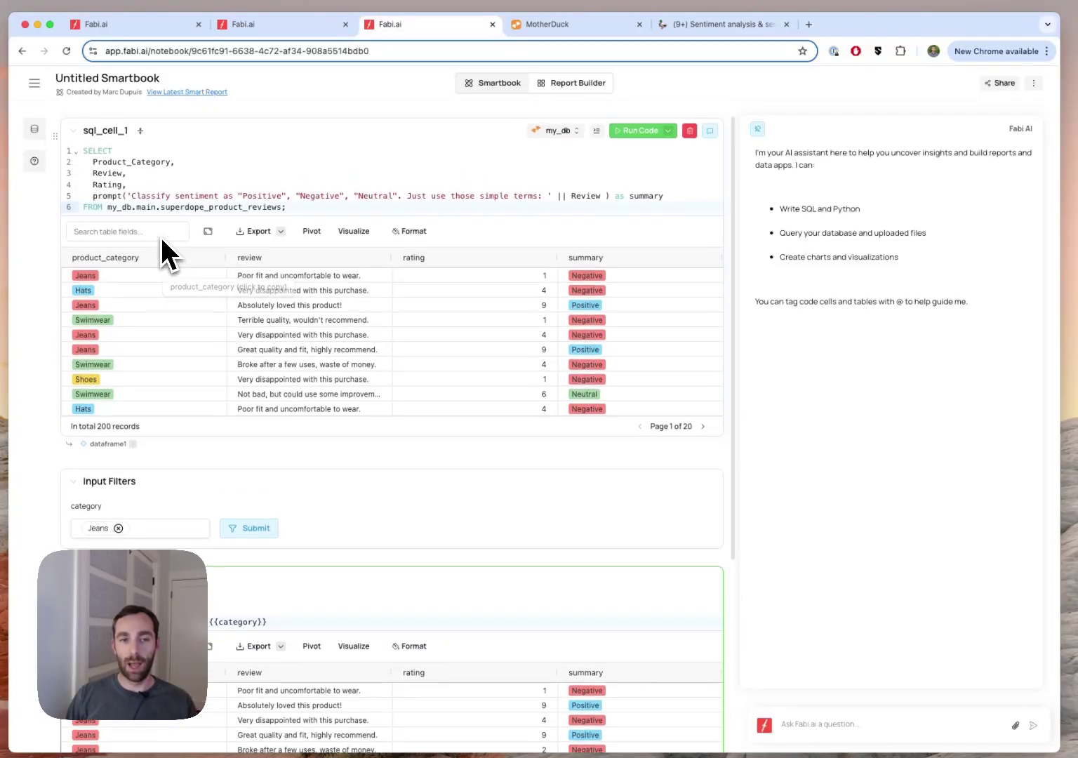
pyautogui.click(199, 173)
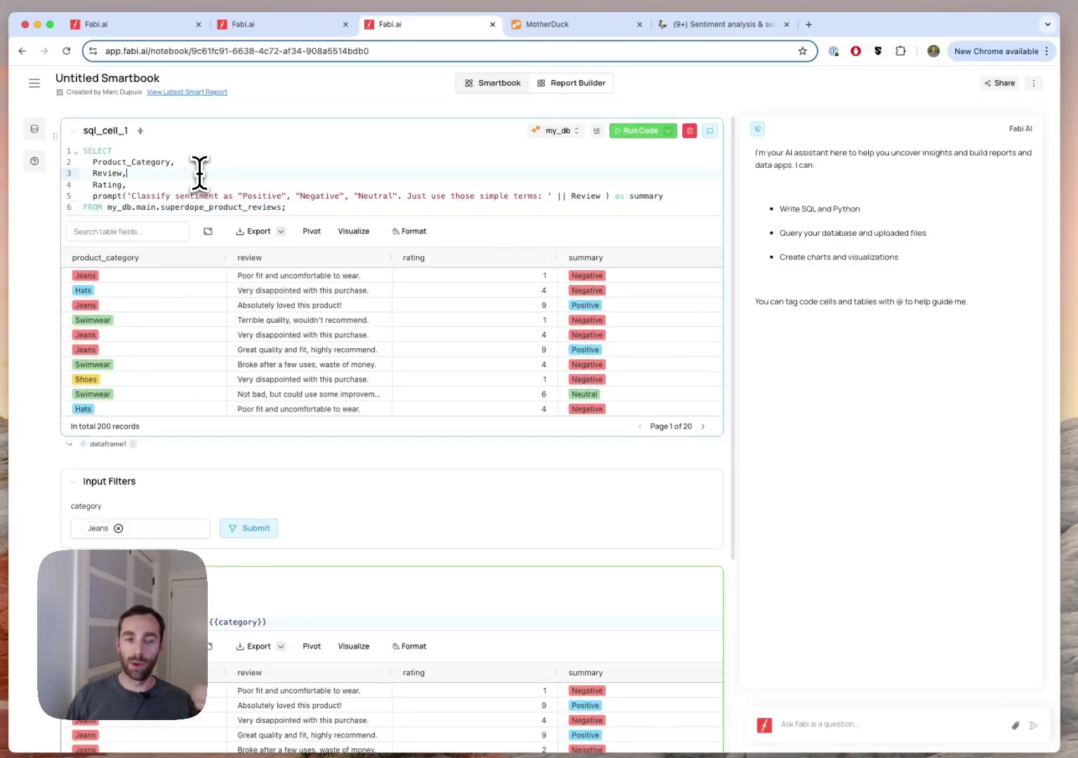
pyautogui.click(144, 529)
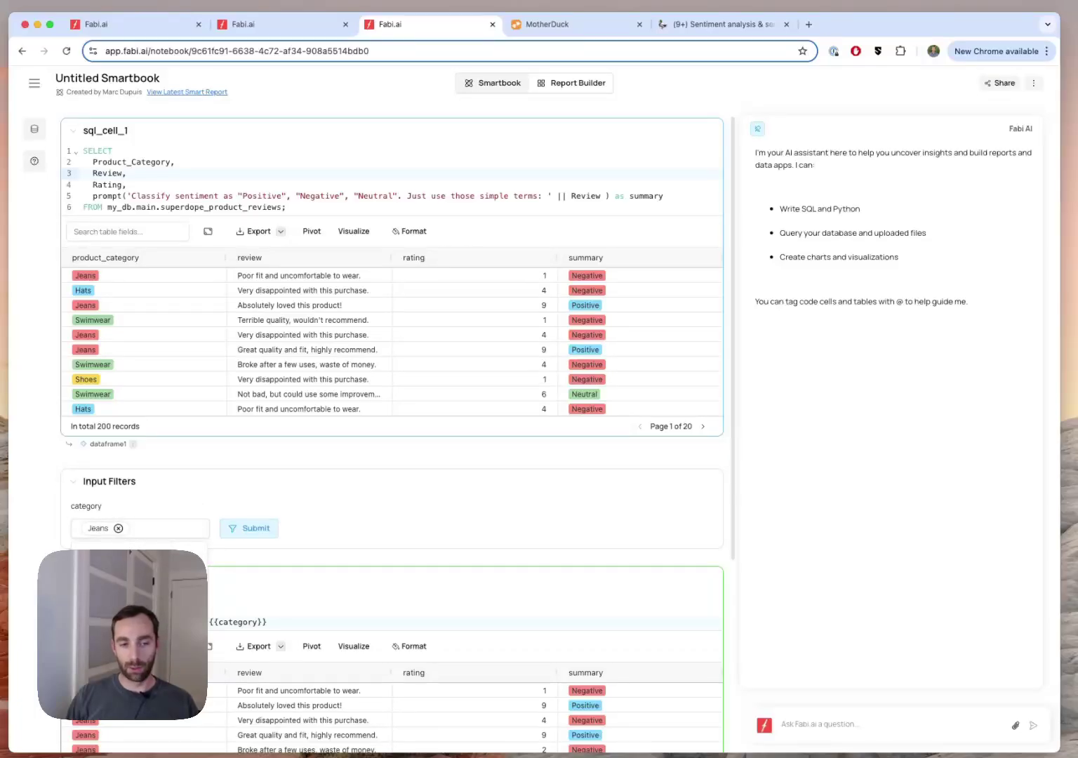
pyautogui.click(237, 612)
pyautogui.scroll(-3, 240, 613)
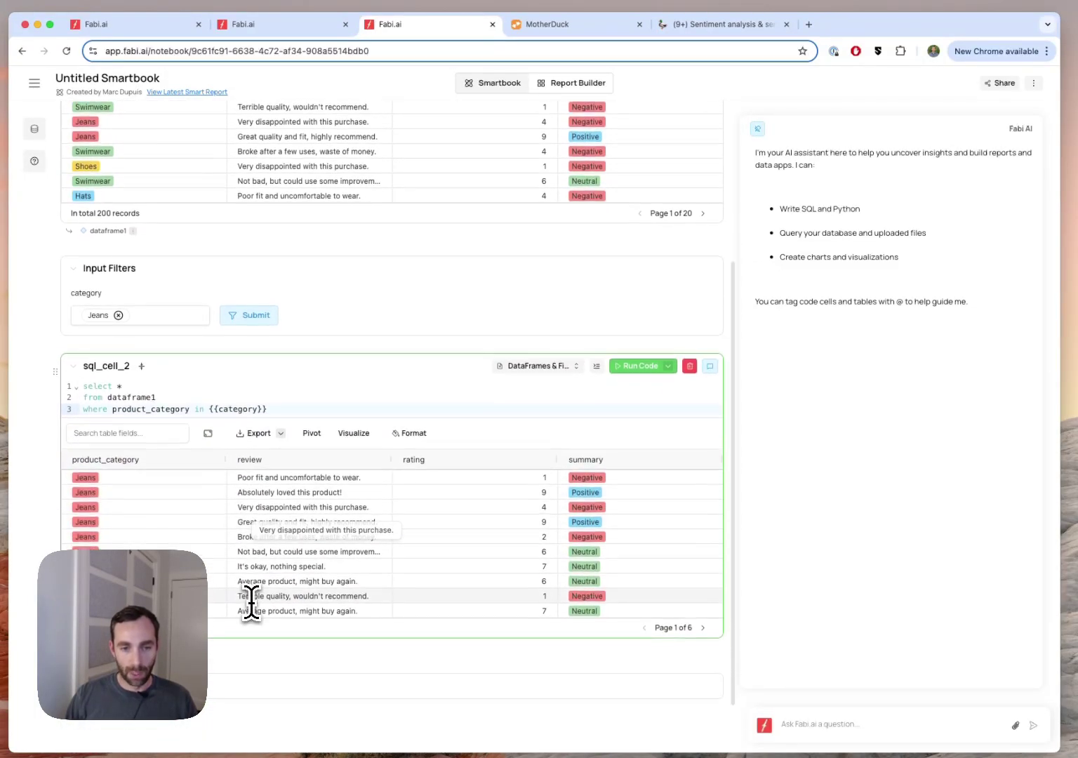
# - Set the category filter back to all categories and apply it
pyautogui.click(167, 319)
pyautogui.click(89, 366)
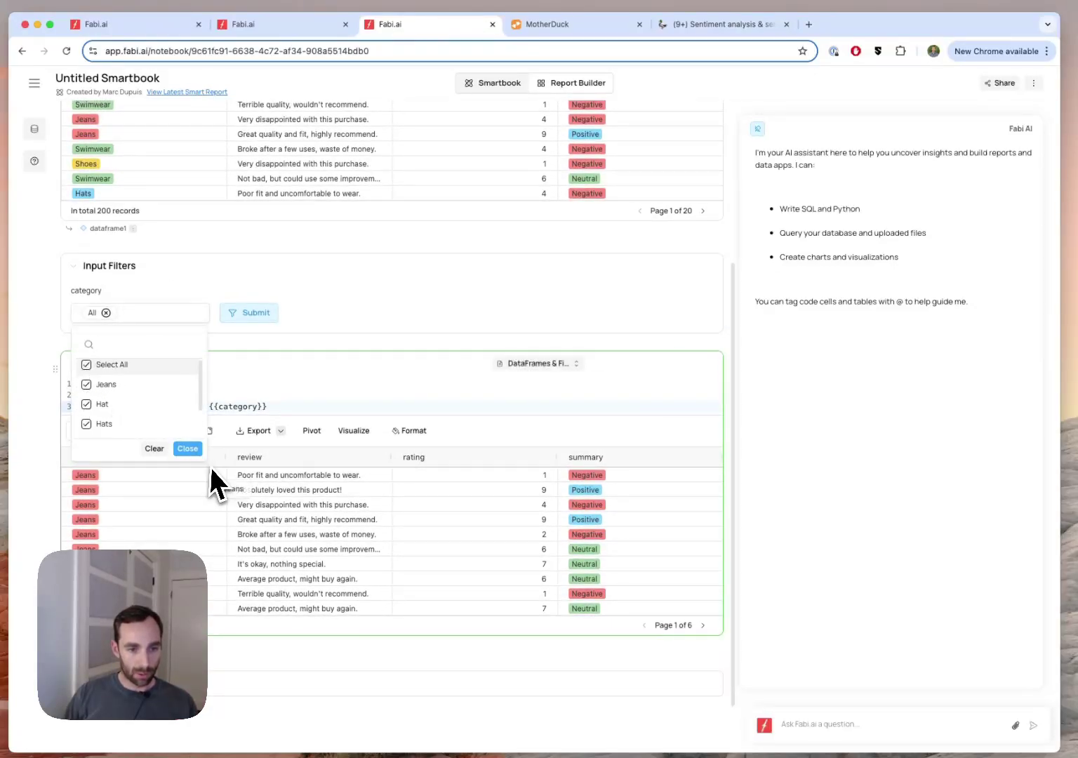
pyautogui.click(189, 449)
pyautogui.click(254, 314)
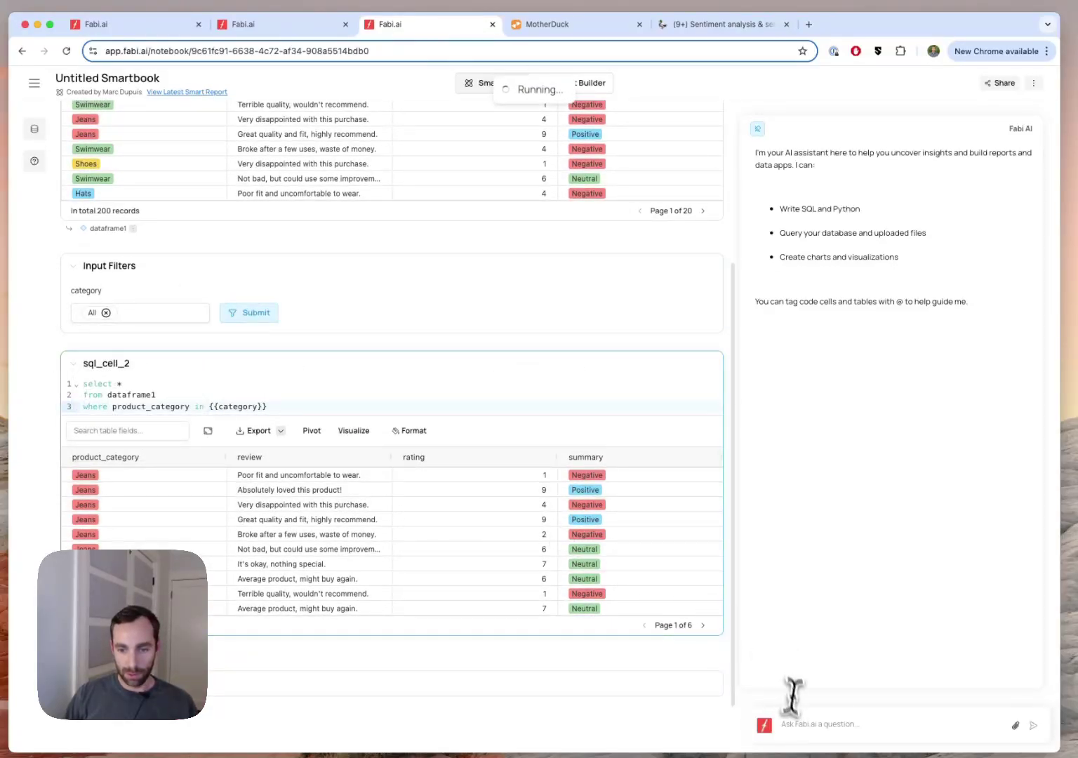
pyautogui.click(802, 721)
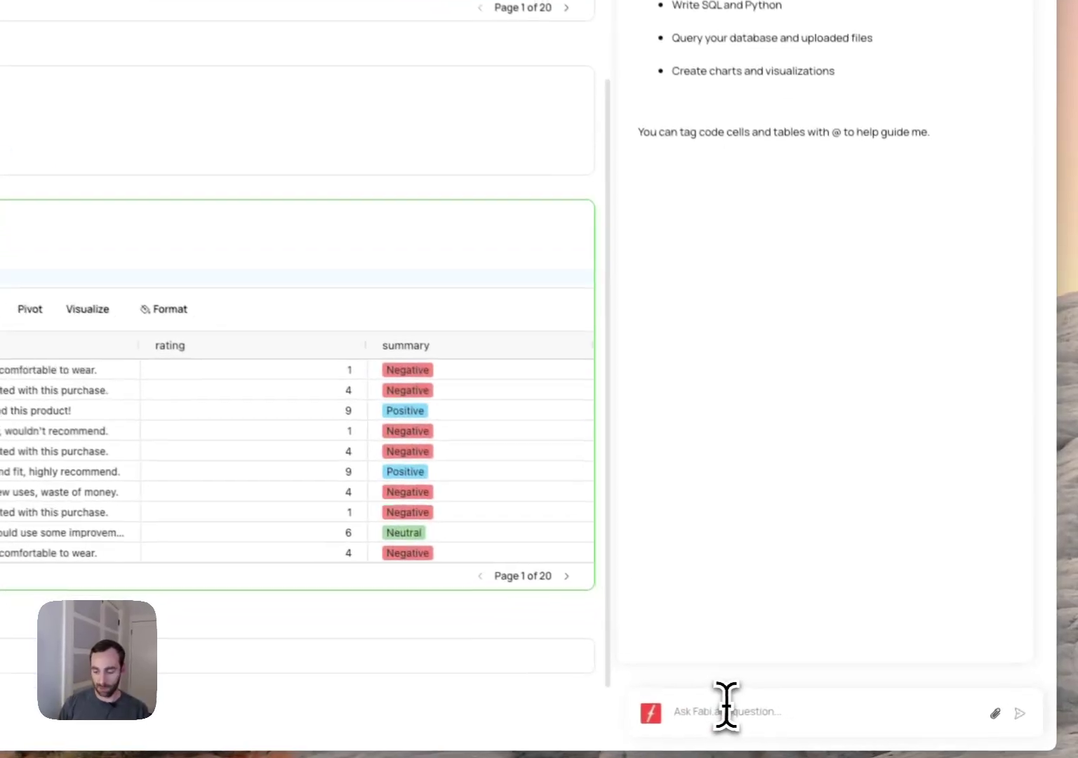
pyautogui.click(727, 705)
pyautogui.write('Using @da')
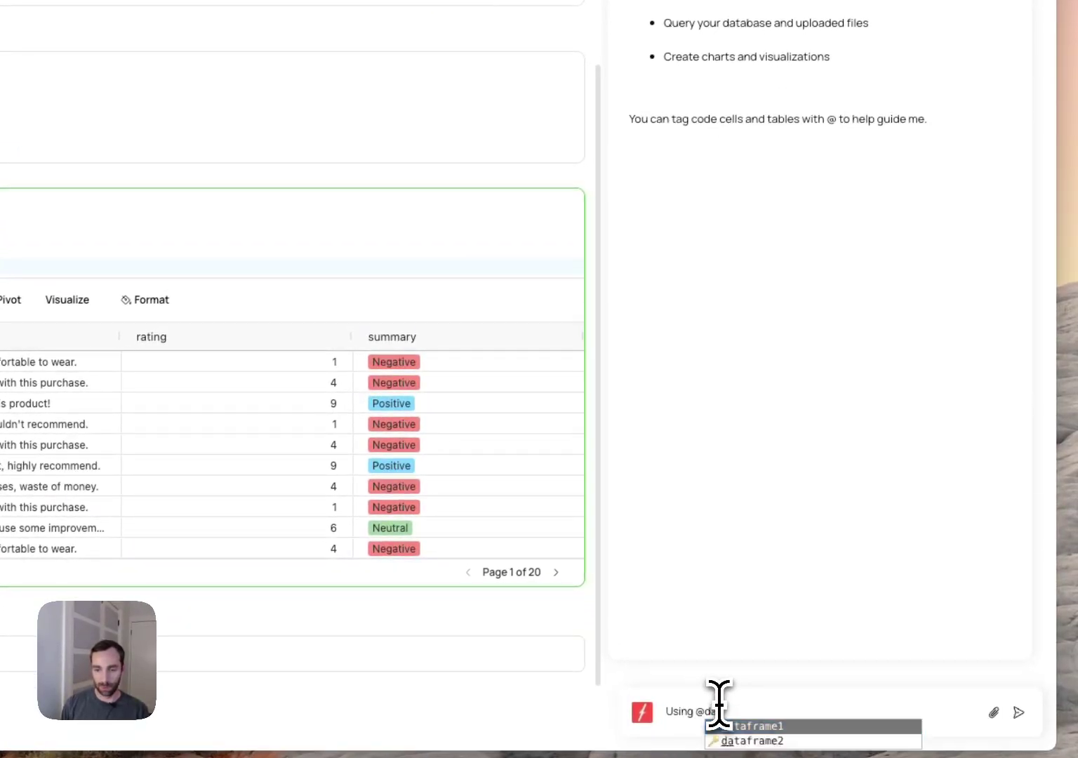
pyautogui.press('Down')
pyautogui.press('Return')
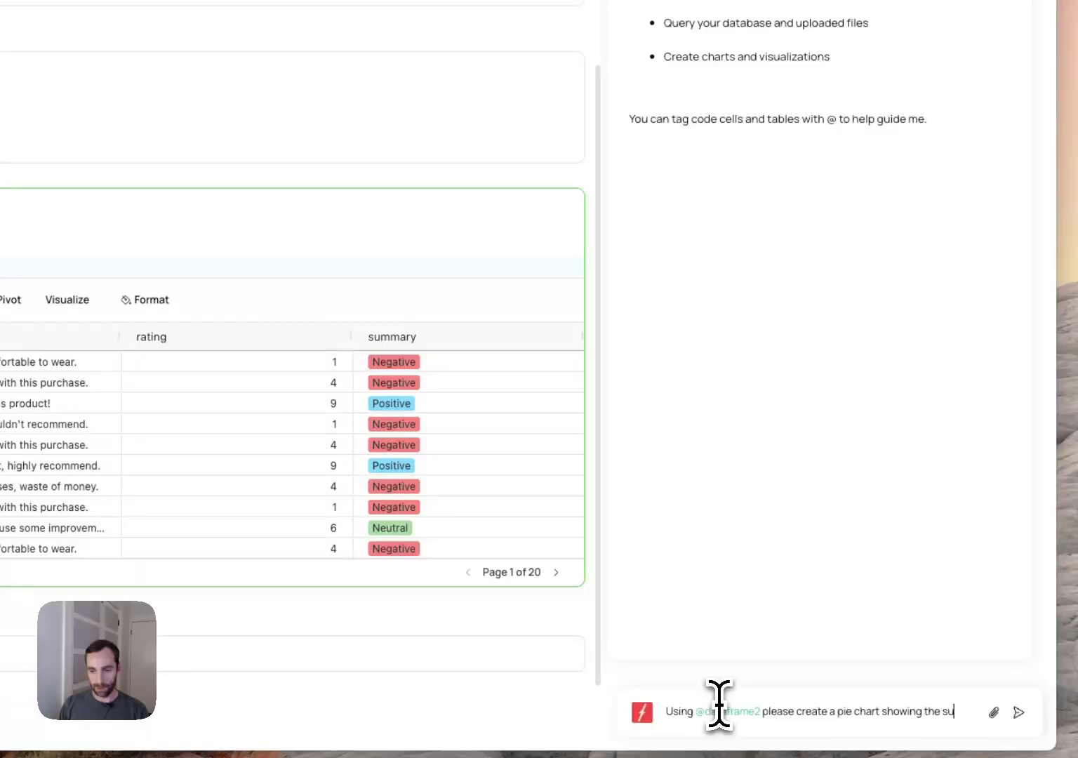
pyautogui.write('mmary of all records')
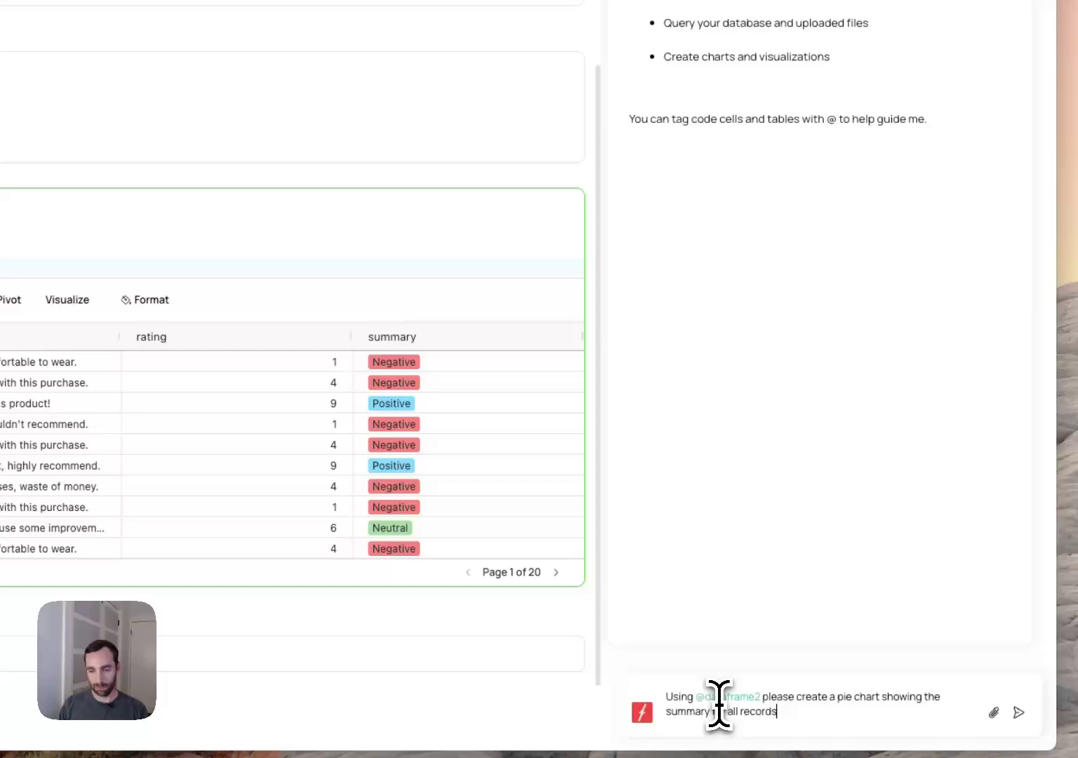
pyautogui.press('Return')
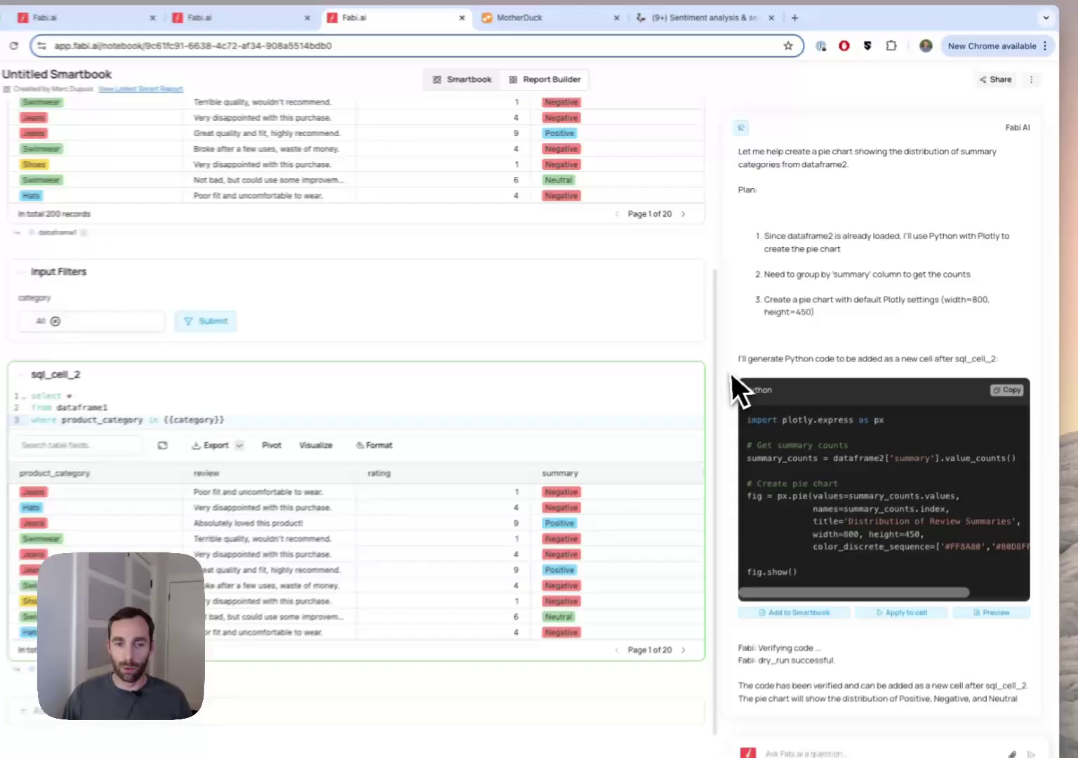
# - Review the generated pie chart code, add it to the Smartbook as a new cell and inspect the chart
pyautogui.scroll(2, 870, 379)
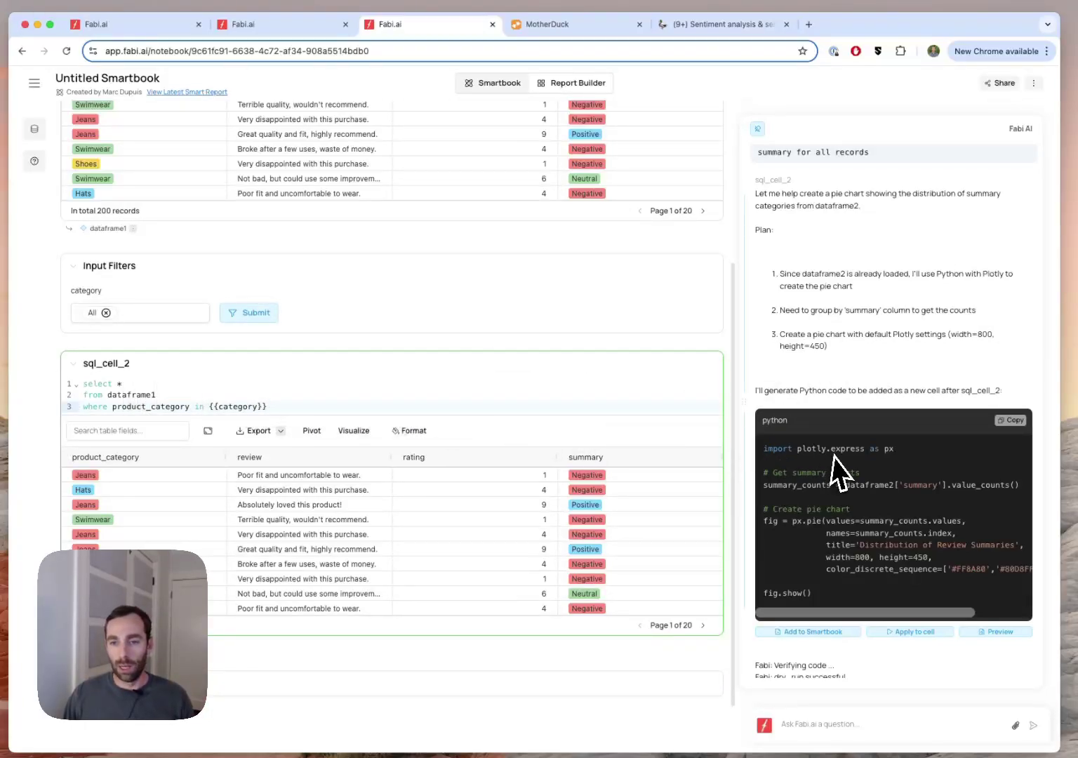
pyautogui.scroll(-2, 845, 459)
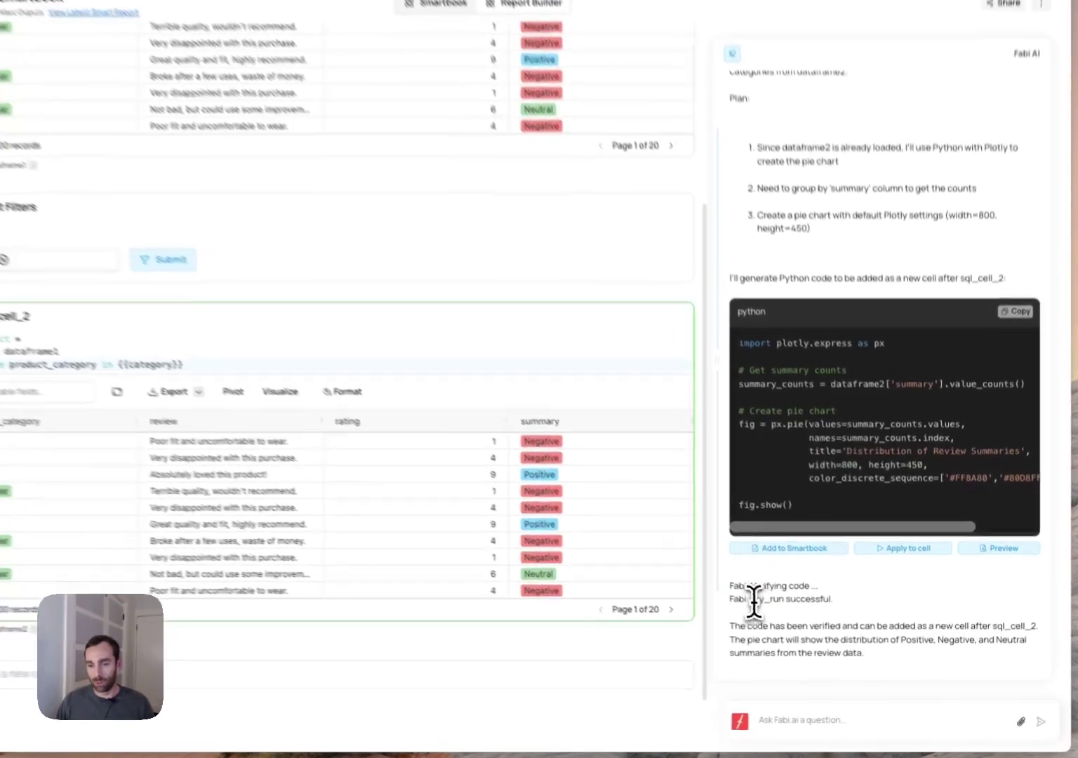
pyautogui.moveTo(774, 615); pyautogui.dragTo(851, 619)
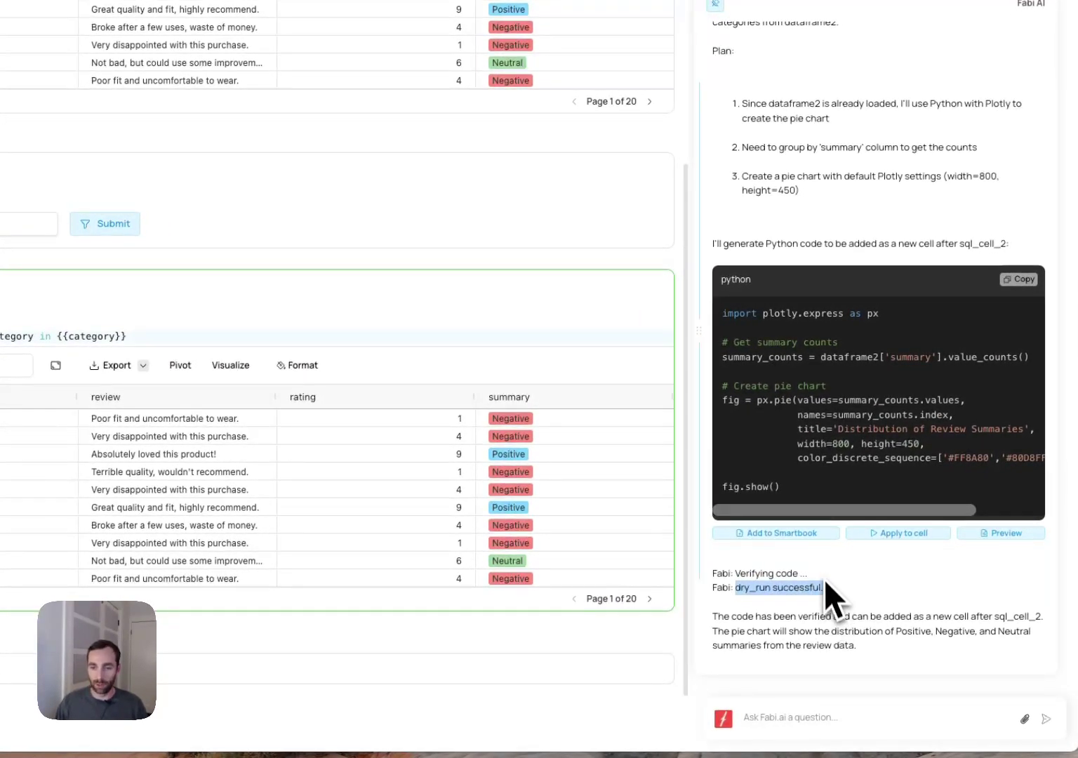
pyautogui.click(773, 537)
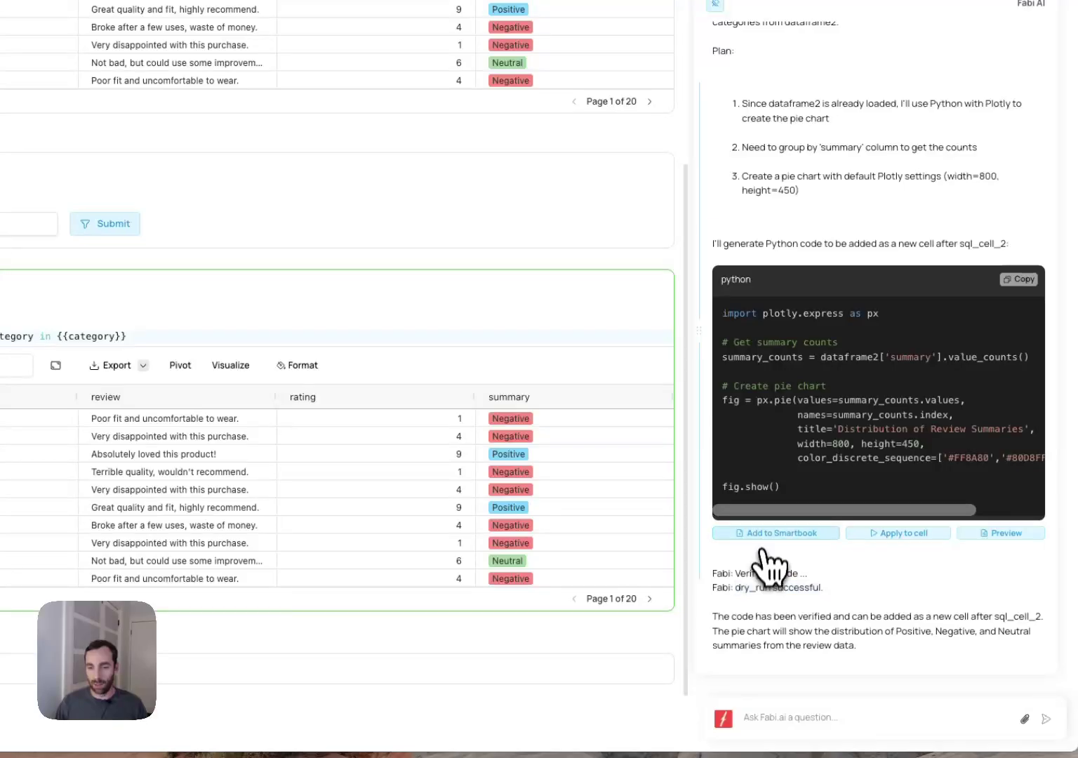
pyautogui.scroll(-5, 600, 622)
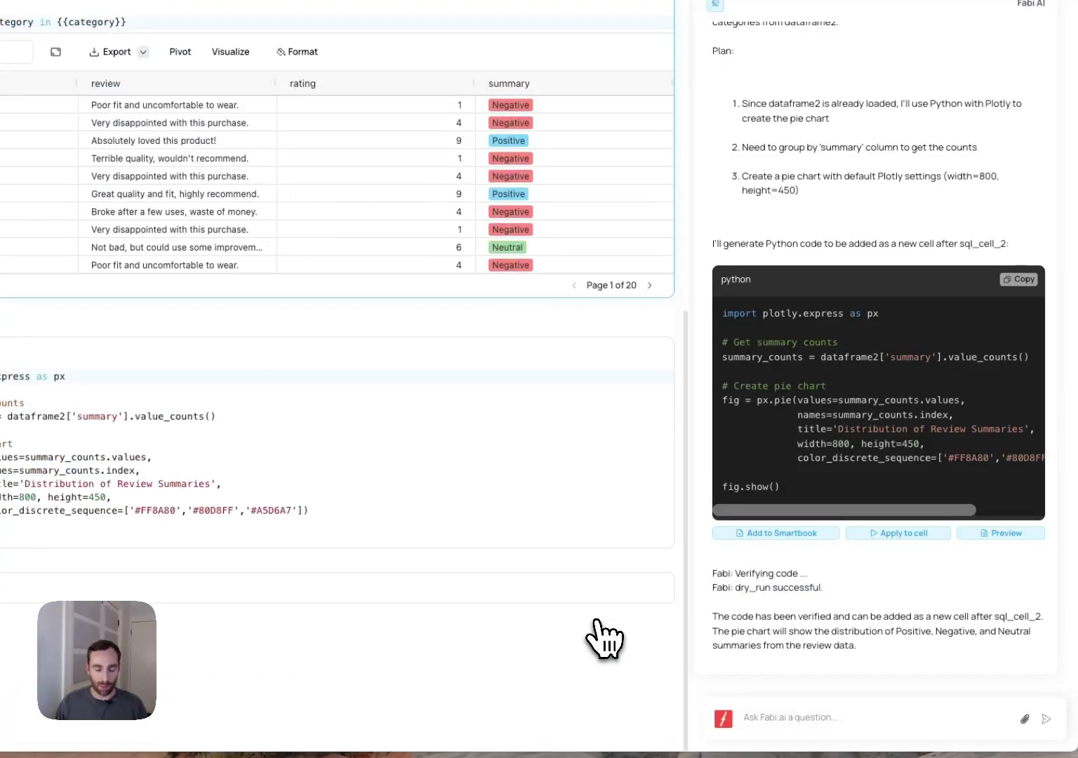
pyautogui.scroll(-2, 600, 620)
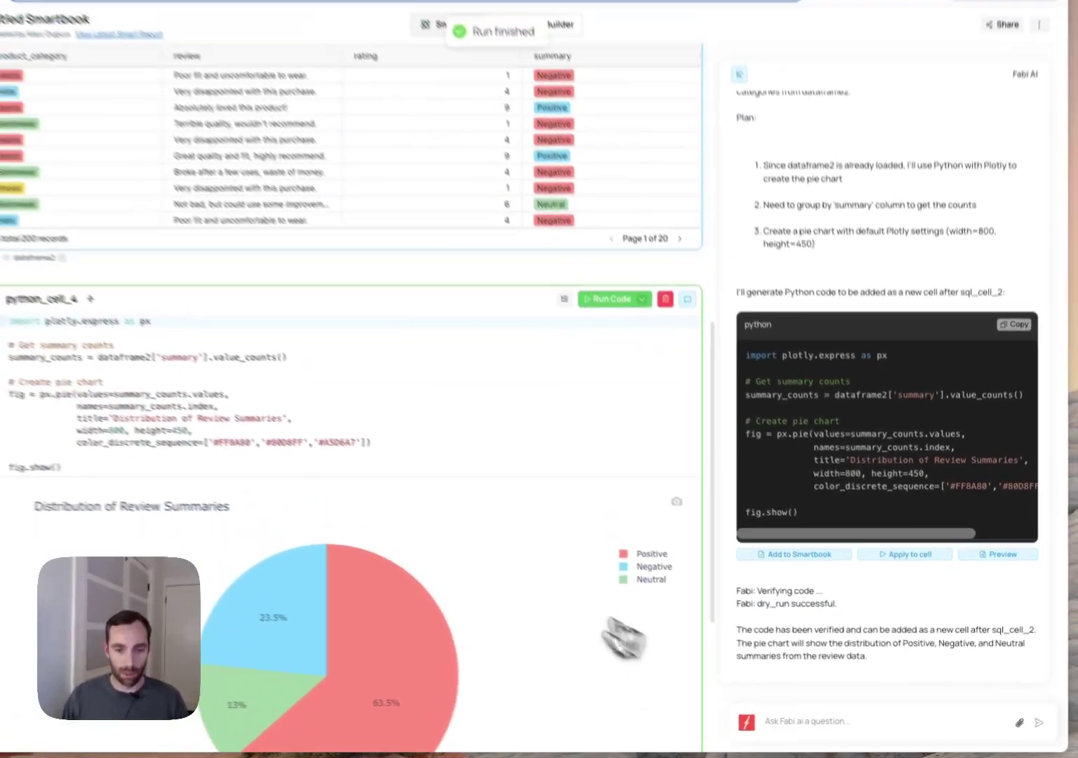
pyautogui.scroll(-3, 313, 709)
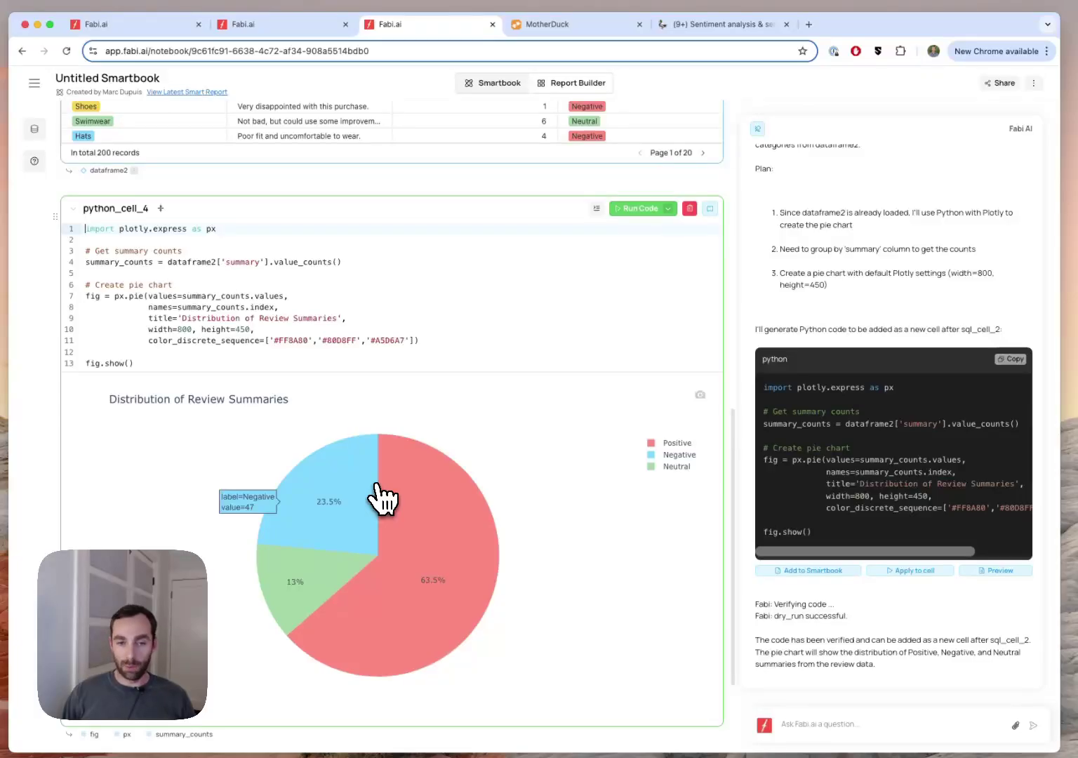
pyautogui.scroll(4, 379, 495)
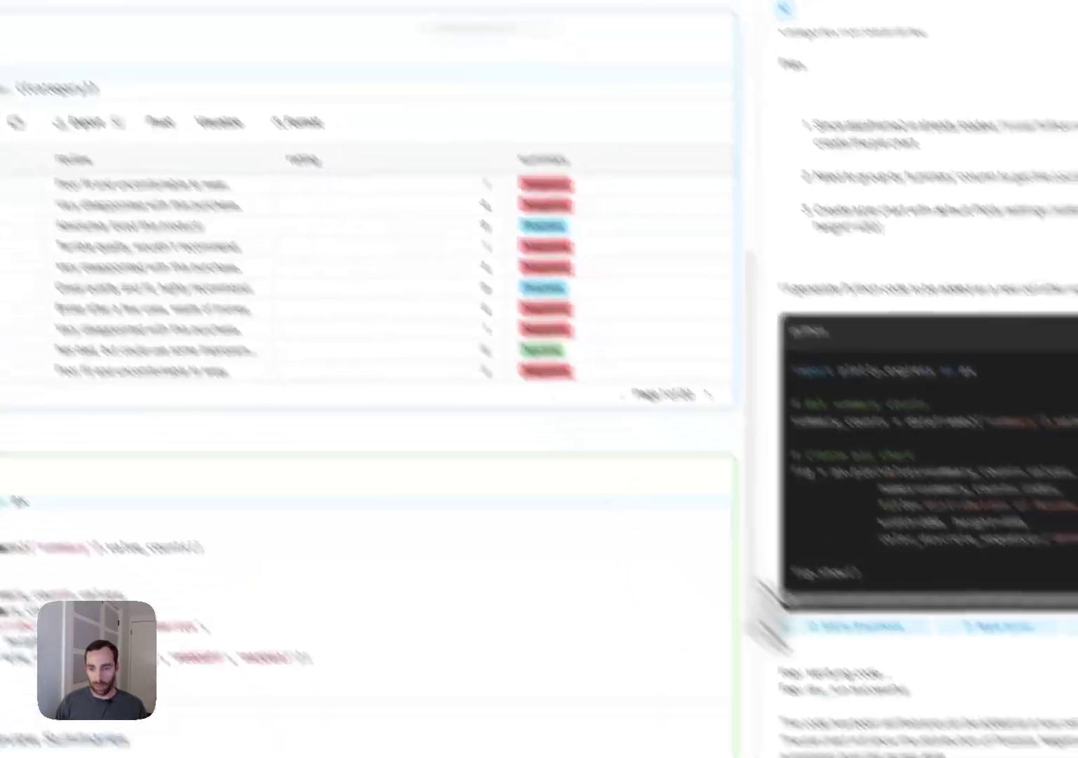
pyautogui.click(858, 723)
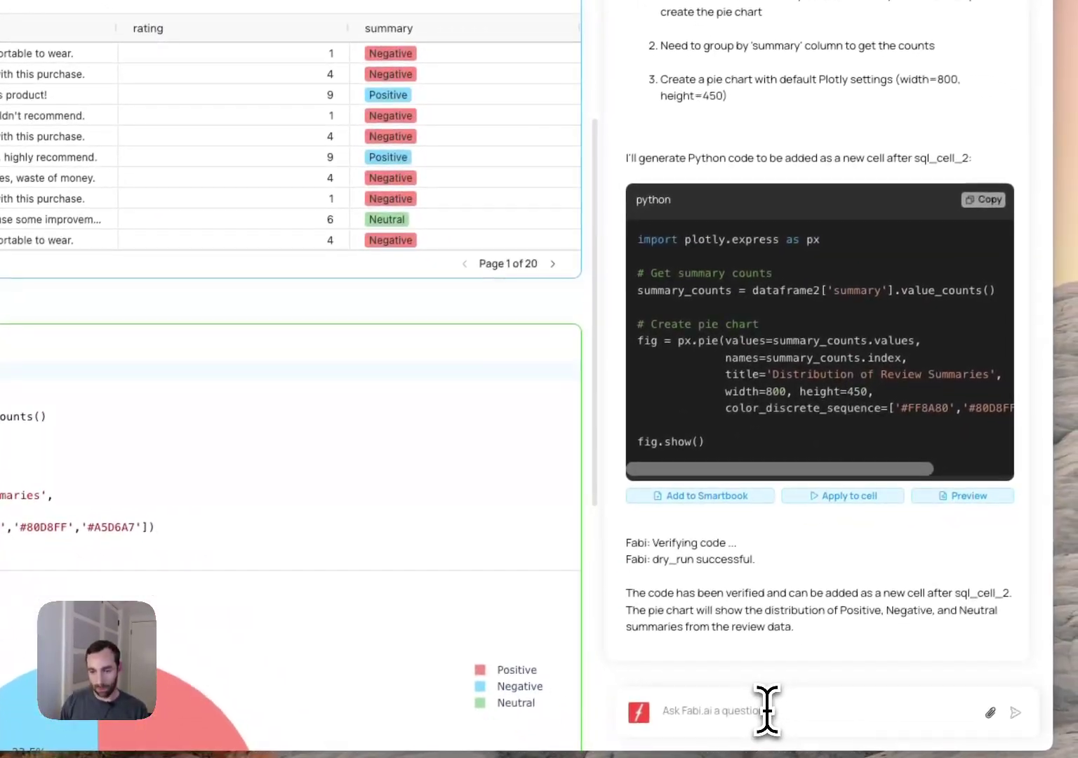
pyautogui.write('please also create a box and whisker pl')
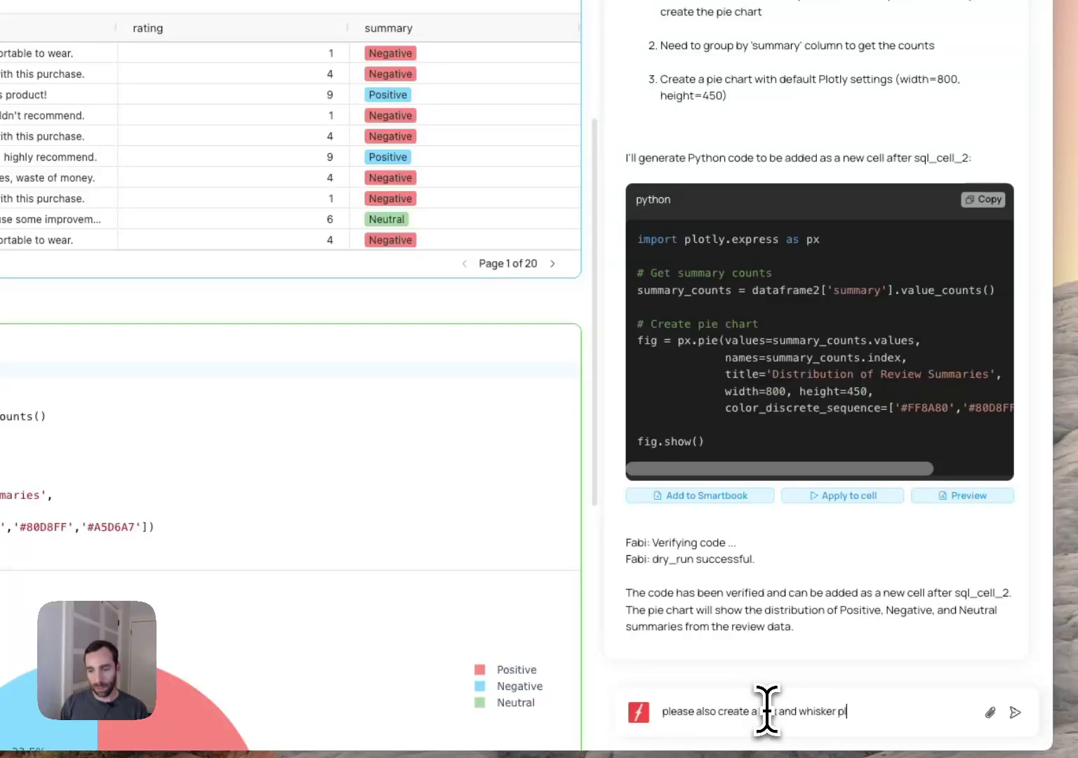
pyautogui.write('ot using @data')
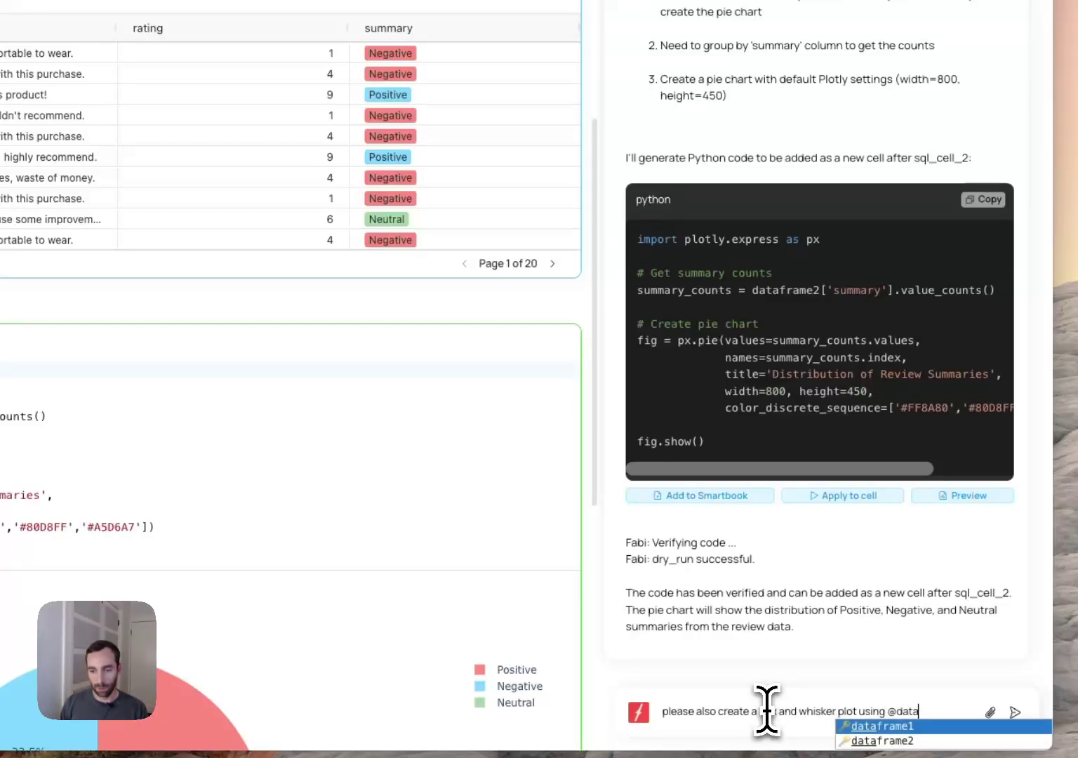
pyautogui.press('Down')
pyautogui.press('Return')
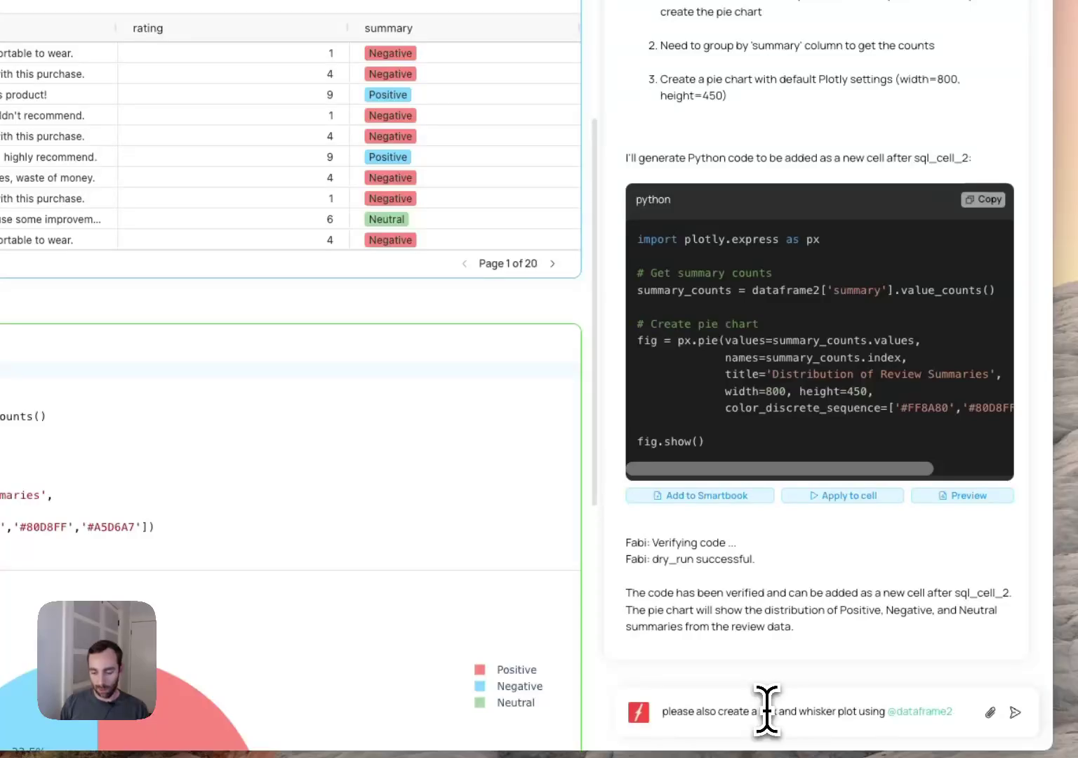
pyautogui.write('pro')
pyautogui.press('BackSpace')
pyautogui.press('BackSpace')
pyautogui.press('BackSpace')
pyautogui.write('broken out by categories')
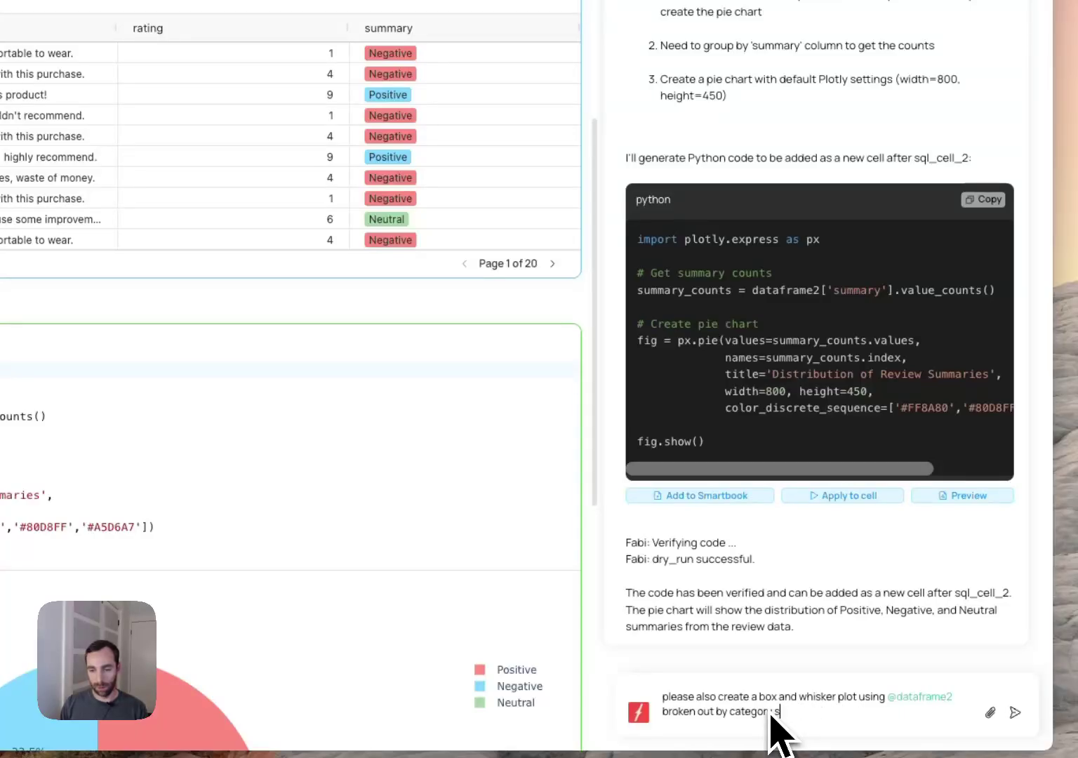
pyautogui.write('y')
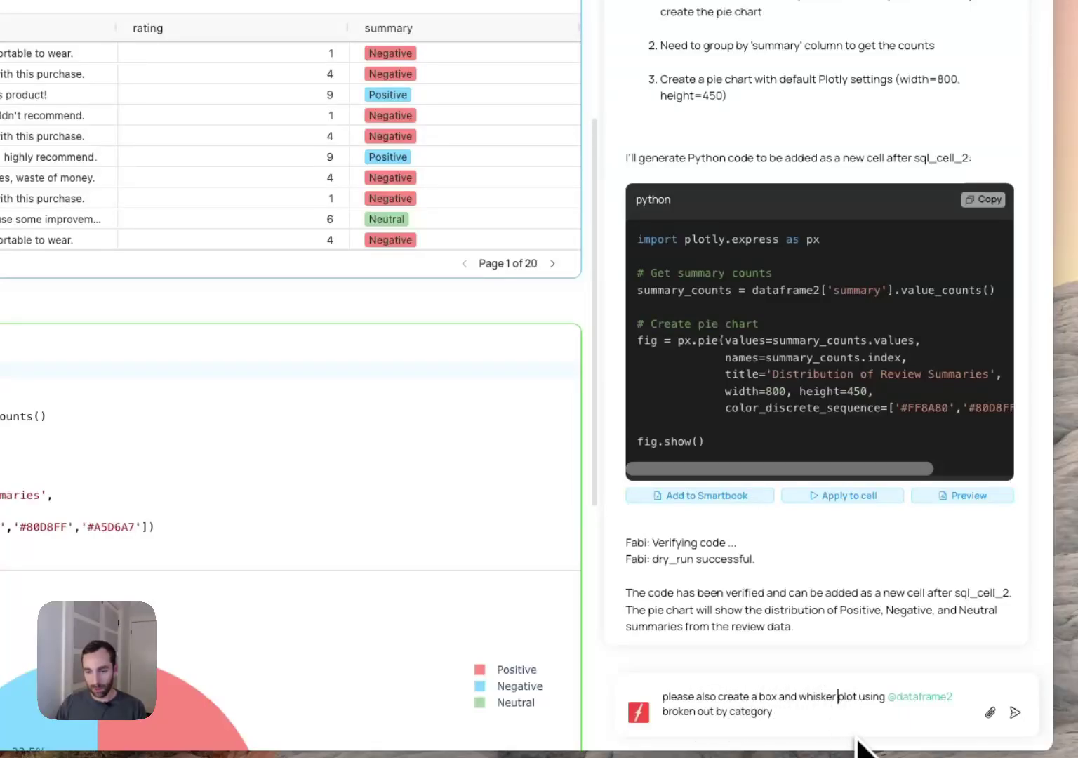
pyautogui.write('showing')
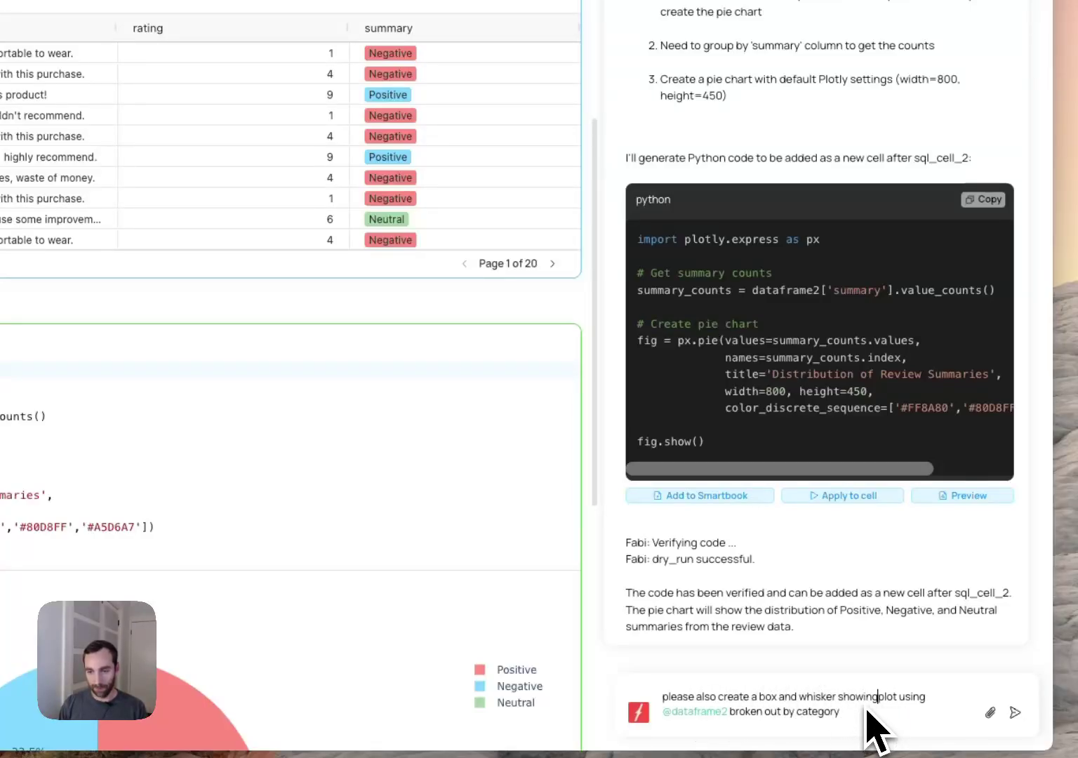
pyautogui.write(' the ratrin')
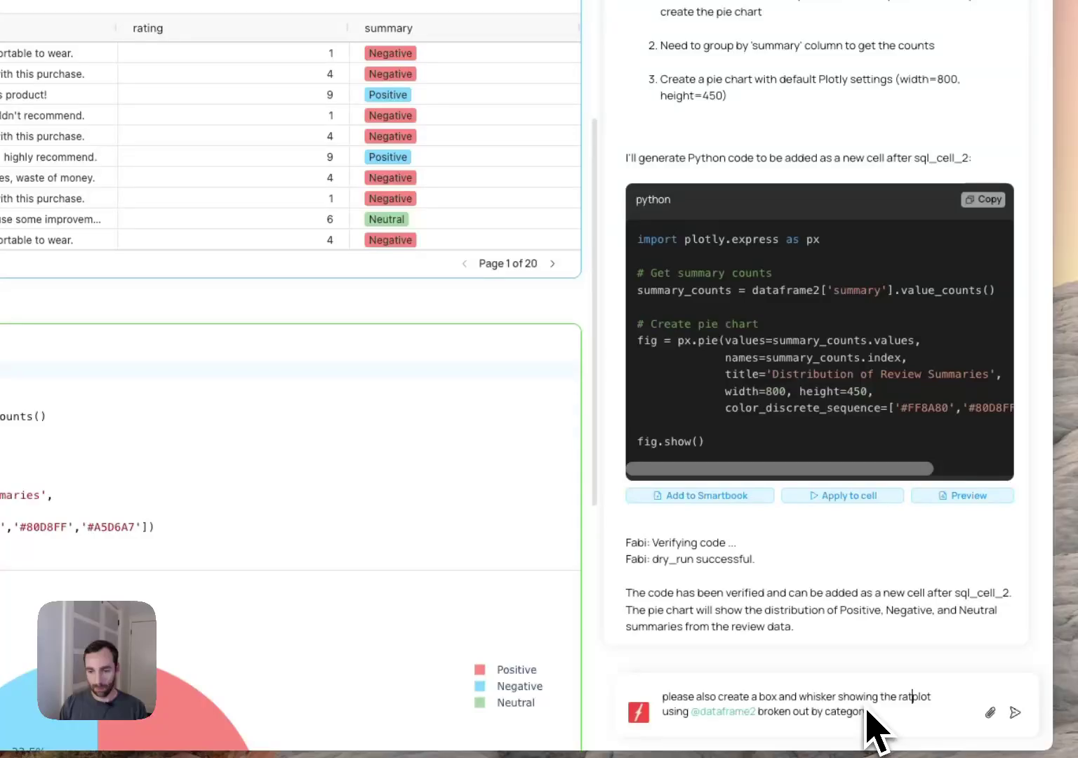
pyautogui.press('BackSpace')
pyautogui.press('BackSpace')
pyautogui.press('BackSpace')
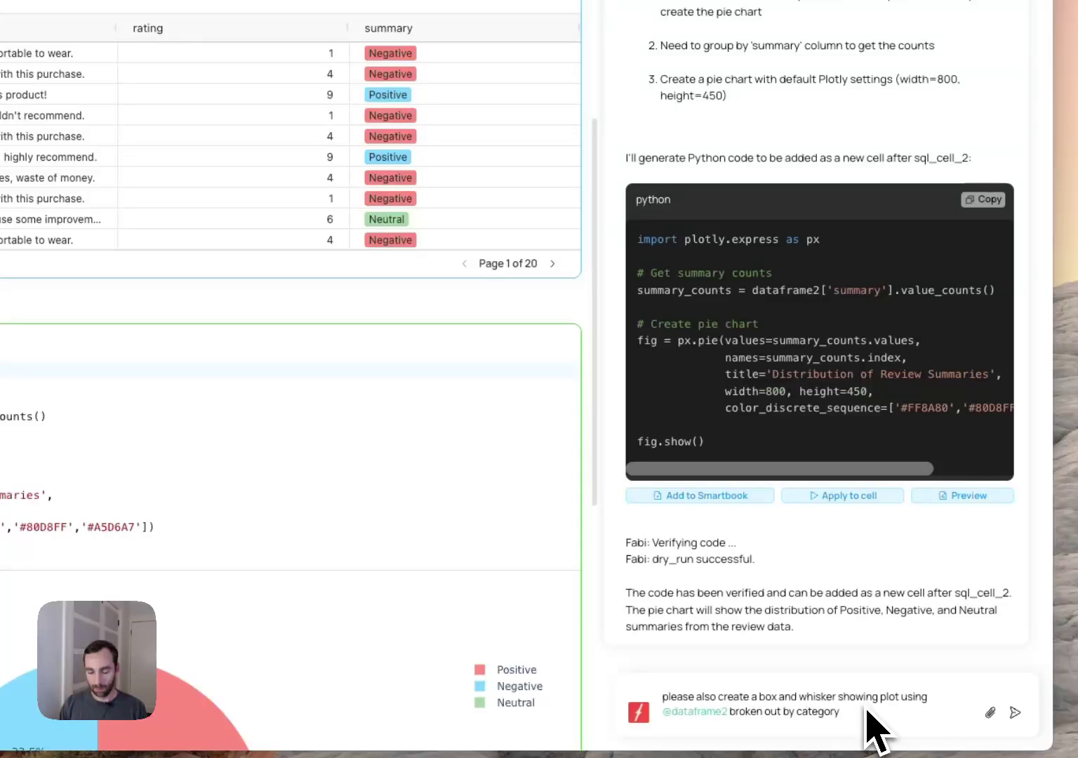
pyautogui.press('BackSpace')
pyautogui.press('BackSpace')
pyautogui.press('BackSpace')
pyautogui.press('BackSpace')
pyautogui.press('BackSpace')
pyautogui.press('BackSpace')
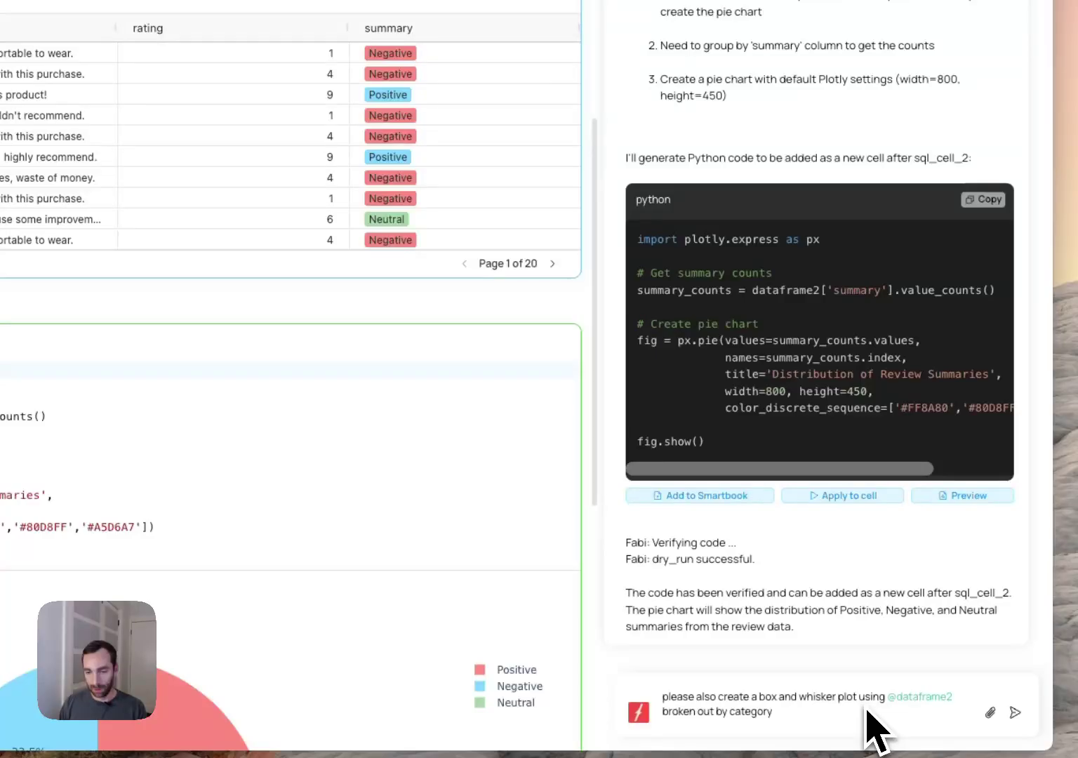
# - Insert "showing the rating" after "plot" in the box and whisker request and send it
pyautogui.write('showing th ')
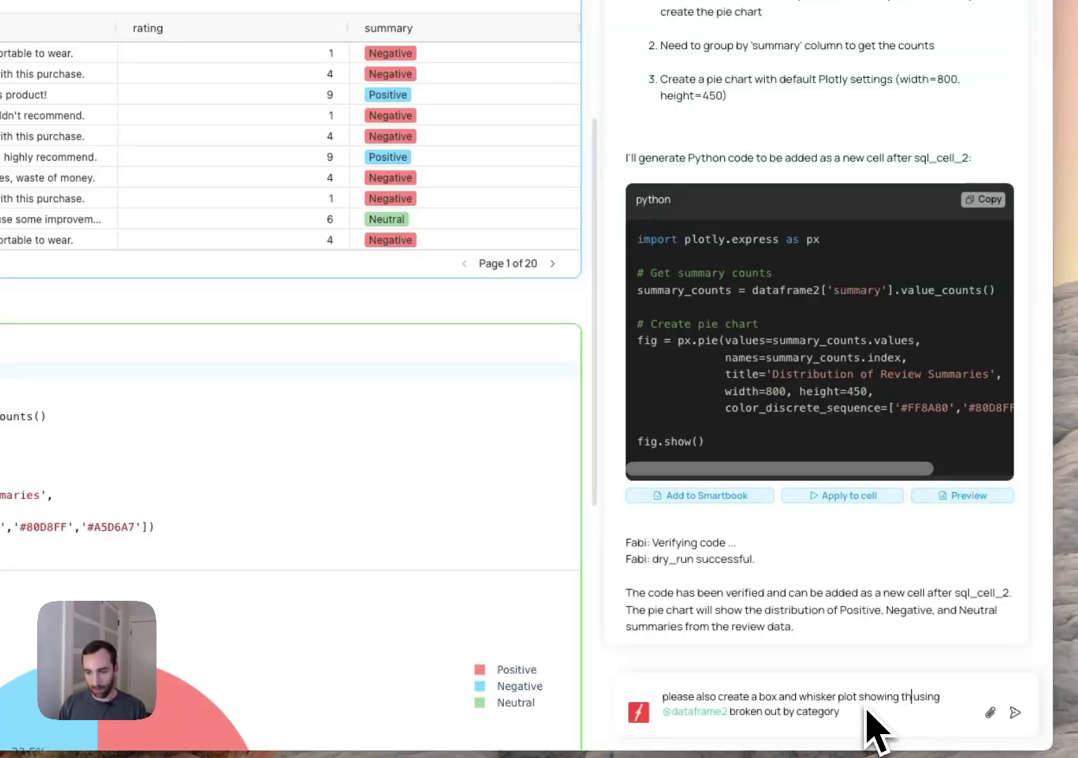
pyautogui.write('e rating')
pyautogui.press('Return')
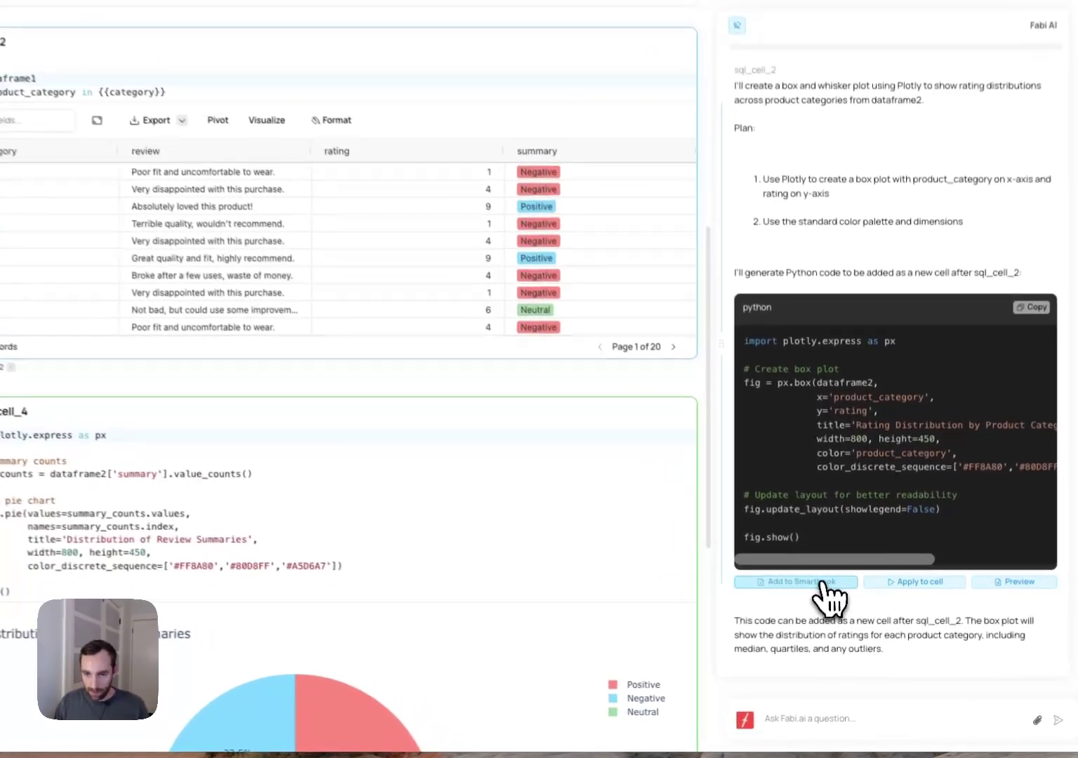
# - Add the generated box plot code to the Smartbook as a new cell and look over both charts
pyautogui.click(812, 602)
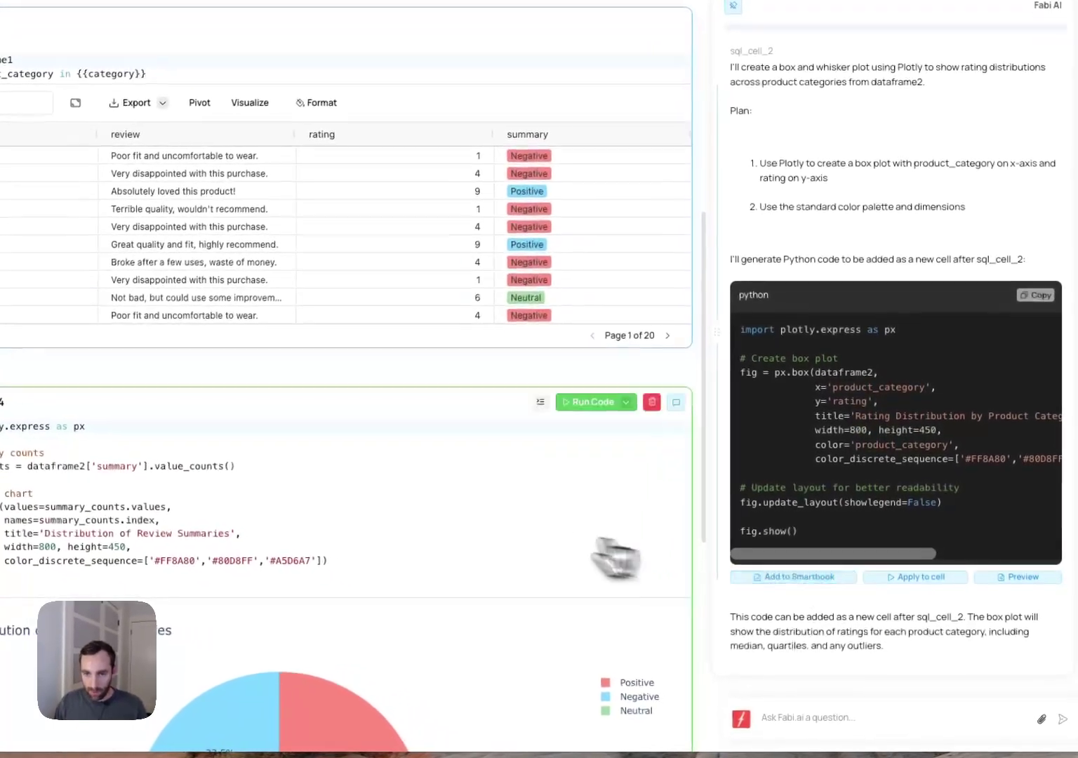
pyautogui.scroll(-5, 525, 542)
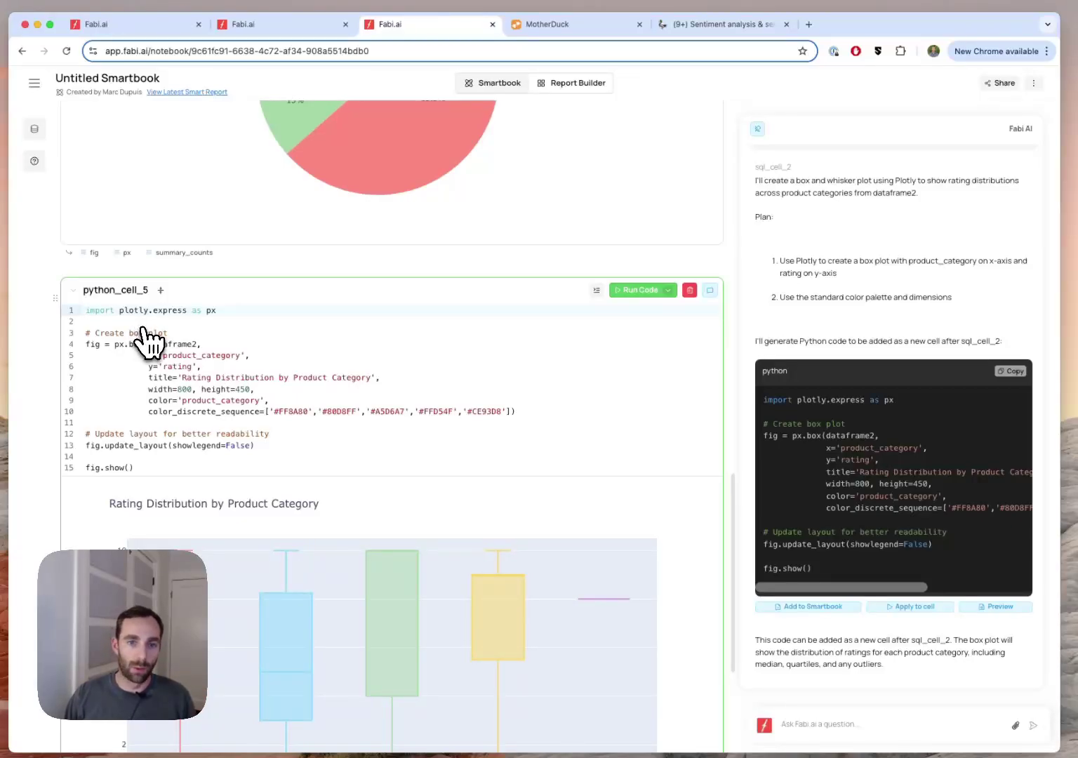
pyautogui.scroll(5, 156, 351)
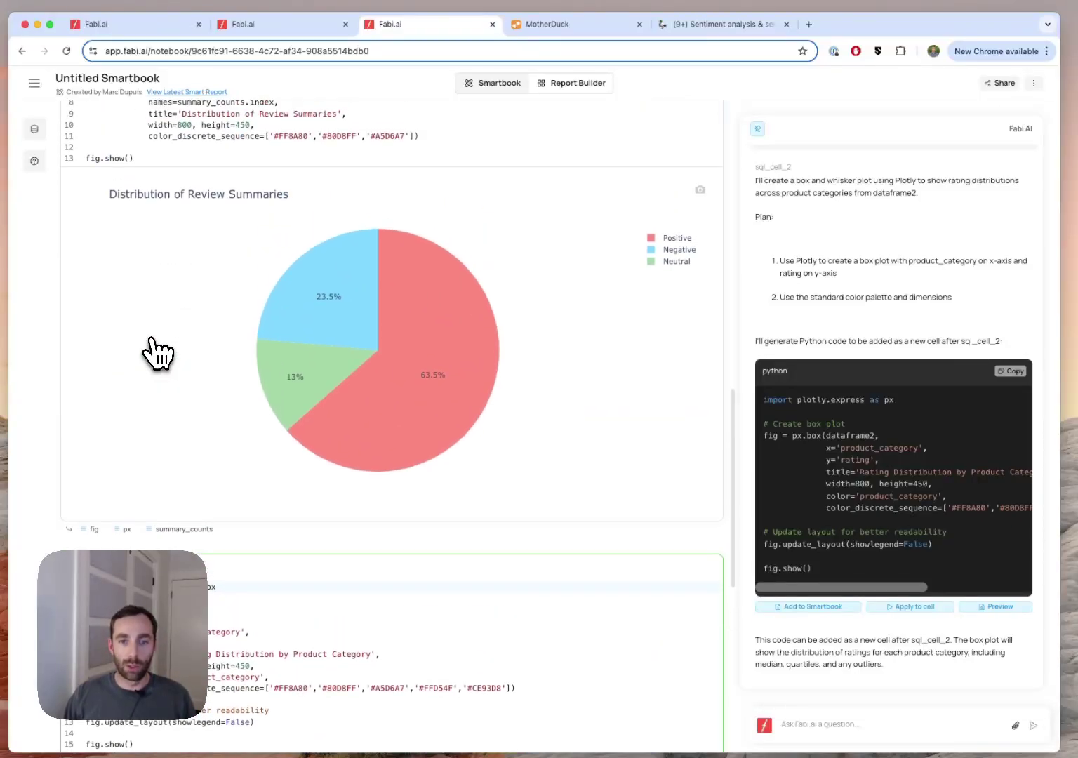
pyautogui.scroll(1, 157, 353)
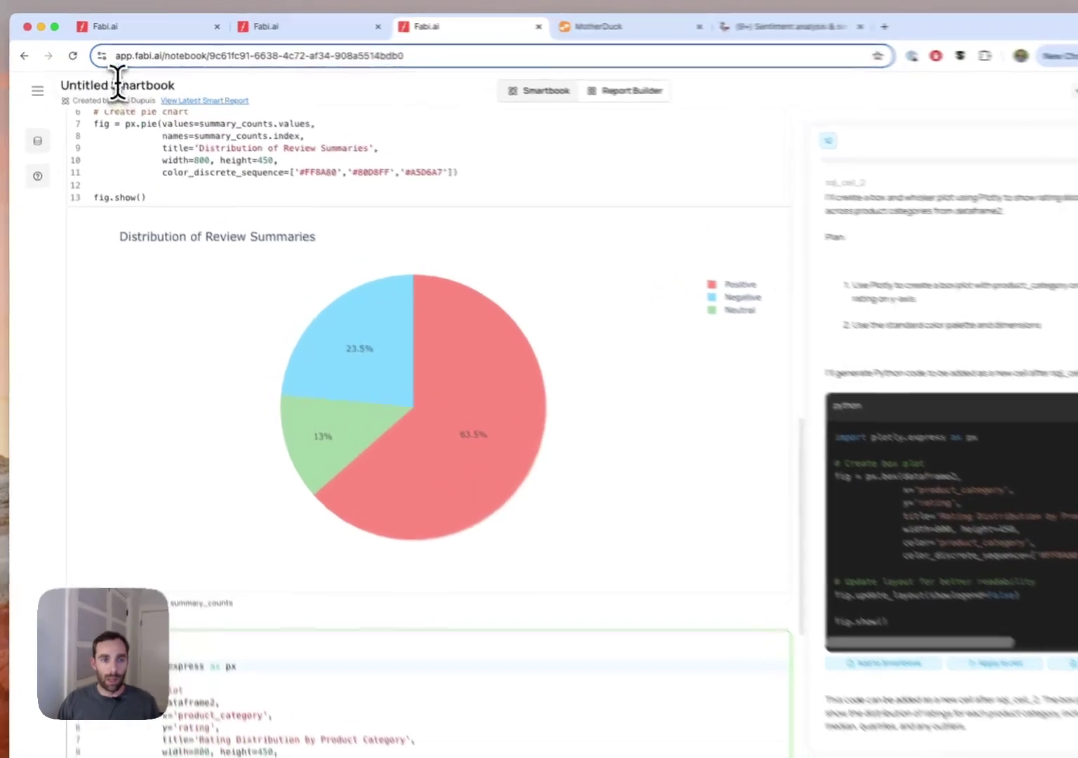
# - Rename the Smartbook as "MotherDuck and Fabi.ai demo"
pyautogui.click(103, 78)
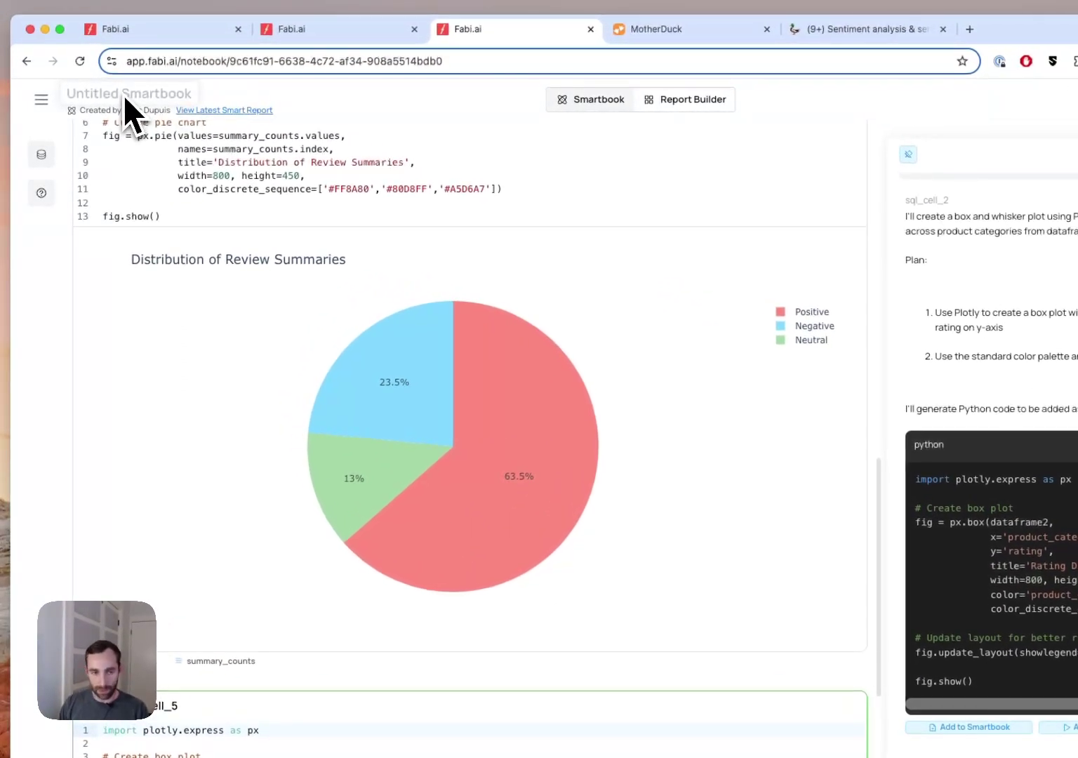
pyautogui.write('MotherDuck a')
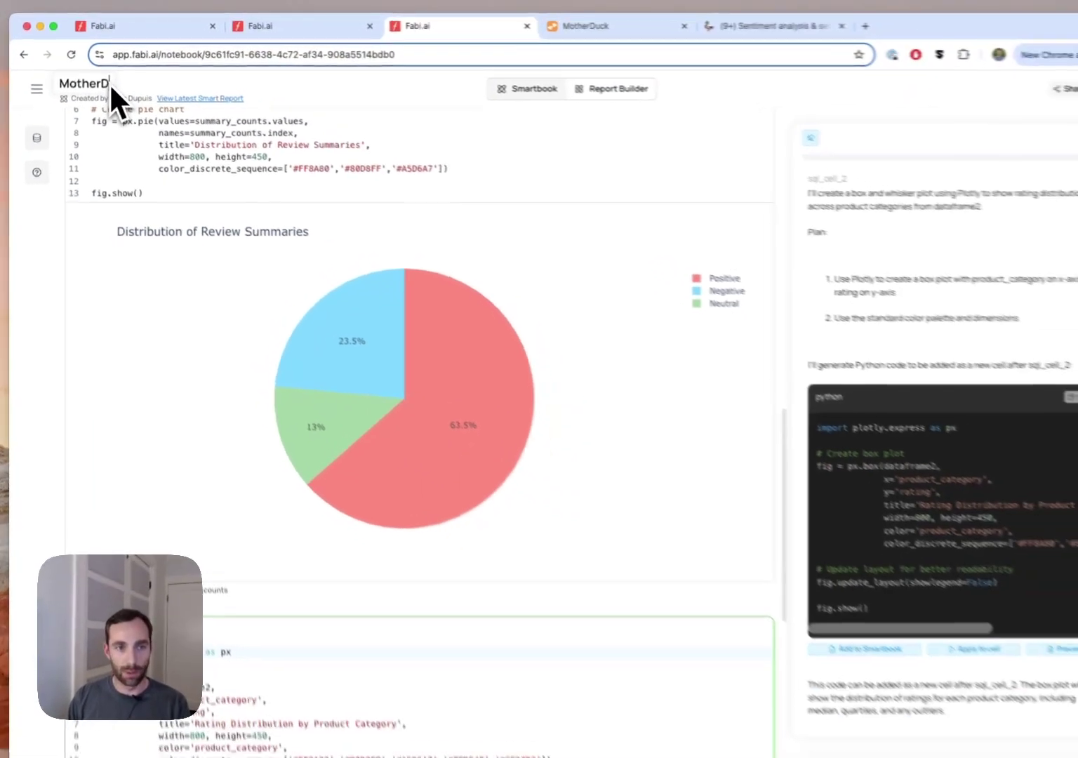
pyautogui.write('nd Fabi.ai demo')
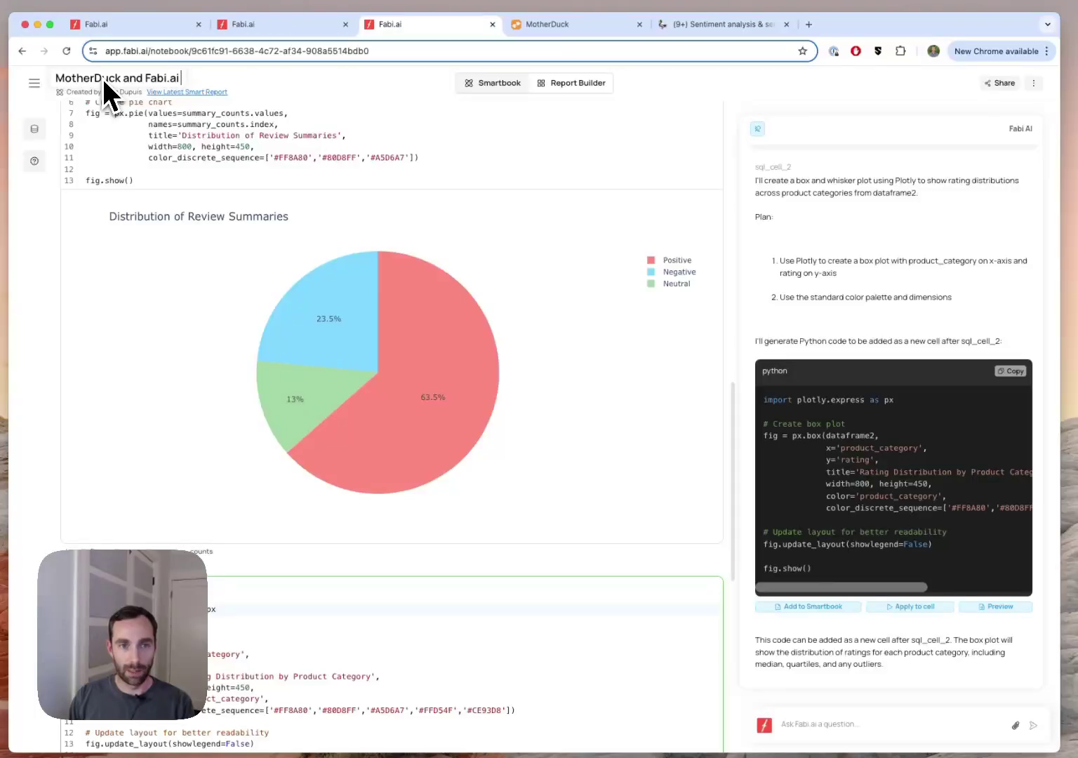
pyautogui.press('Return')
pyautogui.scroll(10, 141, 125)
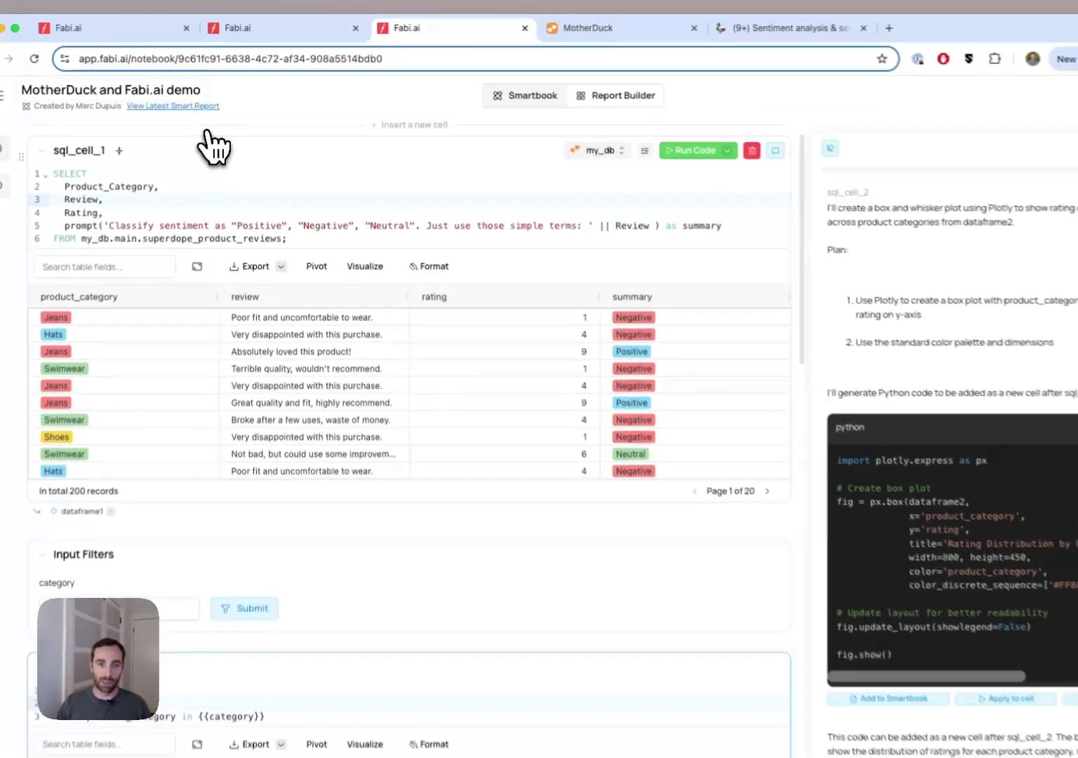
pyautogui.click(206, 128)
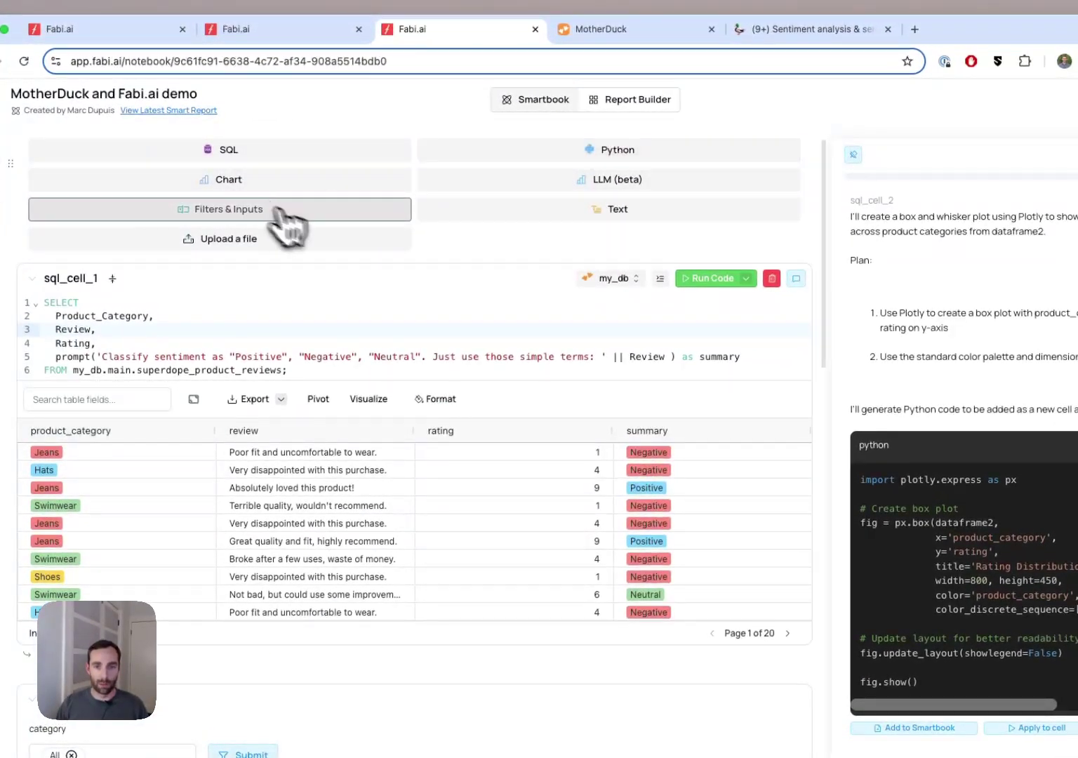
pyautogui.click(450, 356)
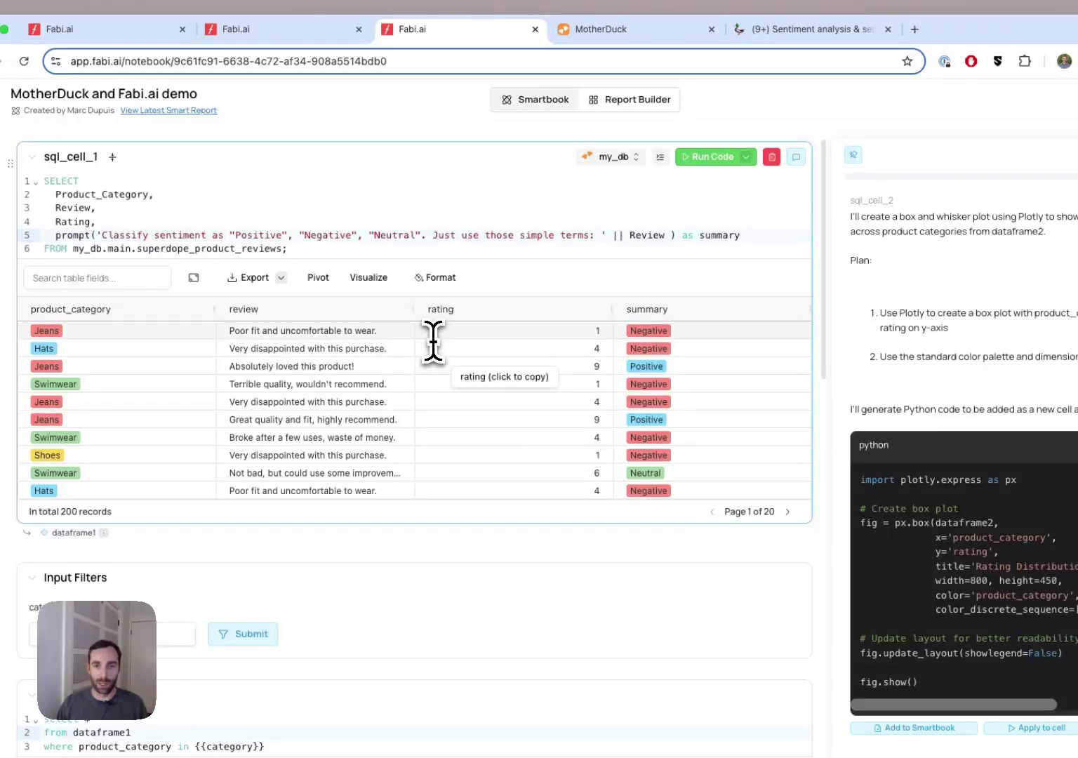
# - Go to the report layout of the demo and remove the unfiltered sql_cell_1 table from it
pyautogui.click(635, 104)
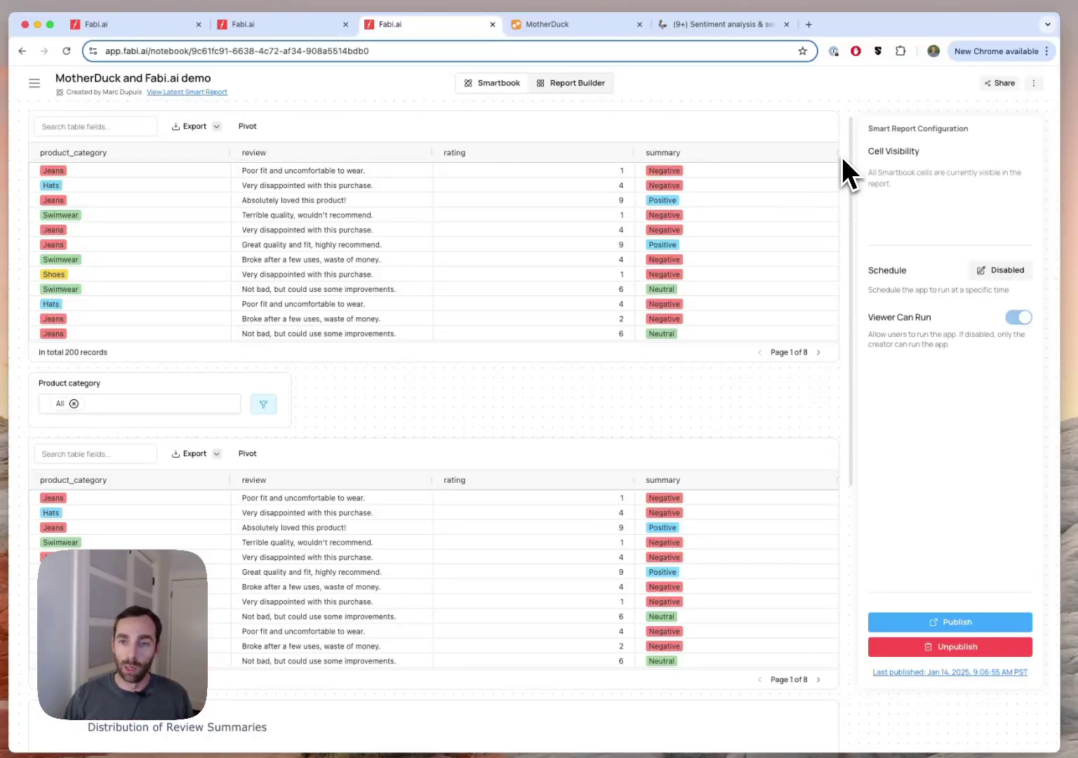
pyautogui.click(834, 114)
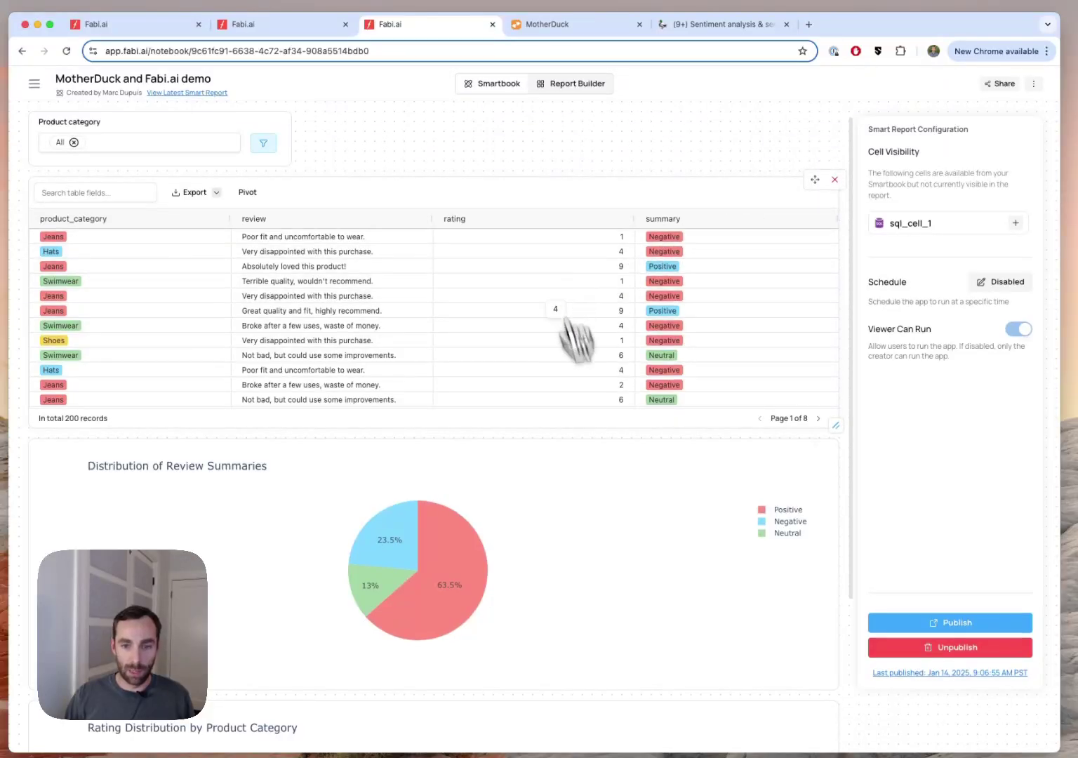
# - Shrink the review summaries pie chart and the rating box plot to half width and place them side by side below the filtered table
pyautogui.scroll(-1, 733, 569)
pyautogui.scroll(-2, 733, 568)
pyautogui.moveTo(834, 491); pyautogui.dragTo(418, 488)
pyautogui.scroll(3, 568, 655)
pyautogui.scroll(-3, 710, 649)
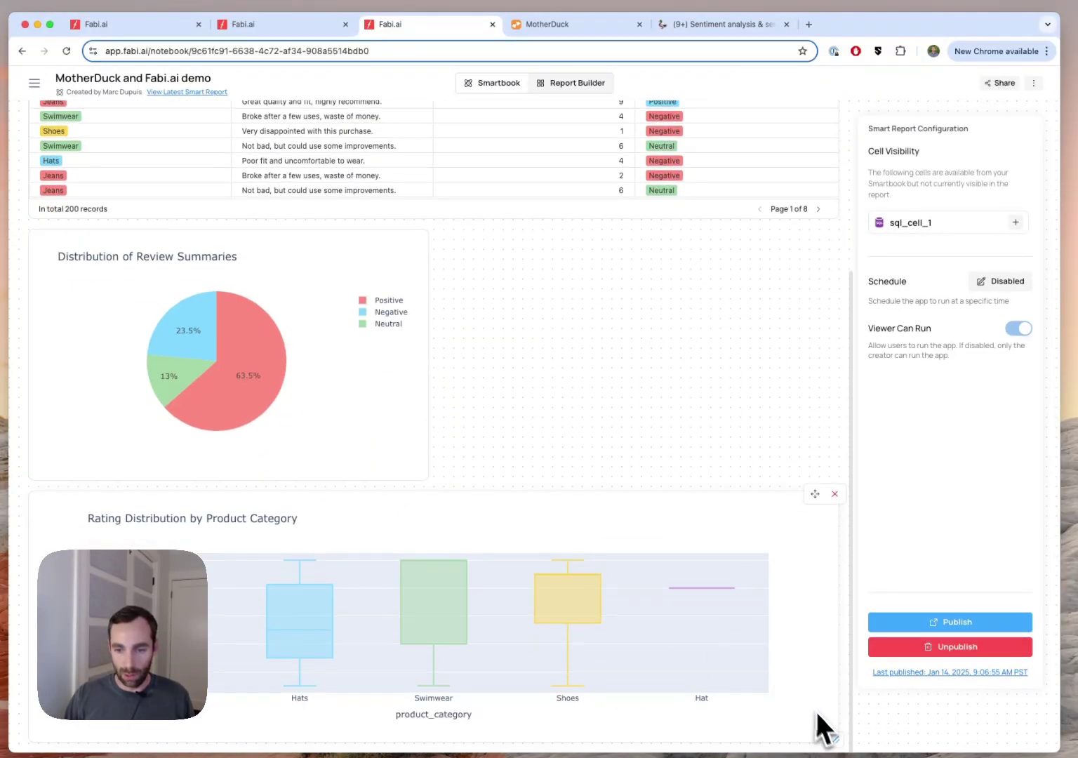
pyautogui.moveTo(833, 731); pyautogui.dragTo(431, 740)
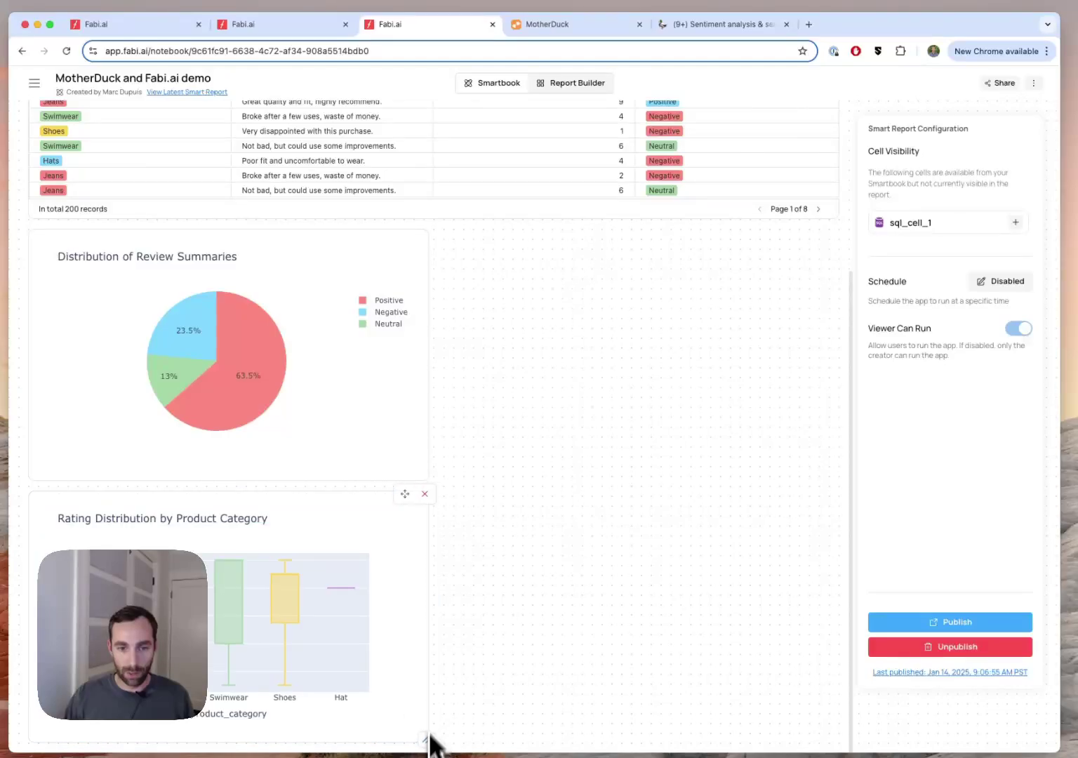
pyautogui.moveTo(405, 494); pyautogui.dragTo(846, 448)
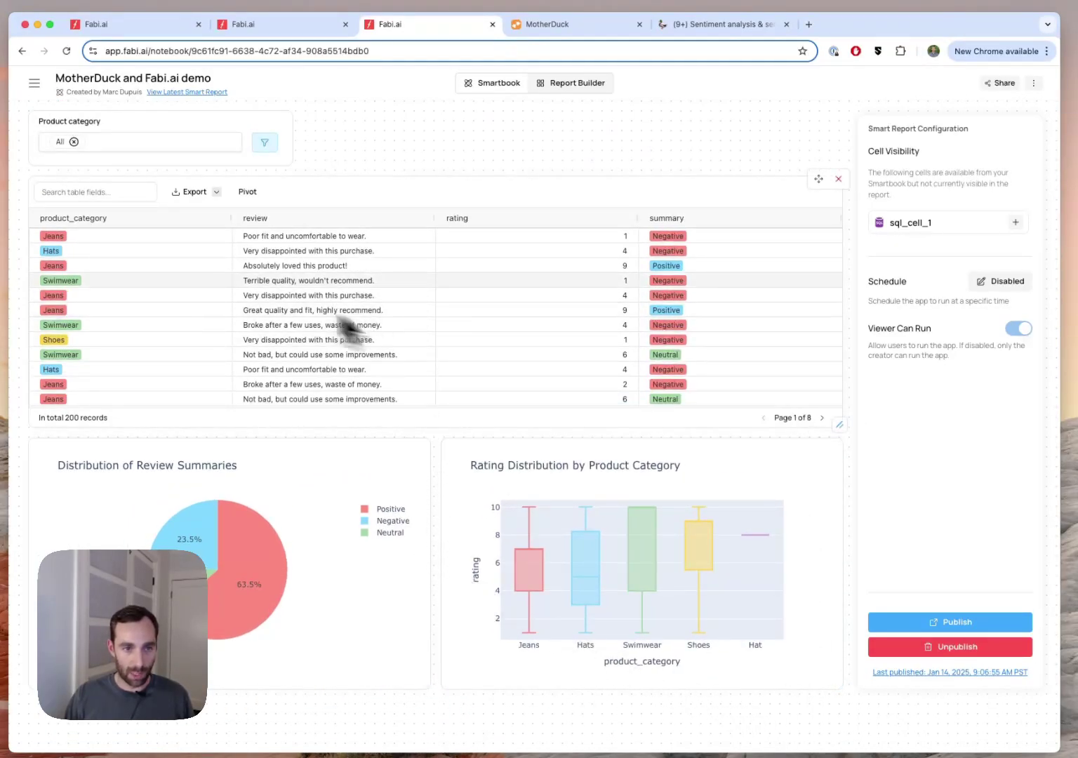
# - Check the Product category filter choices and publish the report
pyautogui.click(149, 143)
pyautogui.click(316, 183)
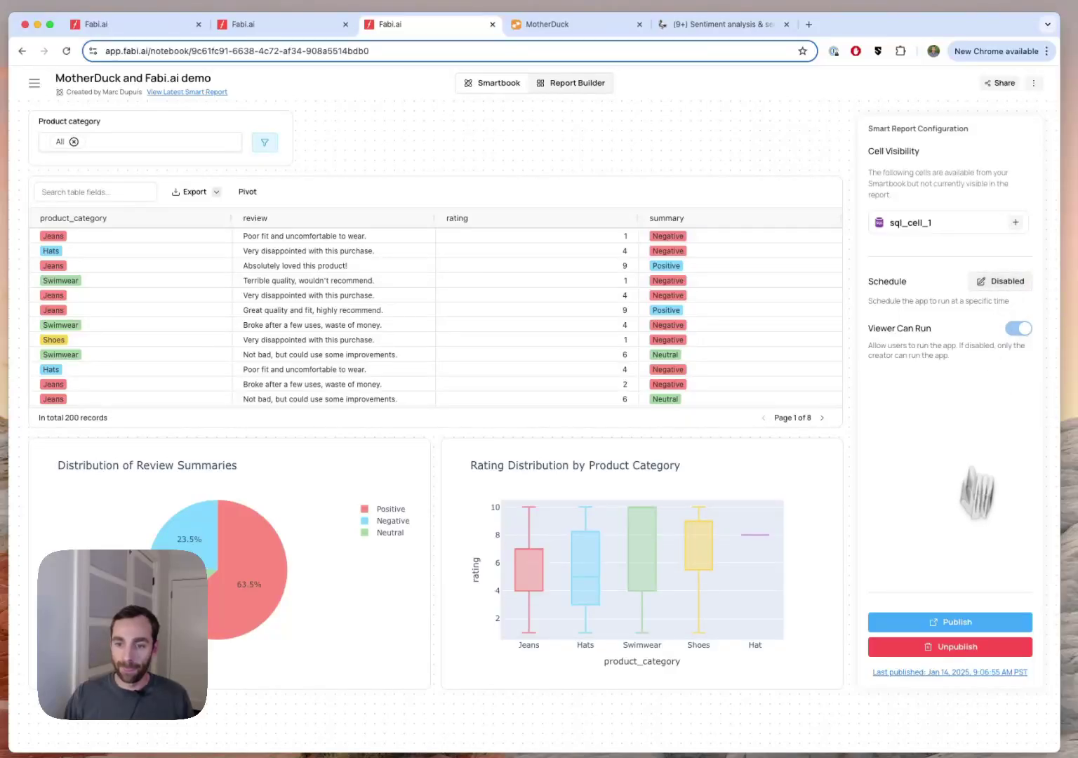
pyautogui.click(949, 622)
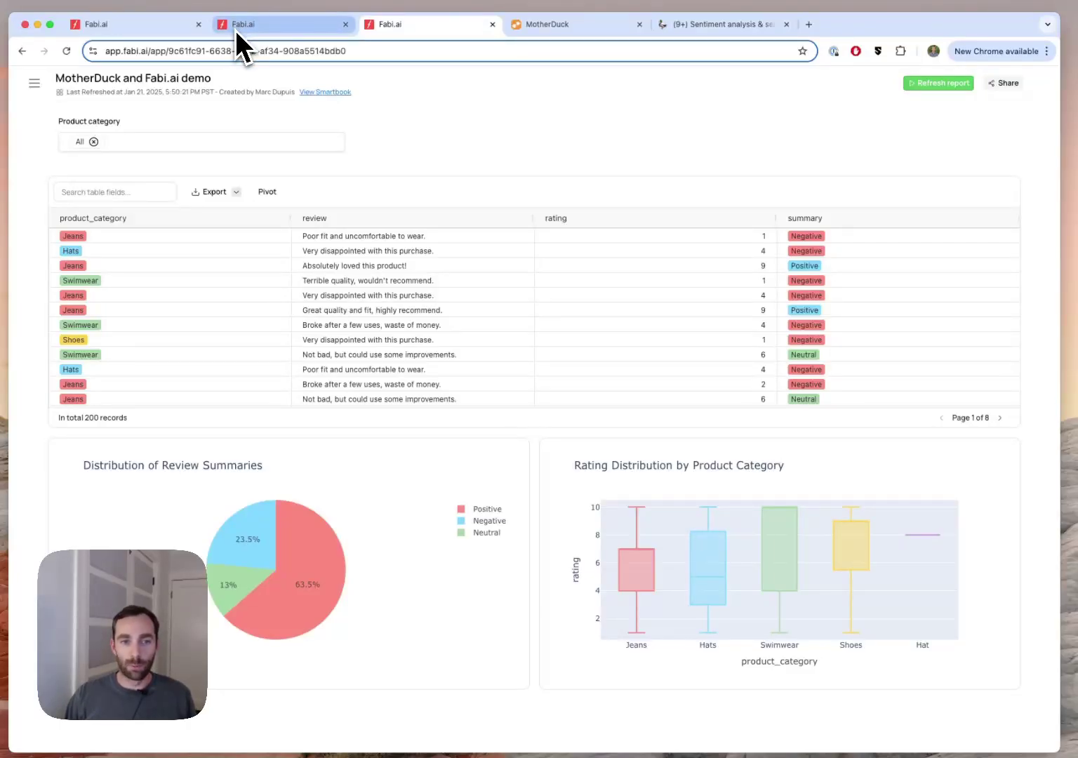
# - Switch to the "[MotherDuck blog] Customer review sentiment report" Smartbook and examine the semantic_search query as a whole
pyautogui.click(181, 29)
pyautogui.scroll(-20, 405, 196)
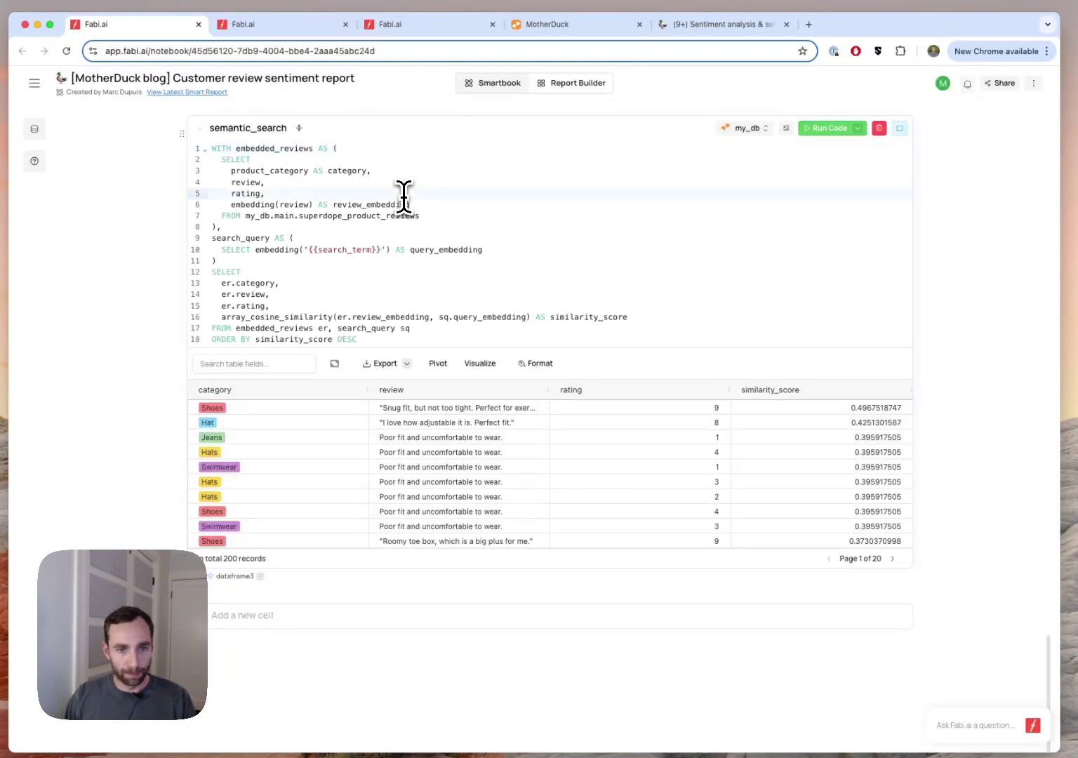
pyautogui.click(404, 194)
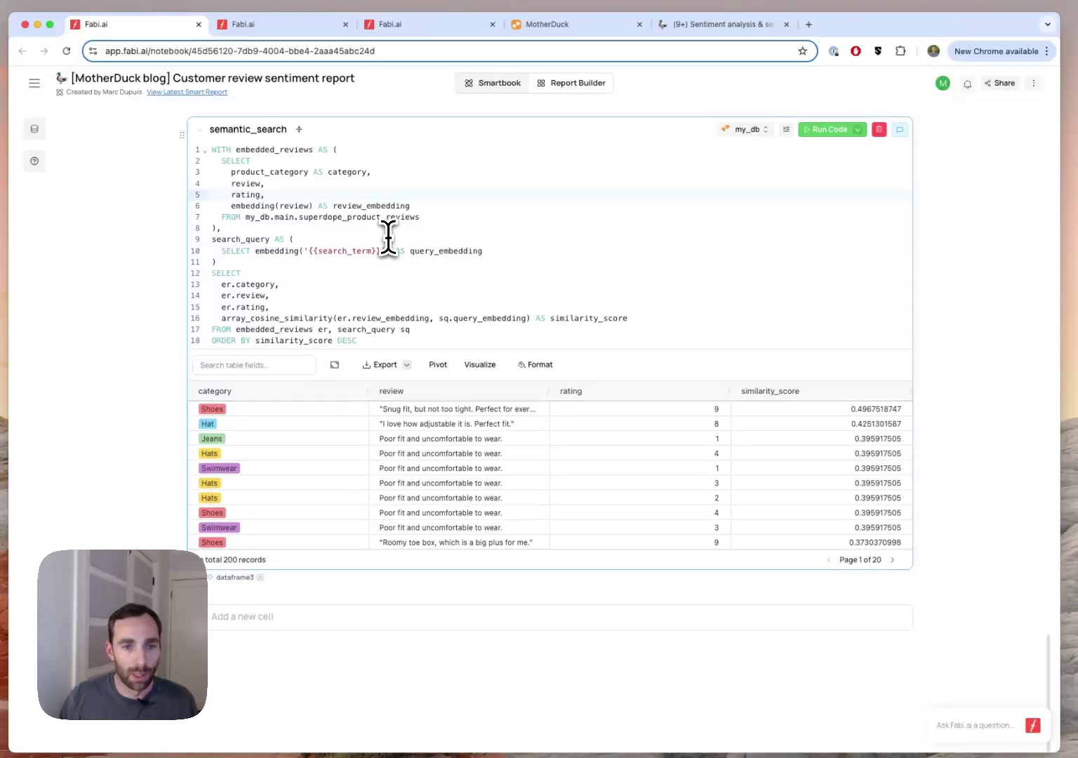
pyautogui.scroll(1, 389, 237)
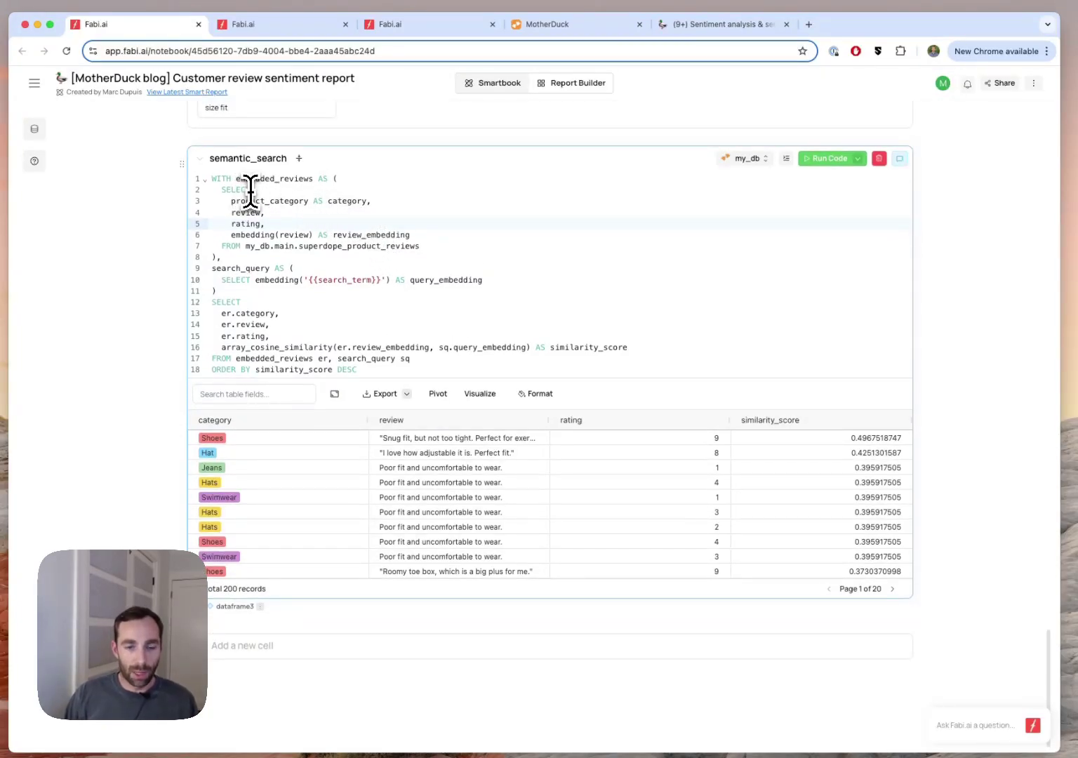
pyautogui.doubleClick(255, 235)
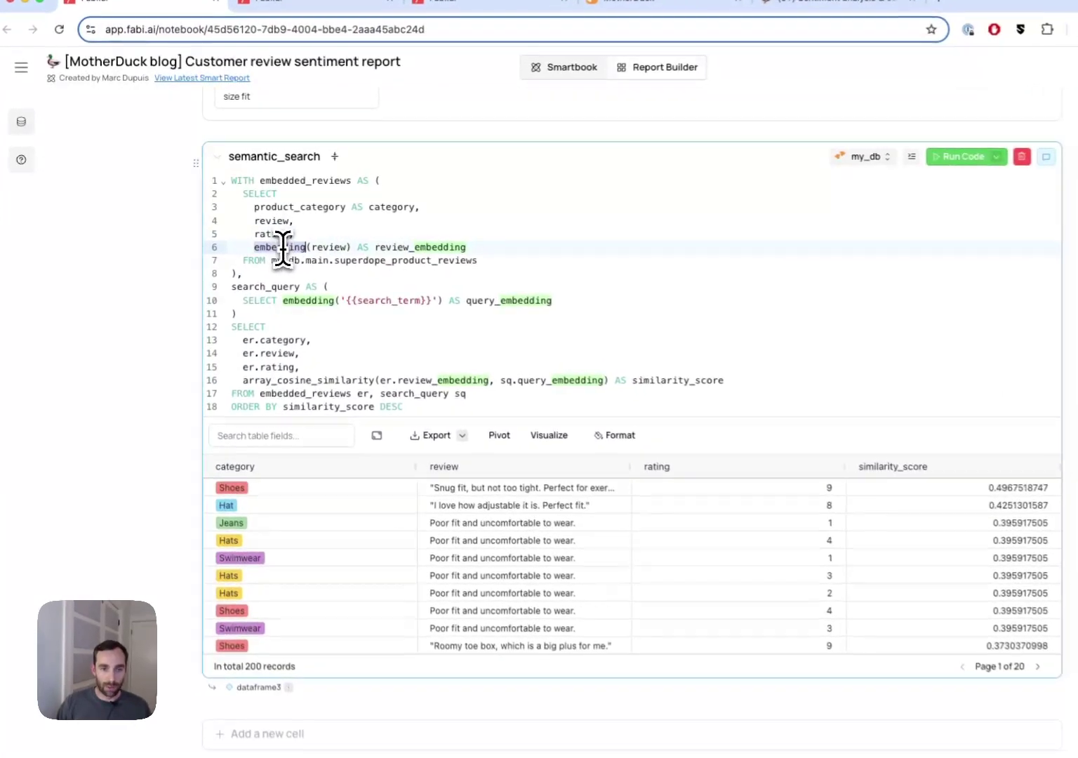
pyautogui.click(271, 382)
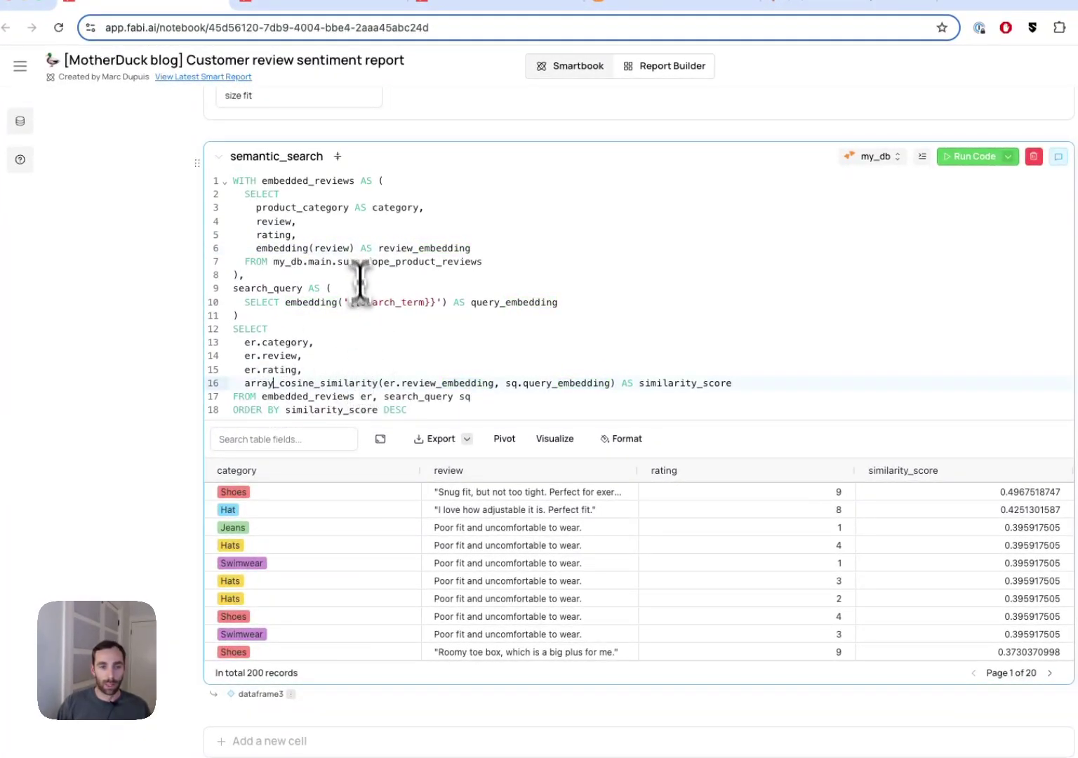
pyautogui.moveTo(233, 180); pyautogui.dragTo(498, 410)
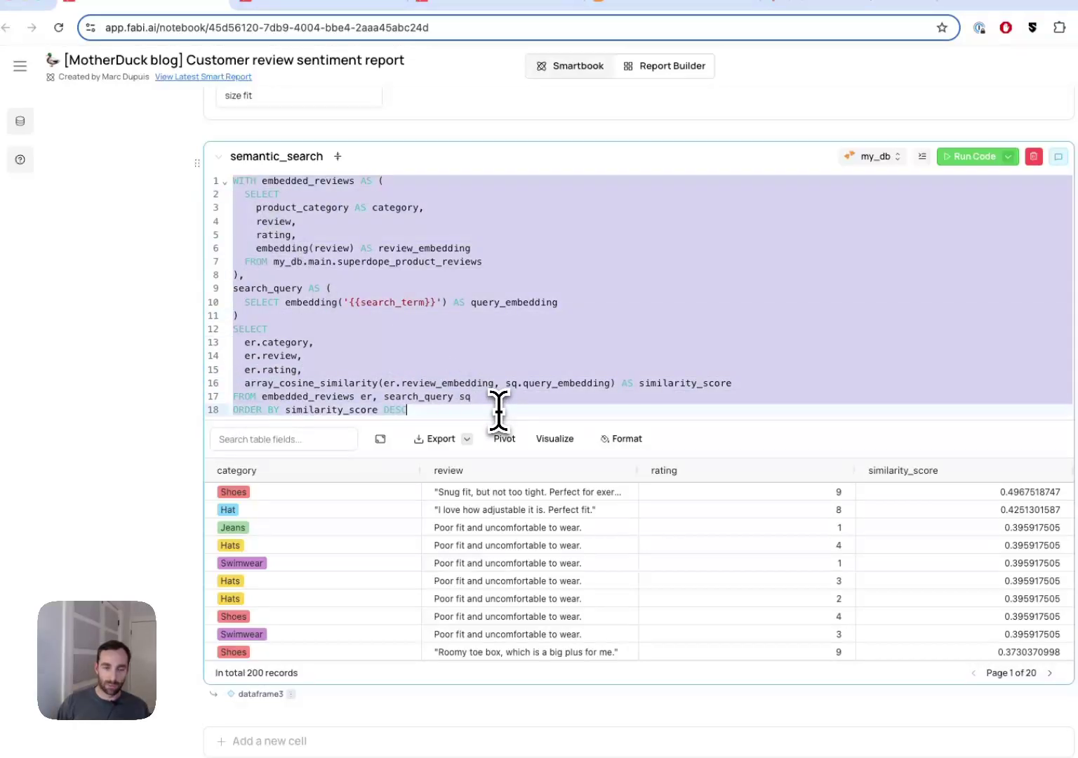
pyautogui.click(306, 274)
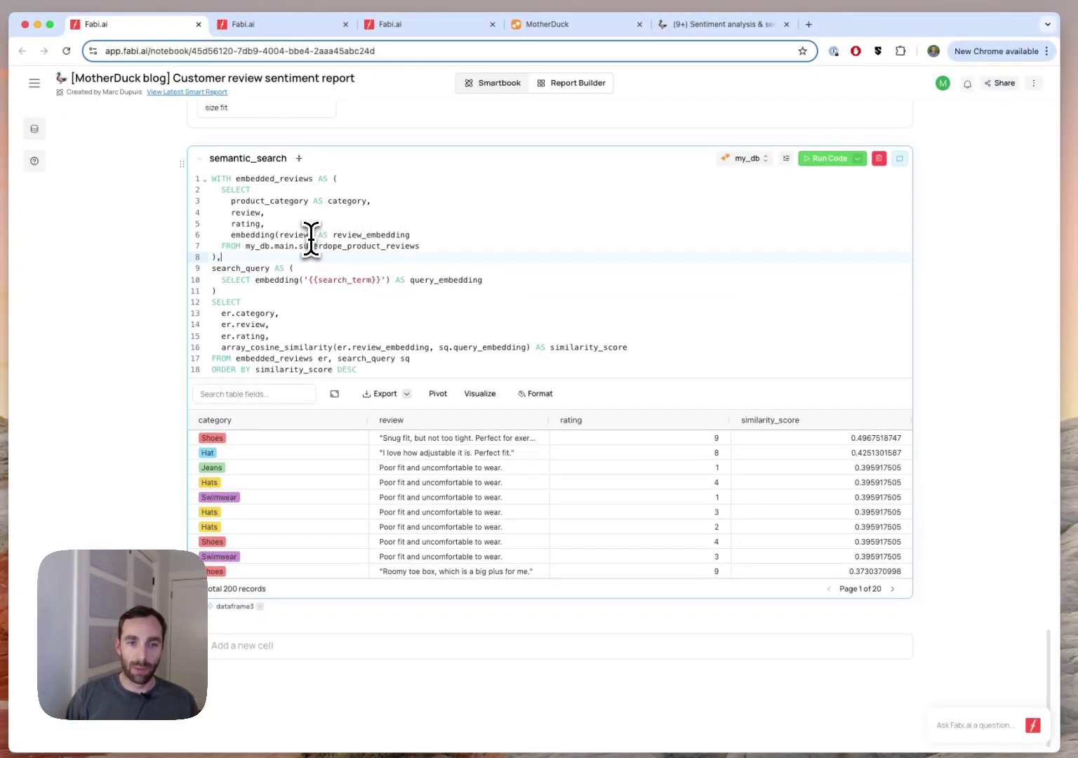
# - Examine how the semantic_search query embeds the review and search_term and computes similarity_score with array_cosine_similarity
pyautogui.doubleClick(305, 237)
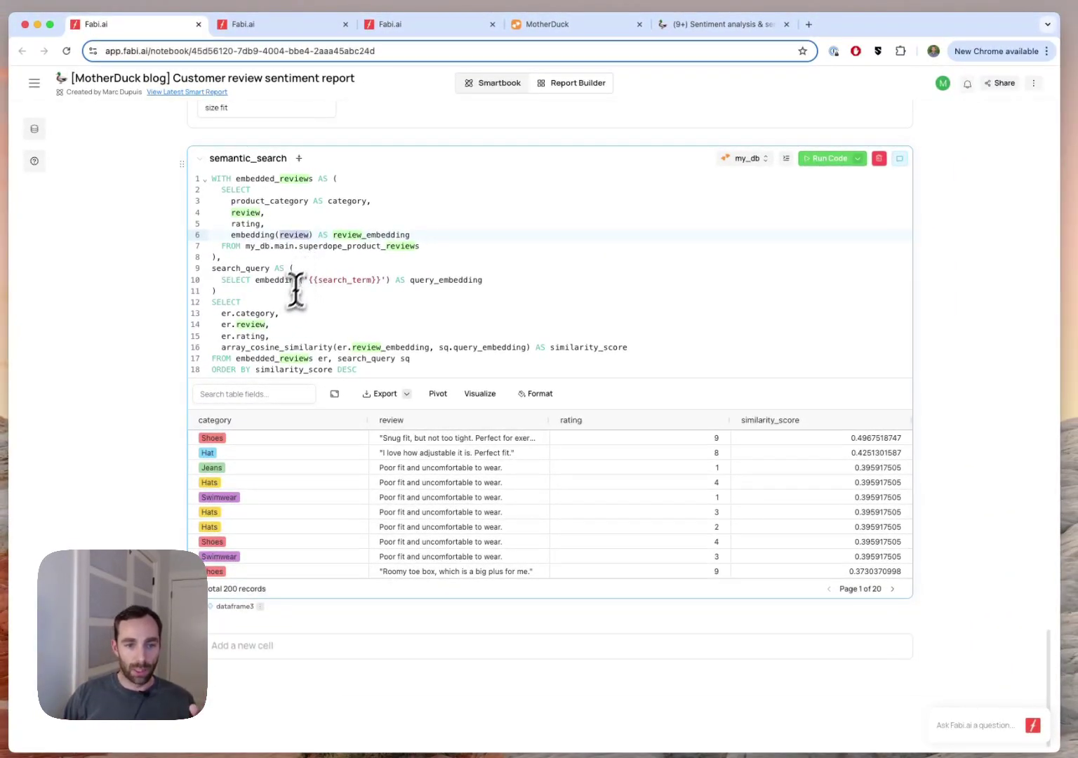
pyautogui.doubleClick(266, 279)
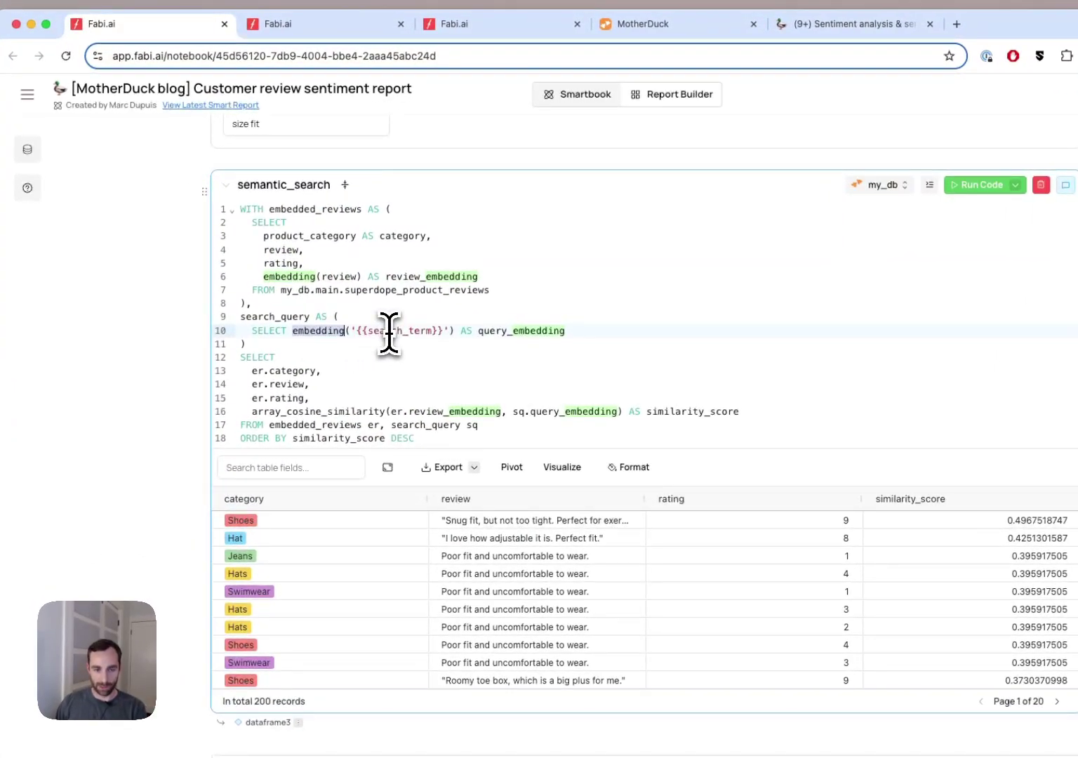
pyautogui.scroll(2, 402, 325)
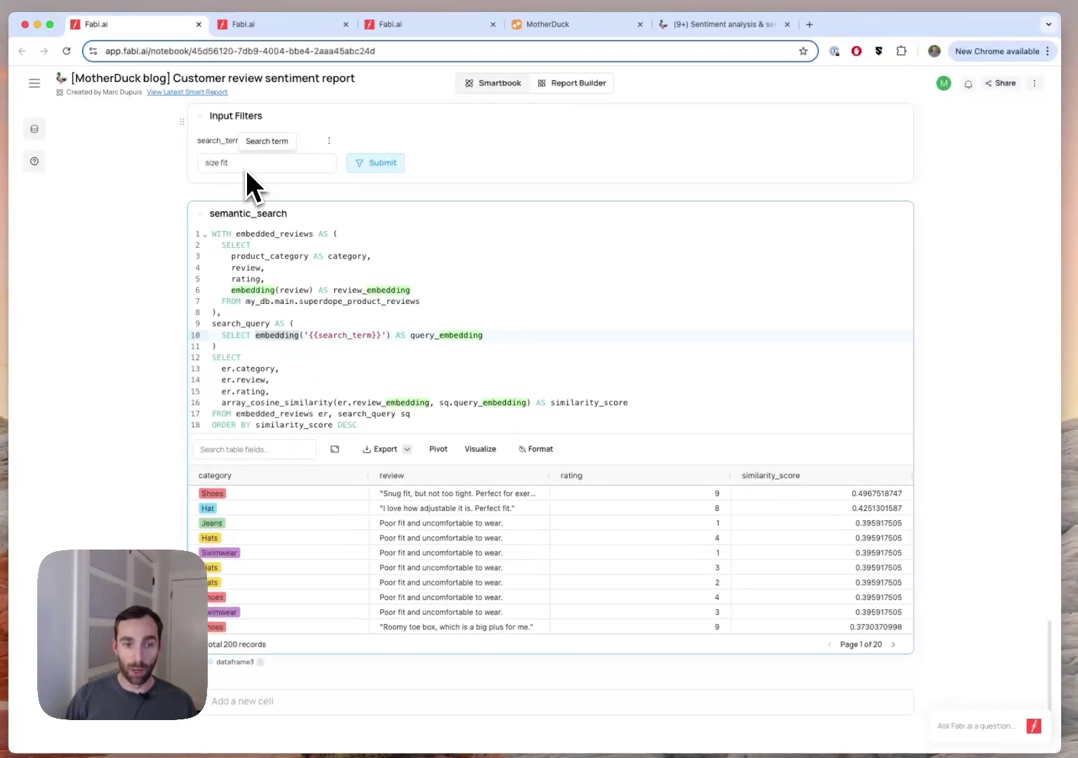
pyautogui.click(318, 335)
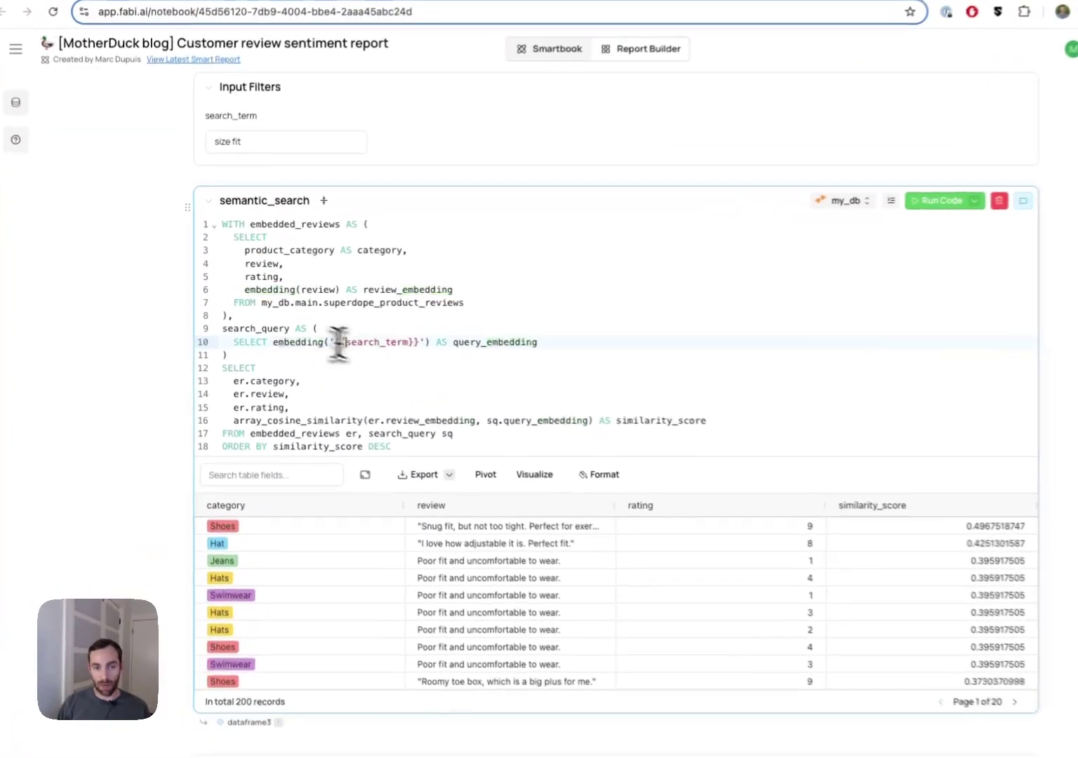
pyautogui.moveTo(338, 342); pyautogui.dragTo(417, 342)
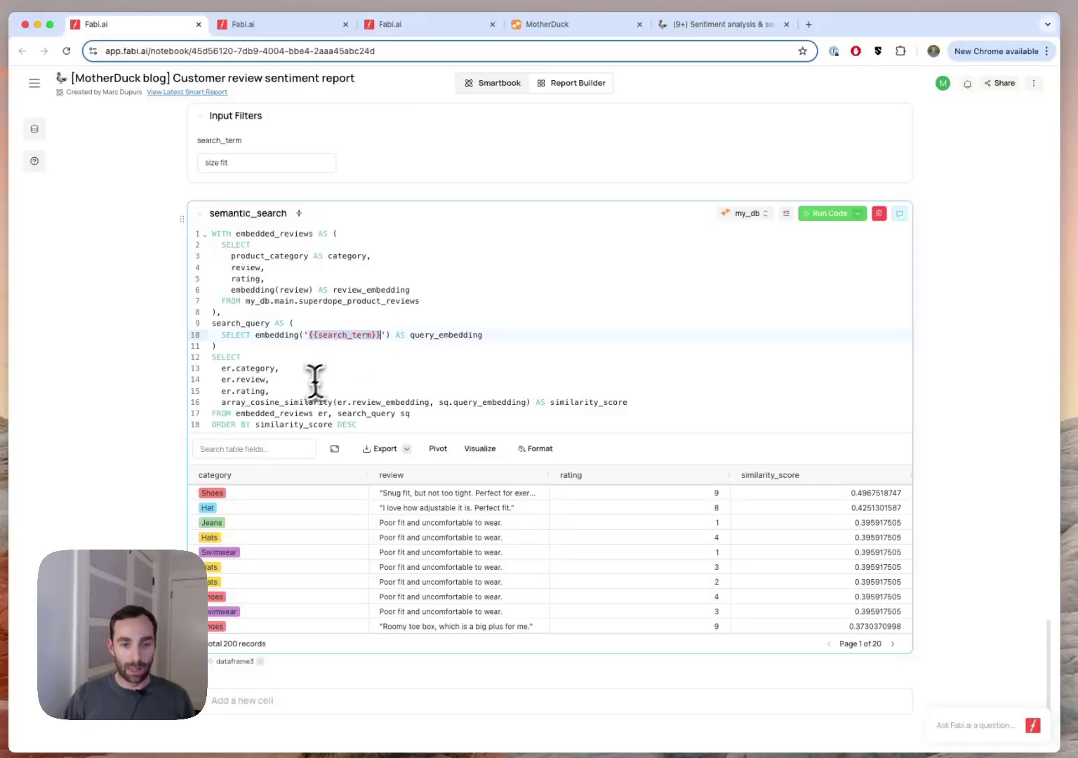
pyautogui.moveTo(221, 402); pyautogui.dragTo(327, 388)
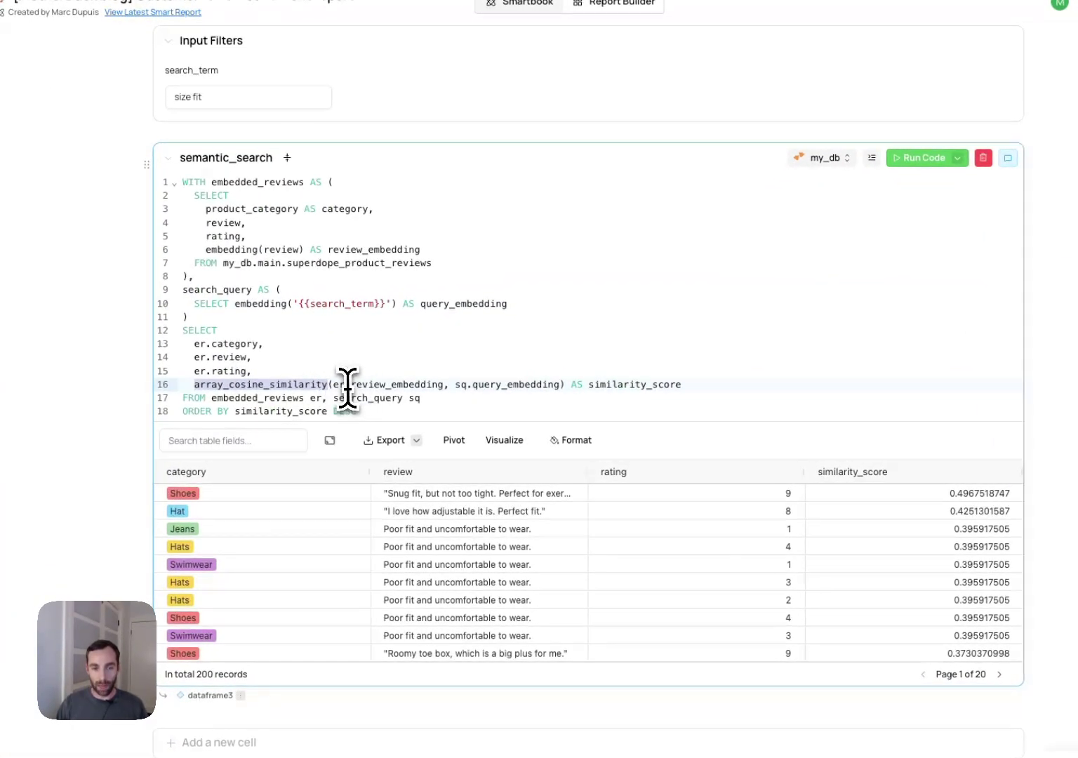
pyautogui.doubleClick(382, 385)
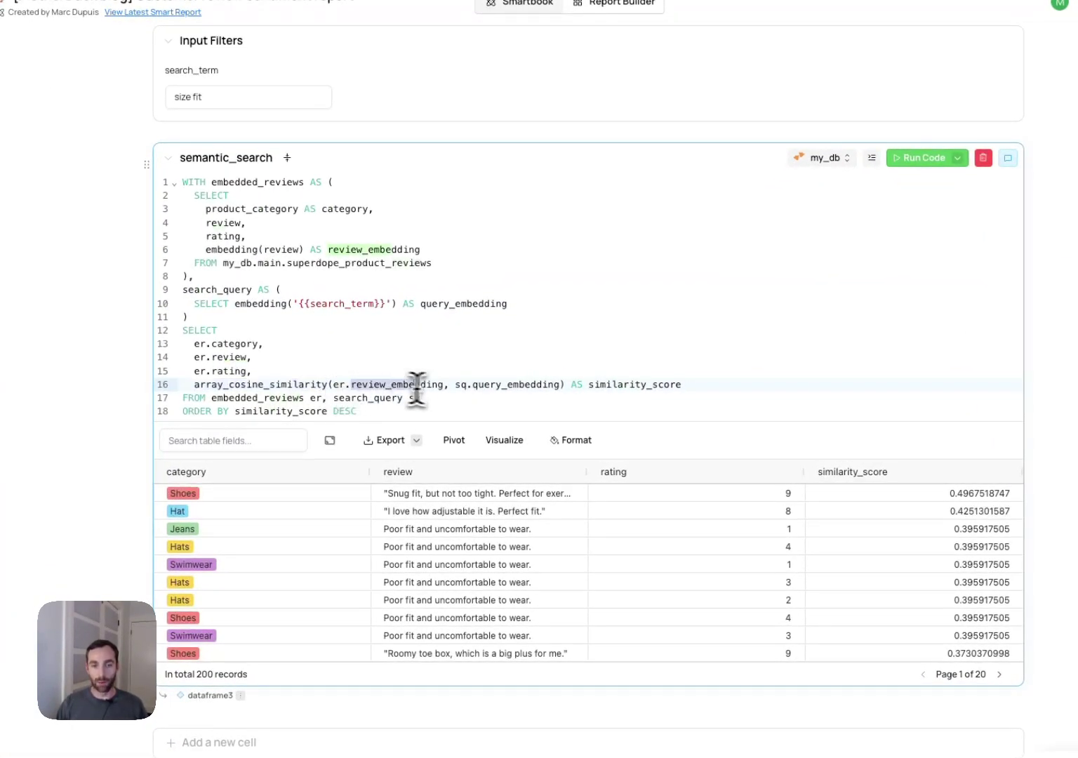
pyautogui.moveTo(472, 384); pyautogui.dragTo(561, 385)
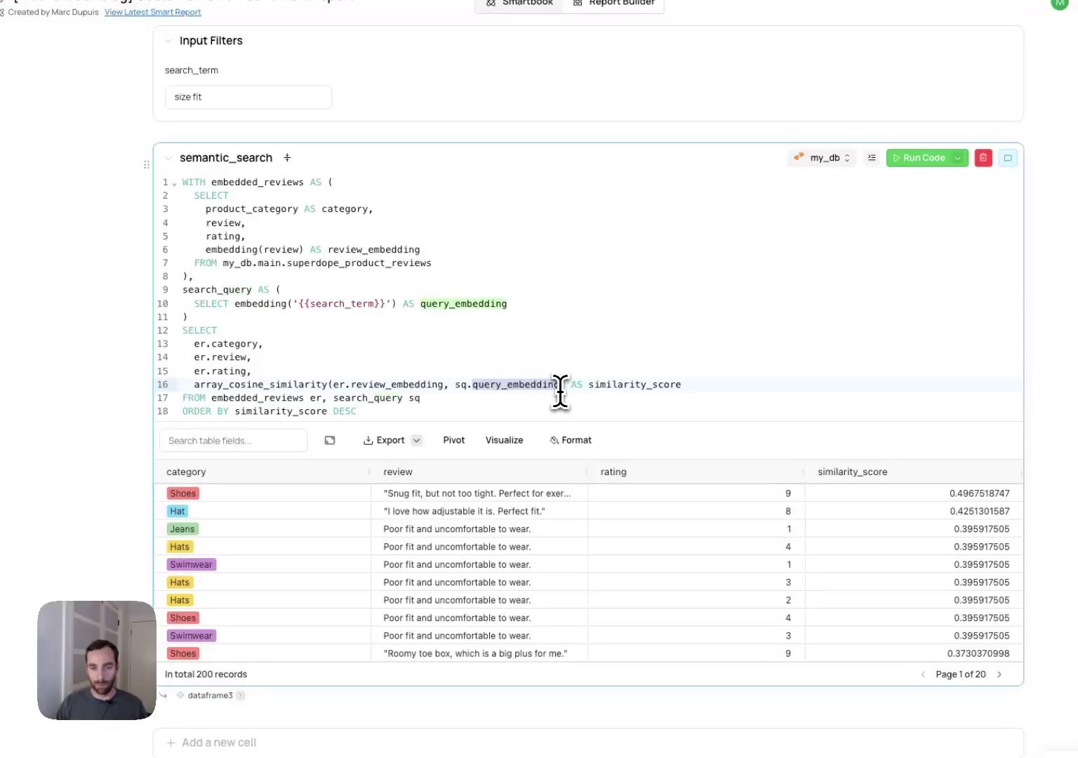
pyautogui.moveTo(680, 385); pyautogui.dragTo(590, 385)
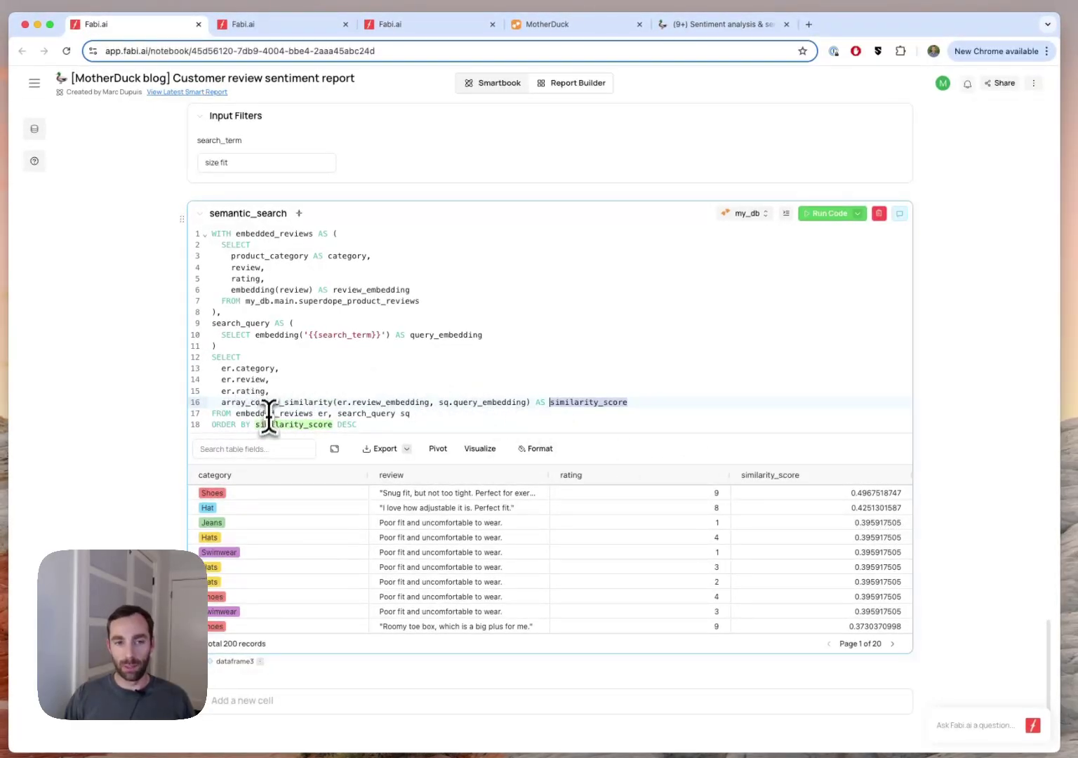
# - Submit "comfy fit" as the search_term filter and widen the review column of the semantic_search results
pyautogui.moveTo(234, 162); pyautogui.dragTo(178, 158)
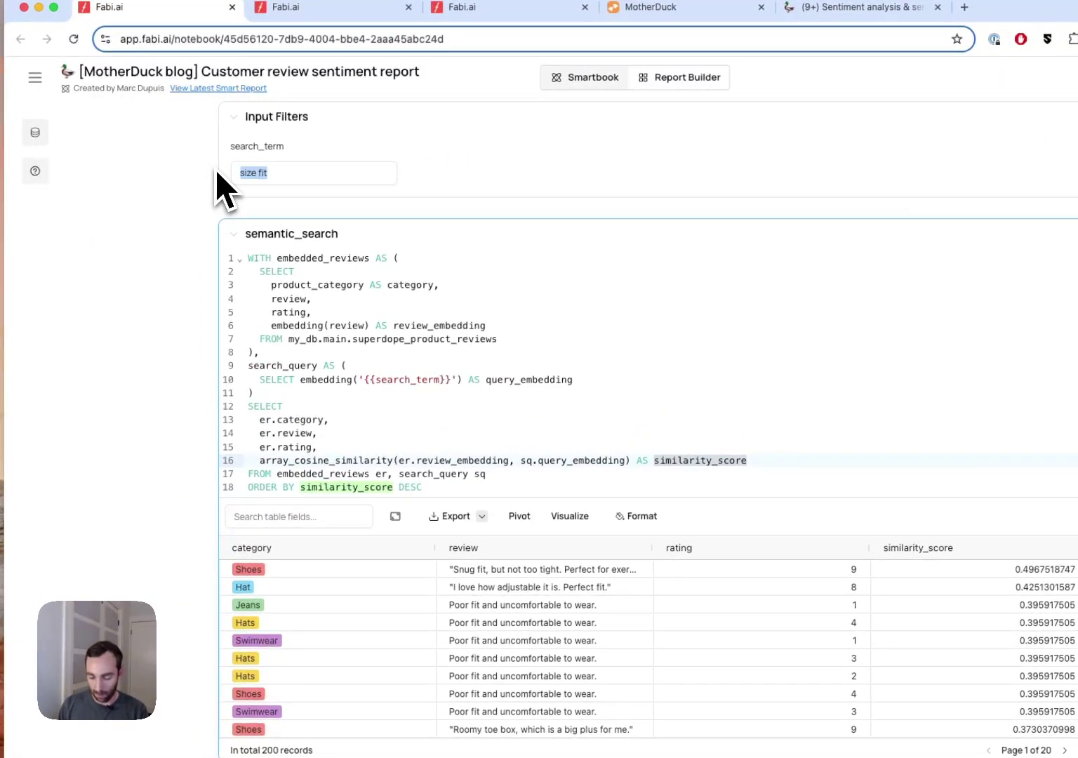
pyautogui.write('comfy fit')
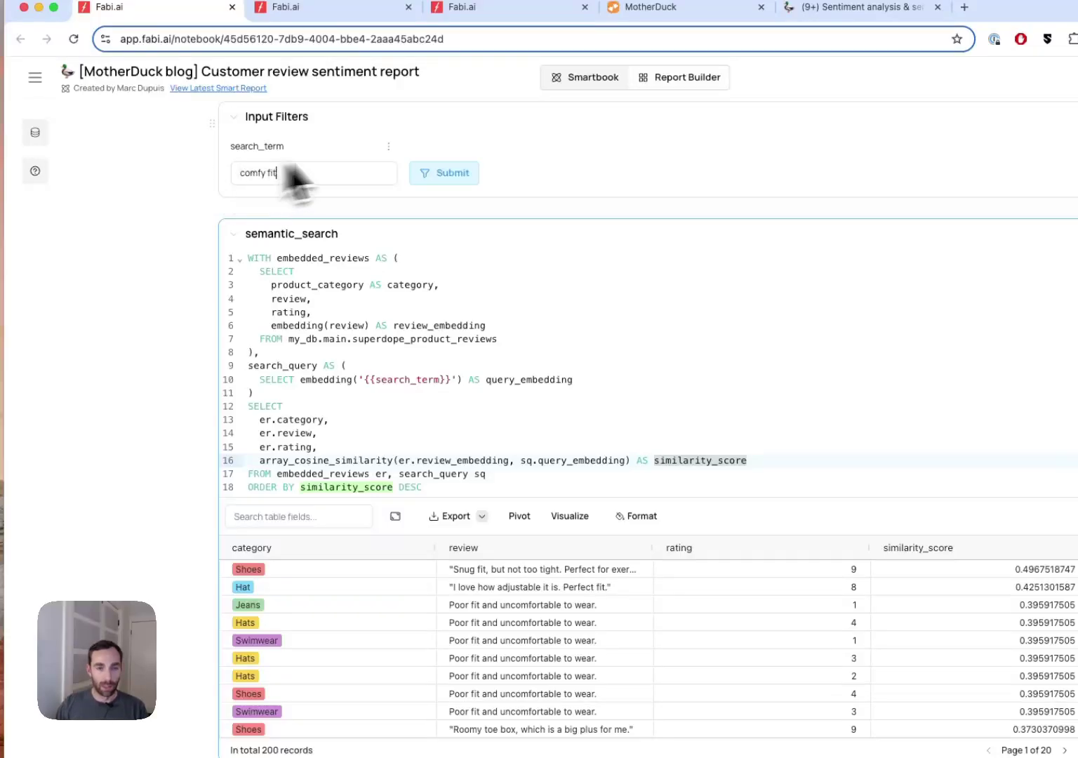
pyautogui.click(444, 174)
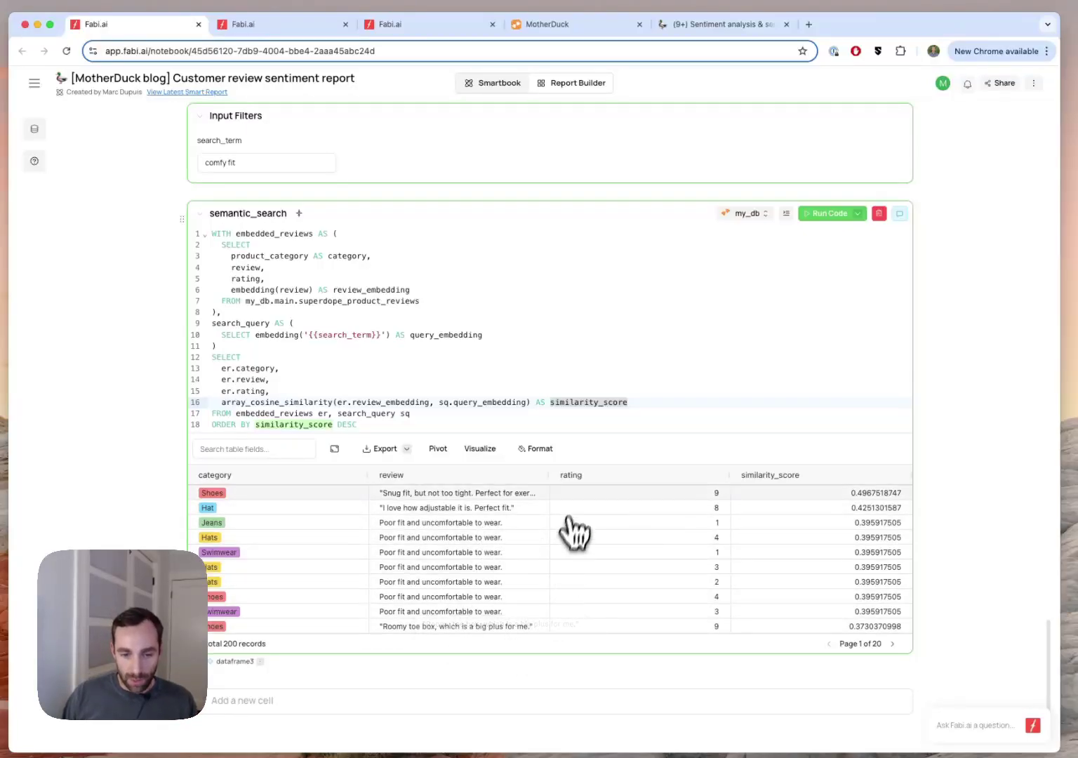
pyautogui.moveTo(549, 491); pyautogui.dragTo(615, 492)
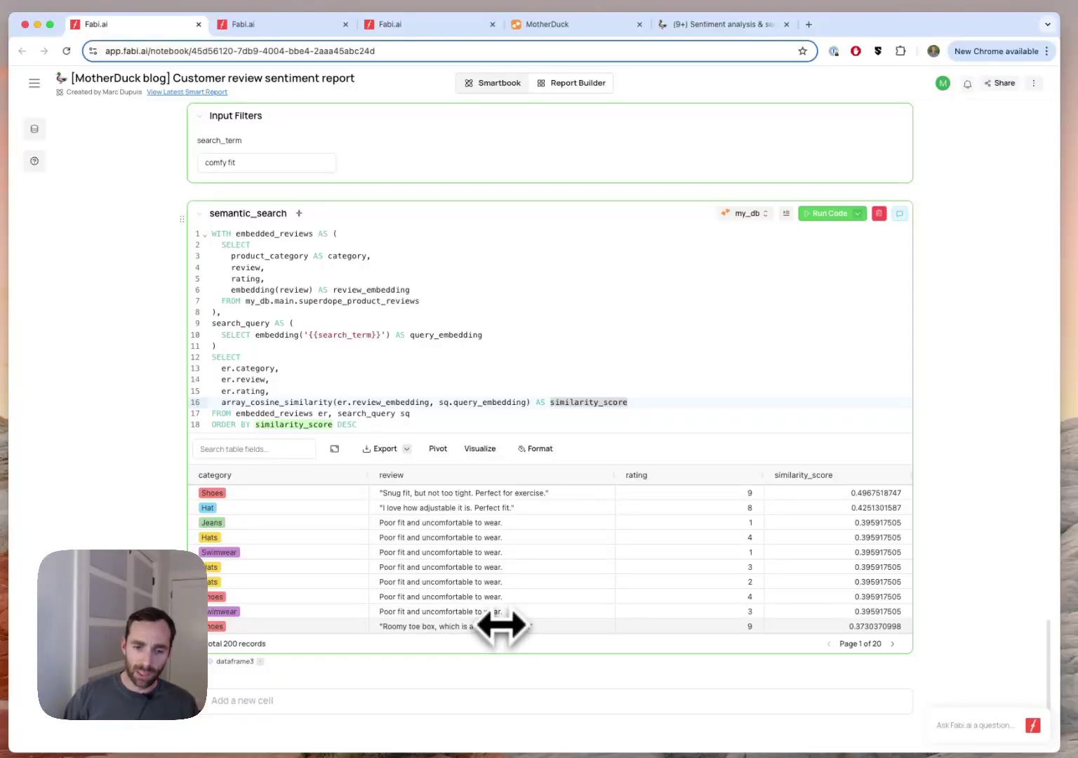
pyautogui.scroll(-1, 502, 603)
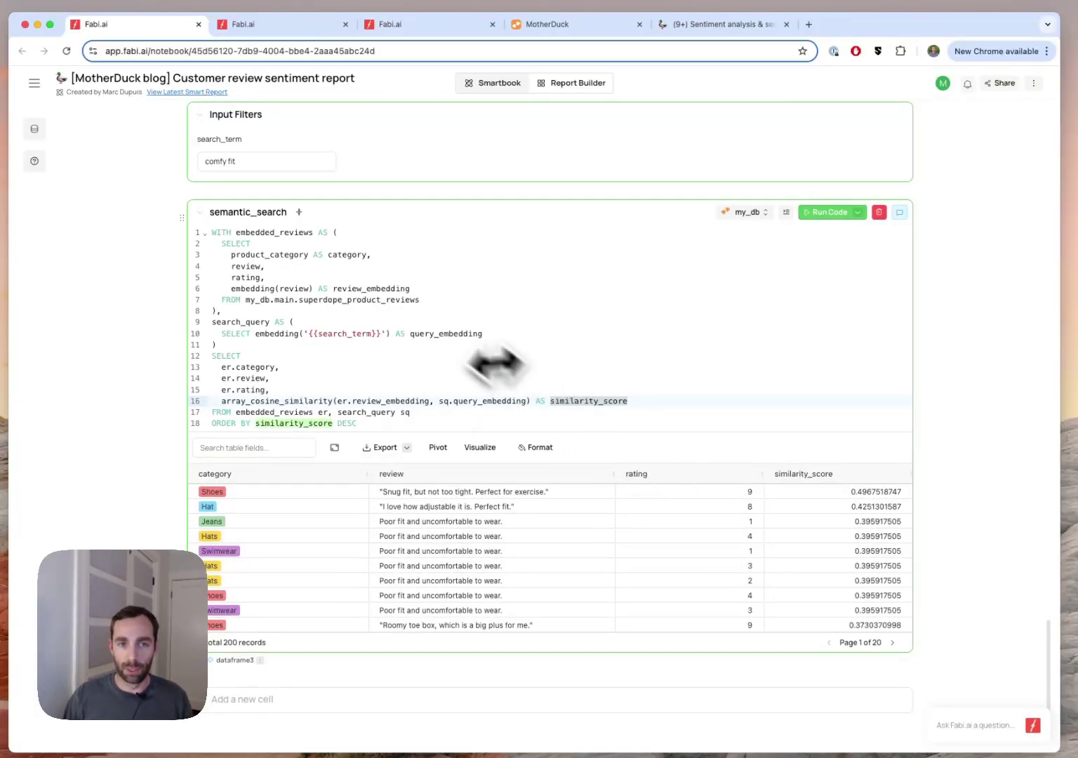
# - In the published Customer review sentiment report, replace the search term with "size issue" and apply it
pyautogui.click(280, 24)
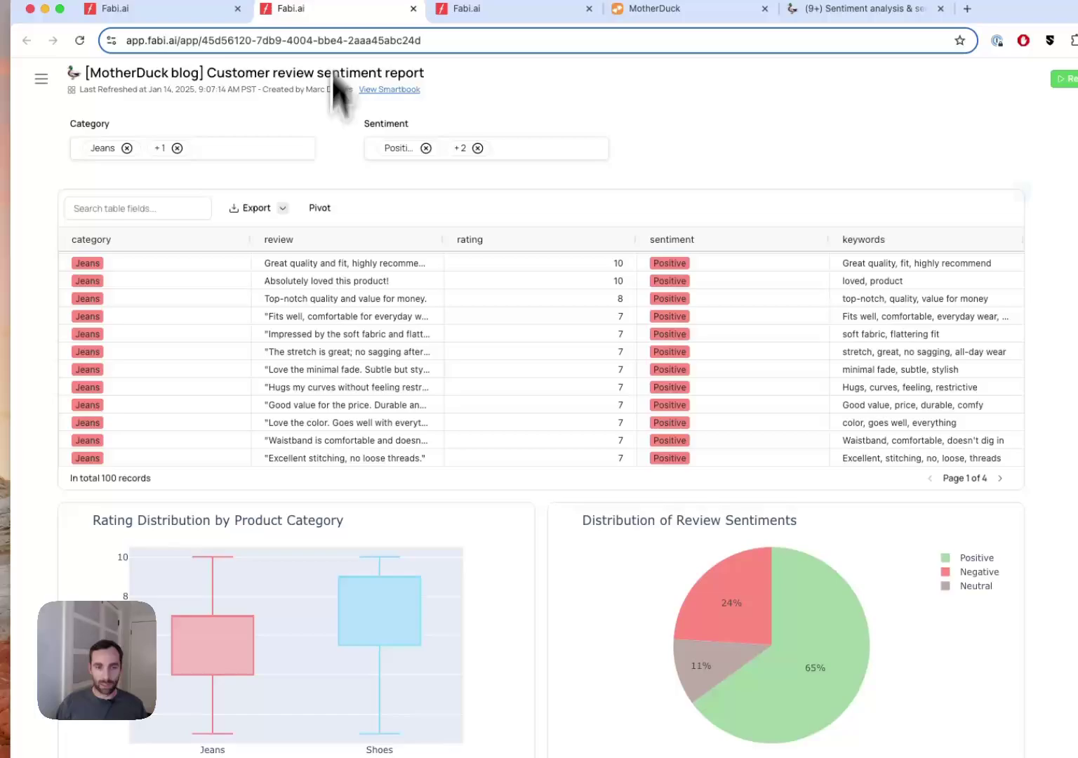
pyautogui.scroll(-10, 330, 252)
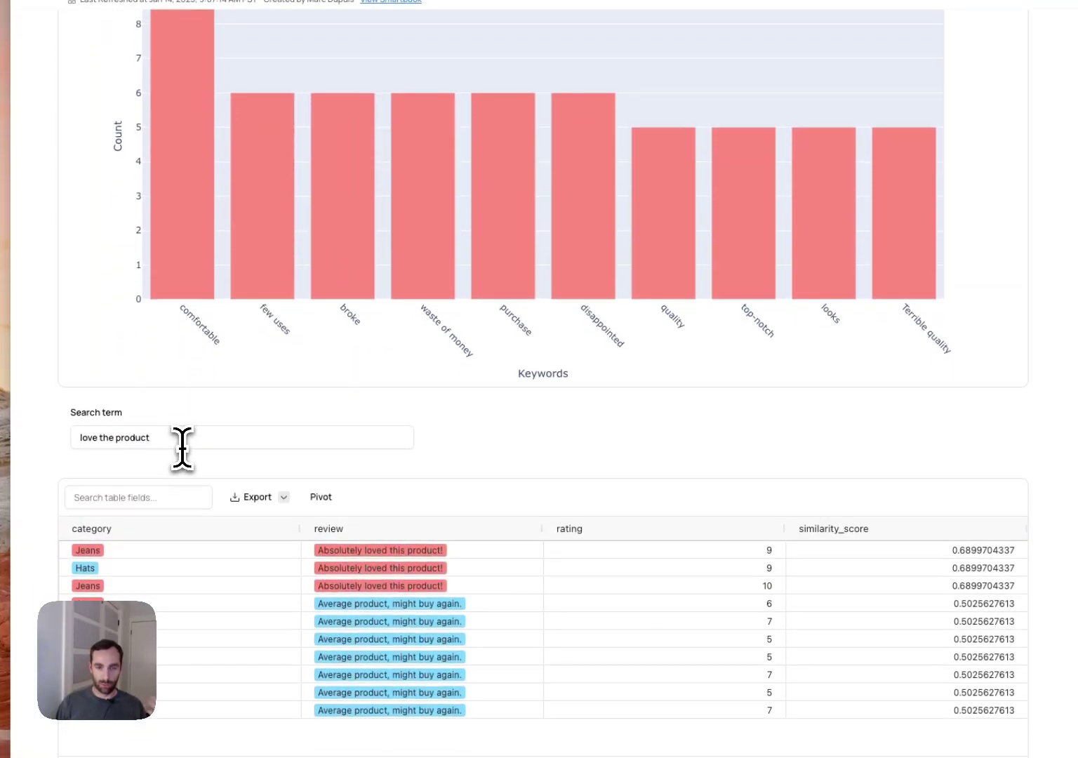
pyautogui.moveTo(182, 448); pyautogui.dragTo(89, 429)
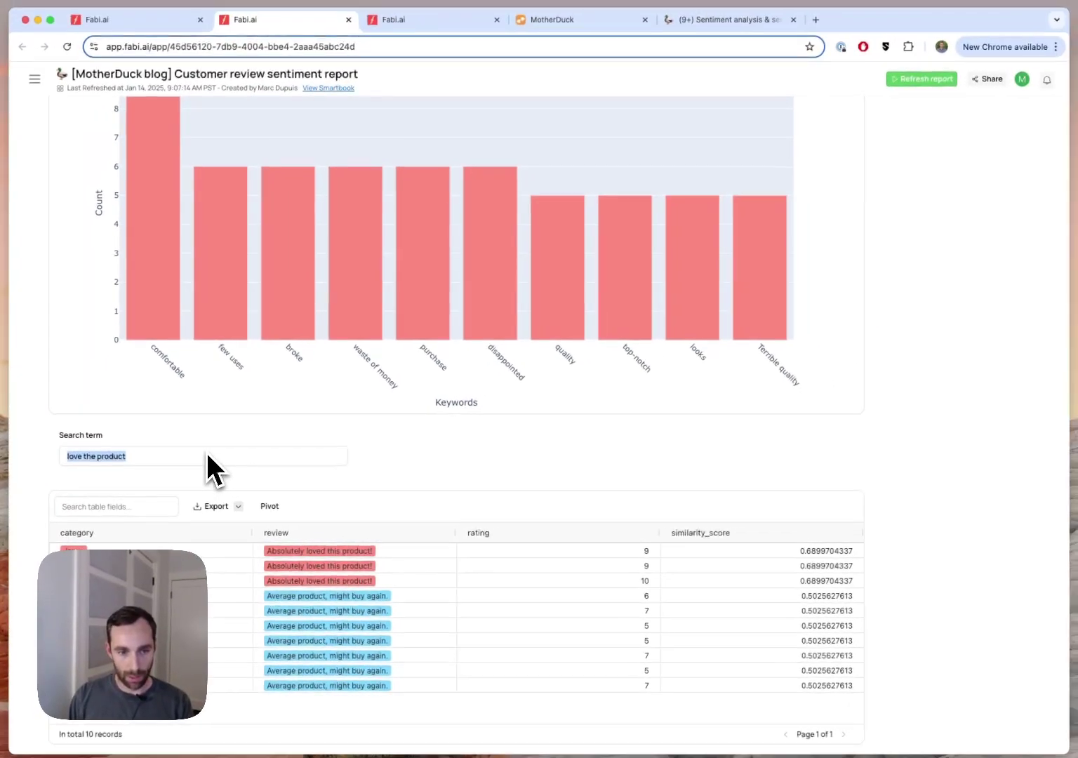
pyautogui.write('size ')
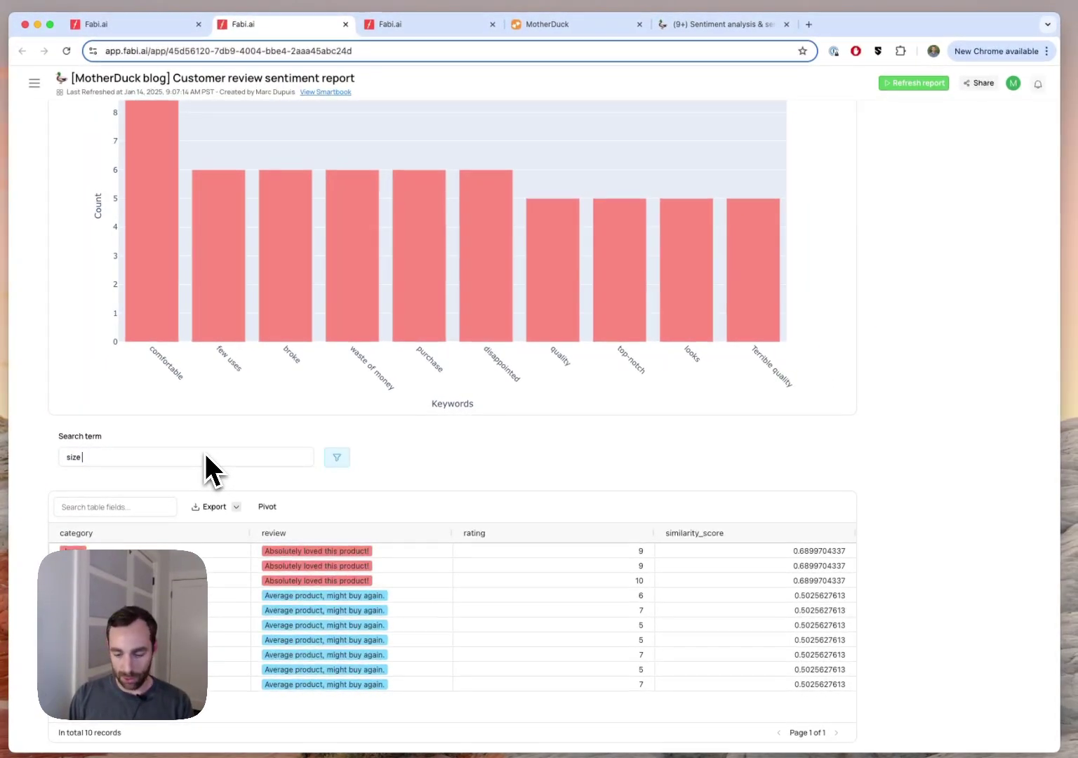
pyautogui.write('issue')
pyautogui.click(337, 458)
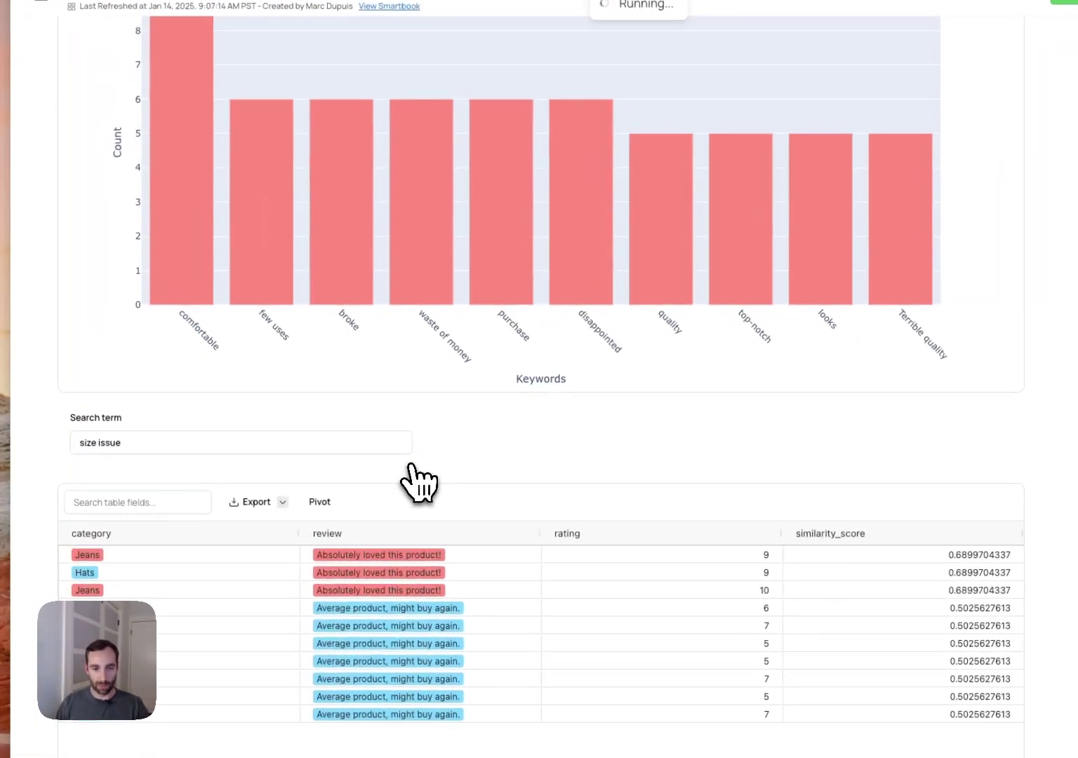